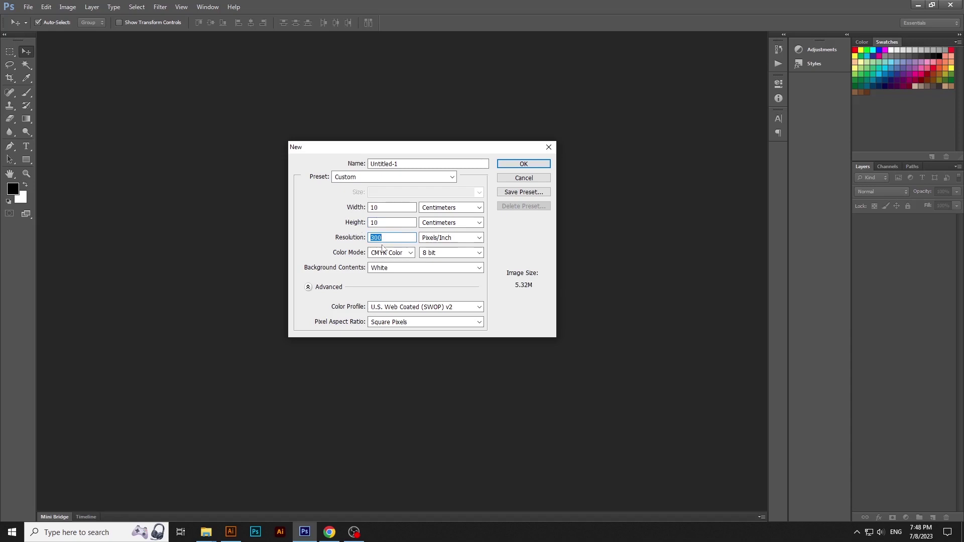
# Step: Set the colour mode to RGB Color and create the 10 × 10 cm, 300 pixels/inch document
pyautogui.click(382, 251)
pyautogui.click(387, 275)
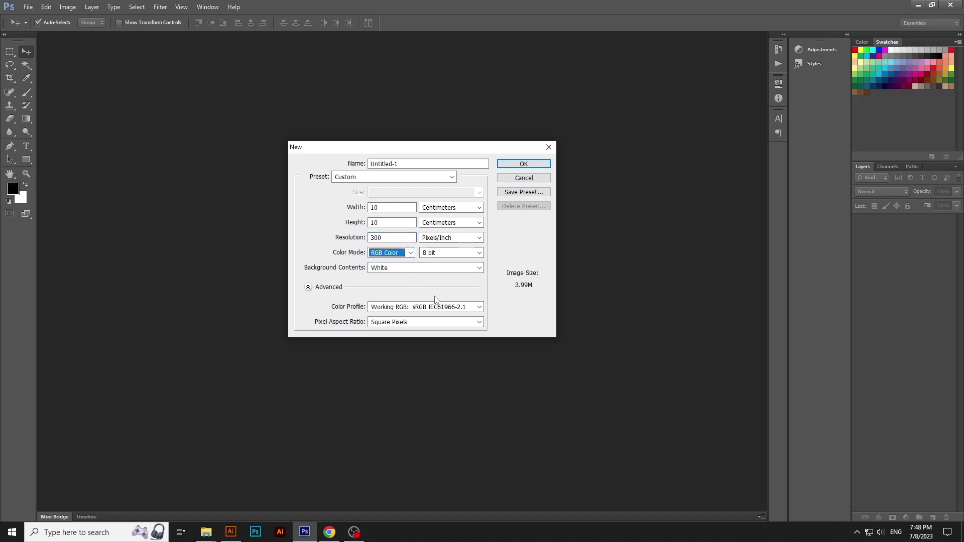
pyautogui.press('Return')
# Step: Add a Solid Color fill layer in orange #ff9e3d over the background and lock it
pyautogui.click(907, 518)
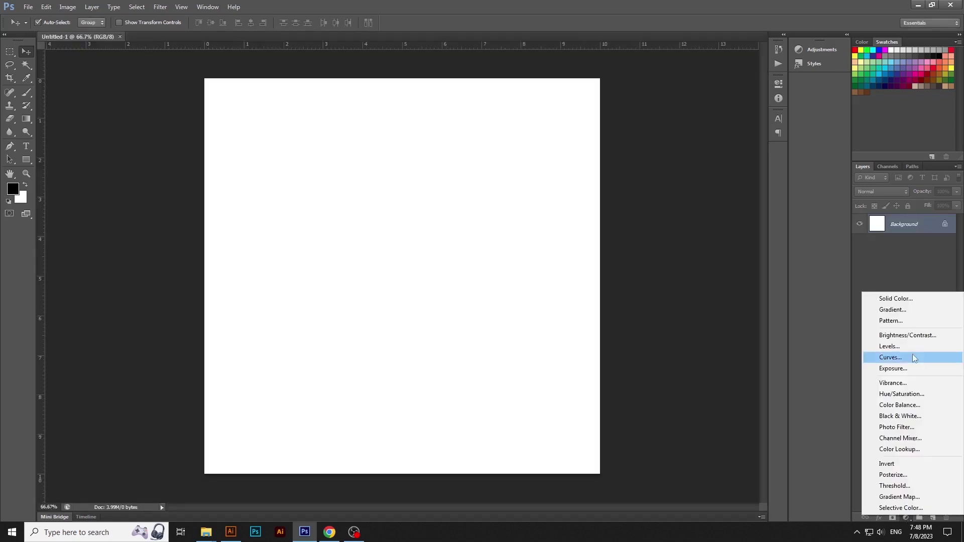
pyautogui.click(893, 300)
pyautogui.doubleClick(796, 443)
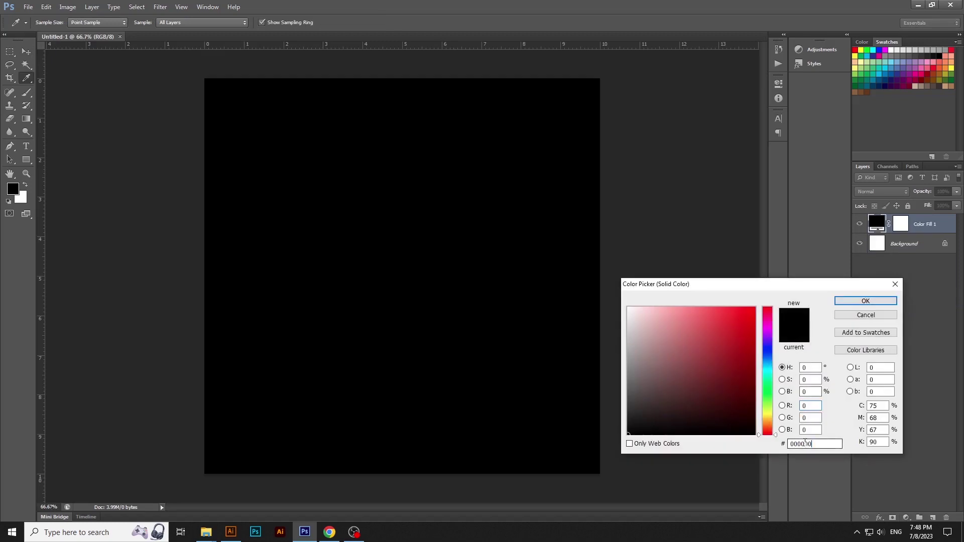
pyautogui.write('ff')
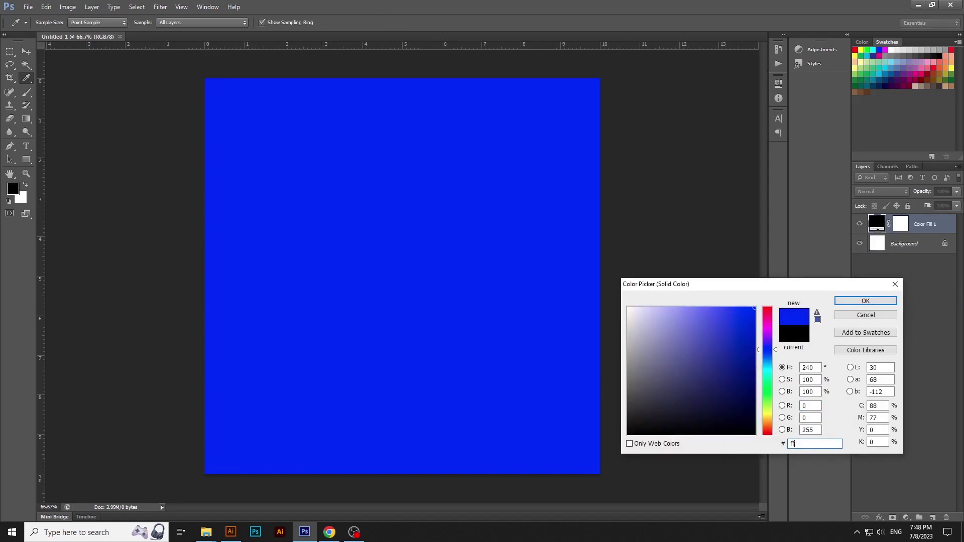
pyautogui.write('9e')
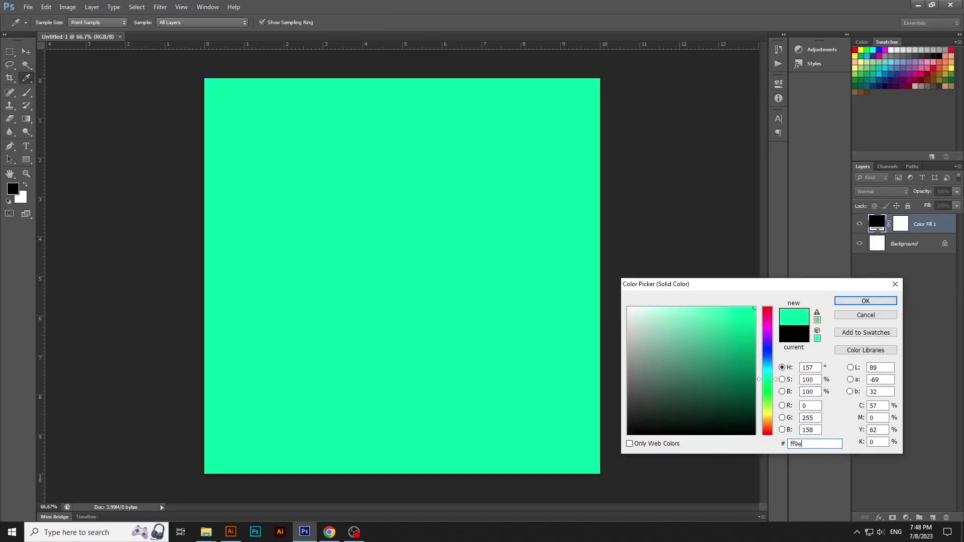
pyautogui.write('3d')
pyautogui.press('Return')
pyautogui.press('v')
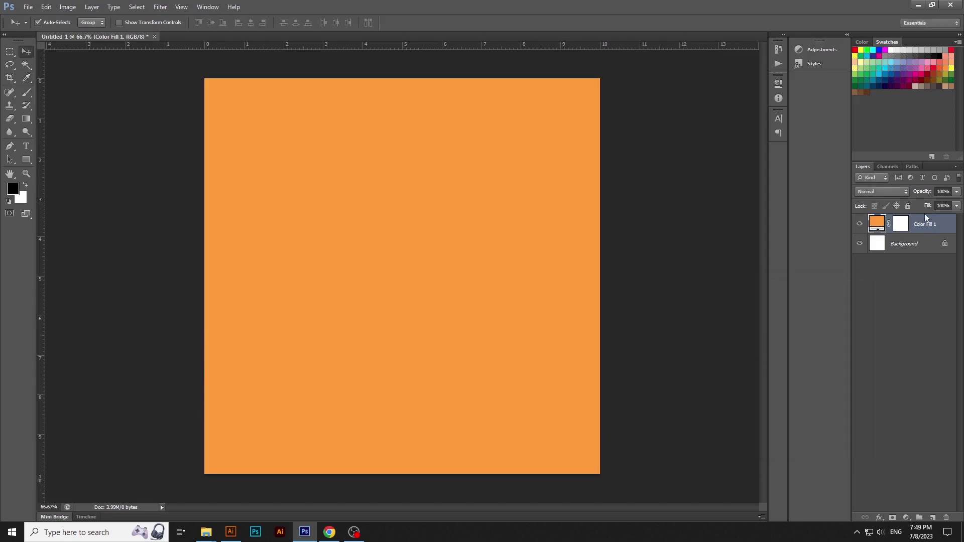
pyautogui.click(908, 206)
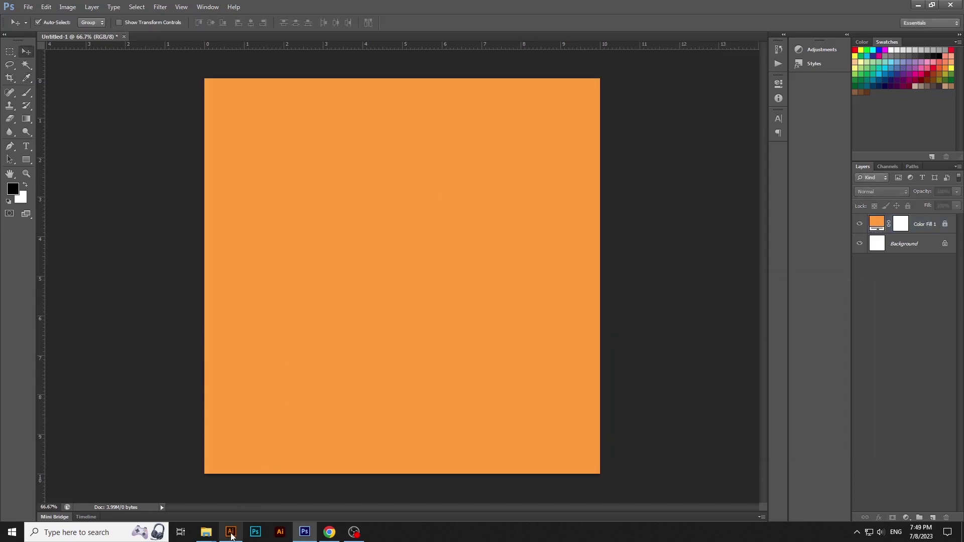
# Step: Switch to Illustrator and draw a narrow upright rectangle about 12.7 × 32.6 mm in the empty area beside the black shapes
pyautogui.click(231, 533)
pyautogui.click(495, 241)
pyautogui.click(426, 133)
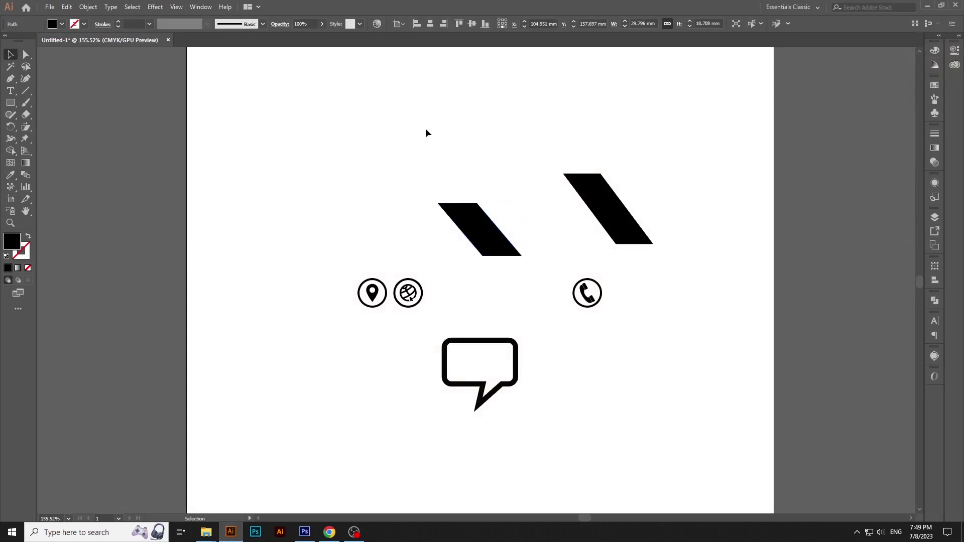
pyautogui.press('m')
pyautogui.moveTo(293, 139); pyautogui.dragTo(328, 229)
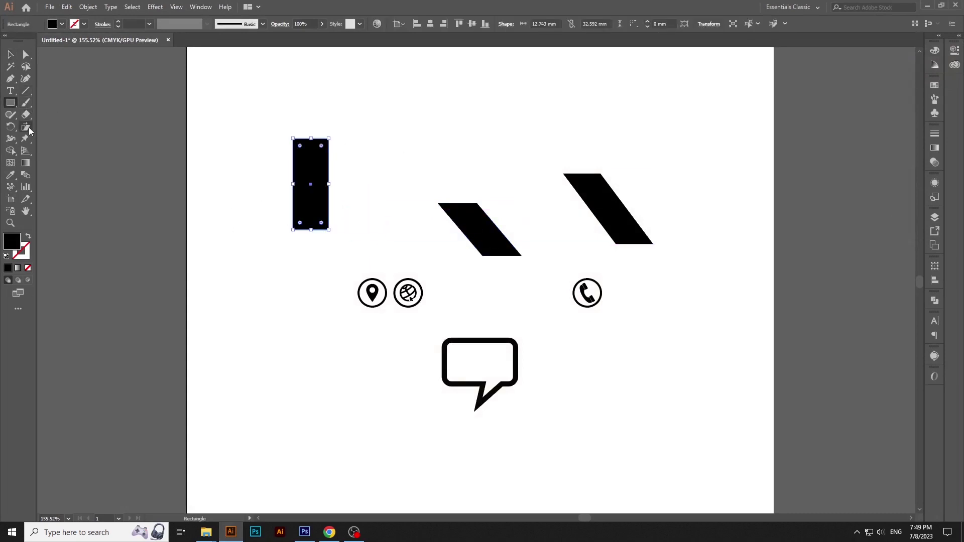
# Step: Shear the new rectangle horizontally into a slanted parallelogram about 37.4 mm wide overall
pyautogui.moveTo(25, 127); pyautogui.dragTo(71, 142)
pyautogui.moveTo(346, 132); pyautogui.dragTo(286, 132)
pyautogui.press('v')
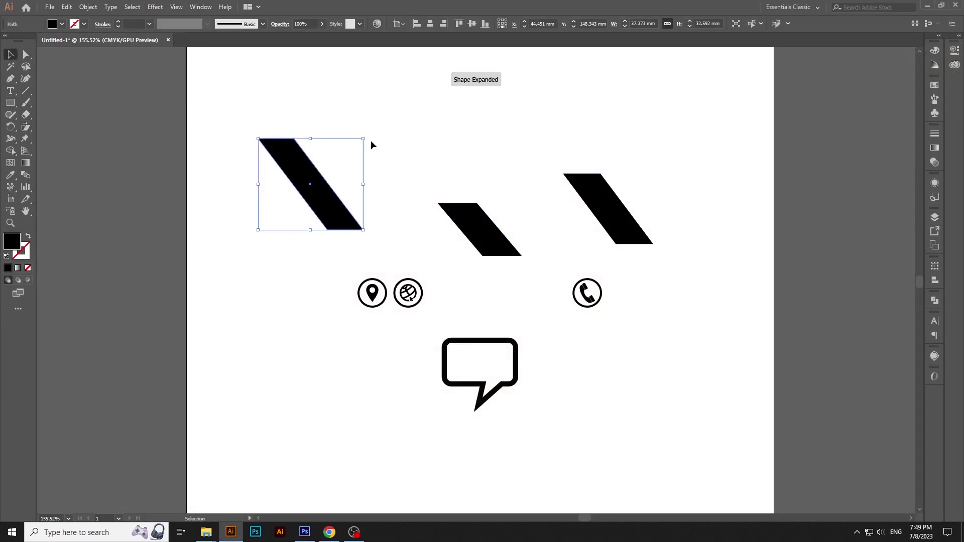
pyautogui.click(378, 148)
# Step: Copy the short black parallelogram in the middle of the artboard
pyautogui.click(485, 228)
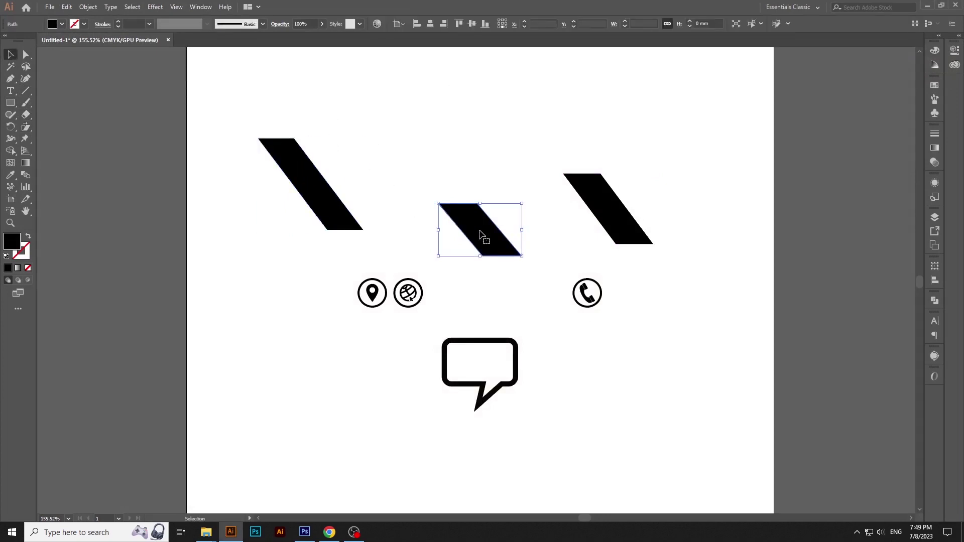
pyautogui.click(67, 7)
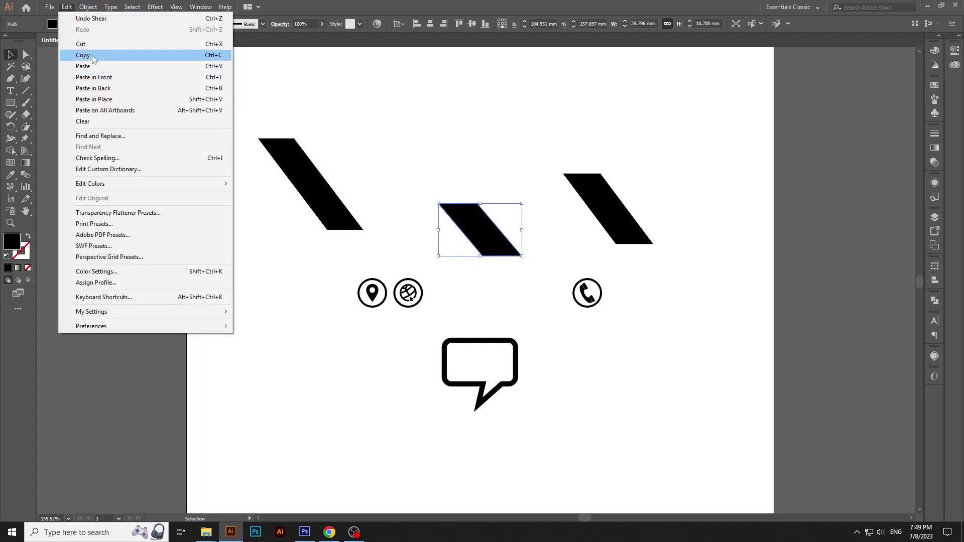
pyautogui.click(83, 55)
pyautogui.click(422, 120)
# Step: Switch to Photoshop, paste the parallelogram as a smart object and enlarge it into a wide dark diagonal band across the whole canvas
pyautogui.hotkey('alt', 'Tab')
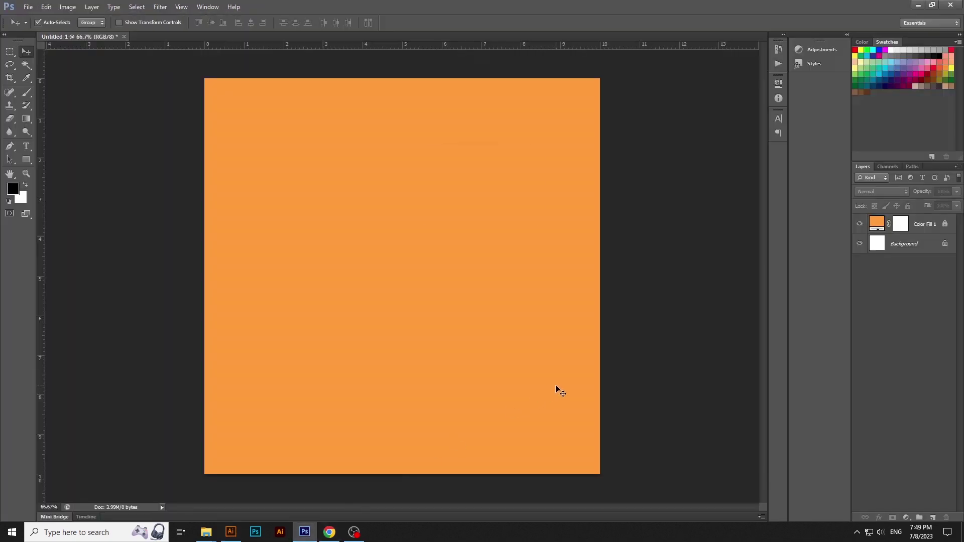
pyautogui.hotkey('ctrl', 'v')
pyautogui.press('Escape')
pyautogui.click(46, 7)
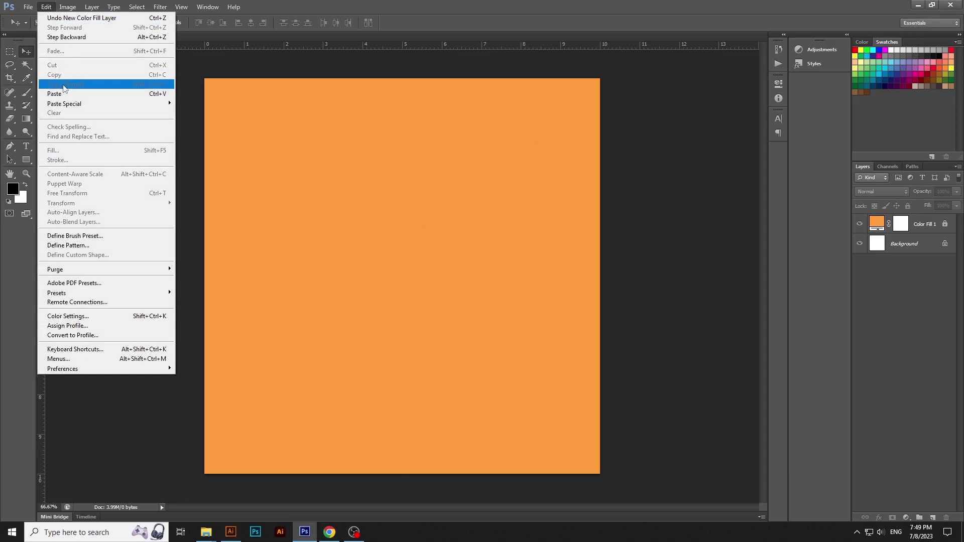
pyautogui.click(64, 93)
pyautogui.press('Return')
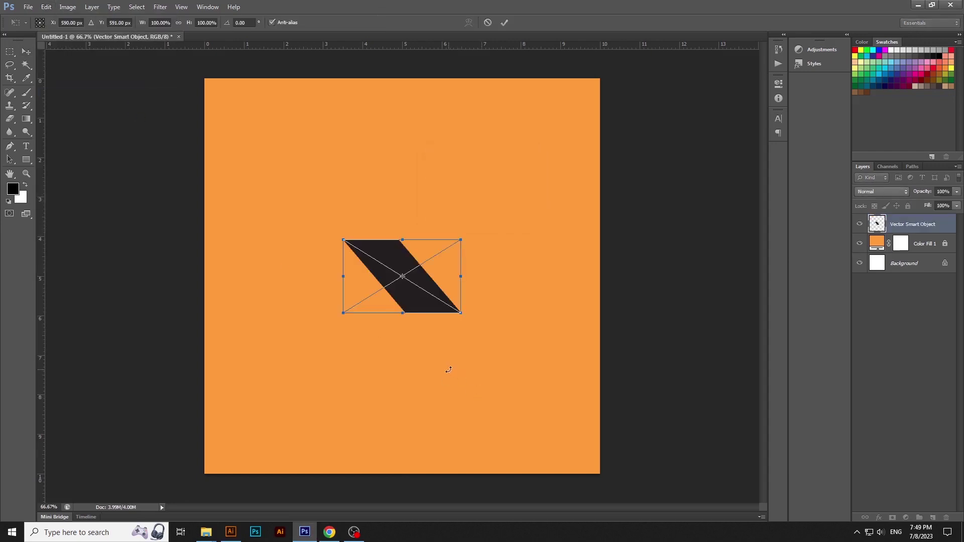
pyautogui.moveTo(458, 313); pyautogui.dragTo(746, 468)
pyautogui.press('Return')
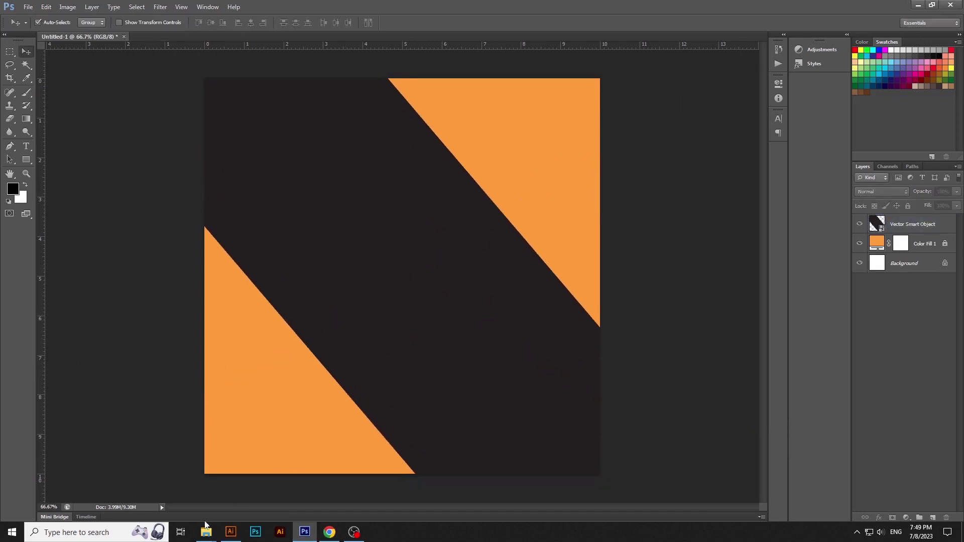
# Step: Place the Third_Ring_Road_near_Moscow-City image from File Explorer into the Photoshop document
pyautogui.moveTo(206, 525)
pyautogui.click(485, 489)
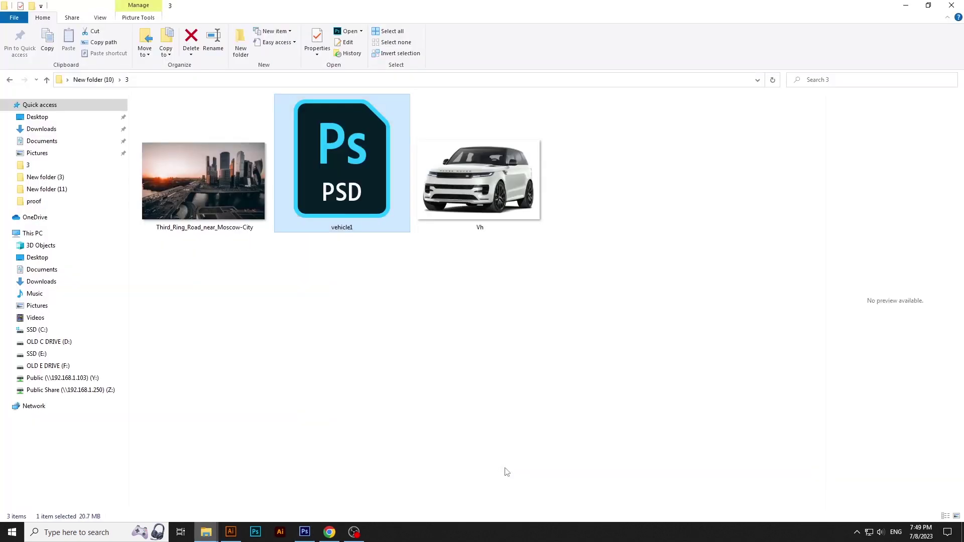
pyautogui.moveTo(234, 201); pyautogui.dragTo(454, 357)
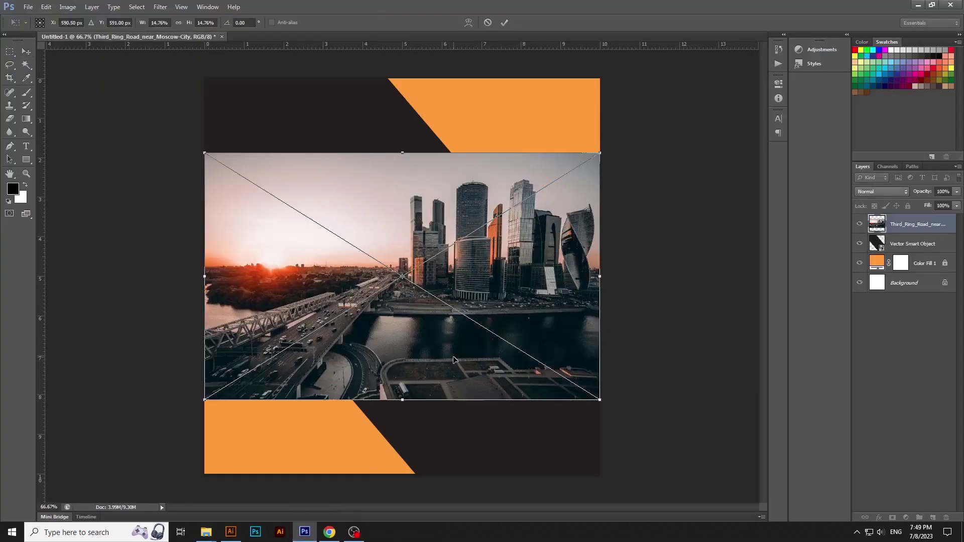
# Step: Flip the city photo horizontally and scale it to about 18% so it fills the lower part of the canvas
pyautogui.rightClick(467, 280)
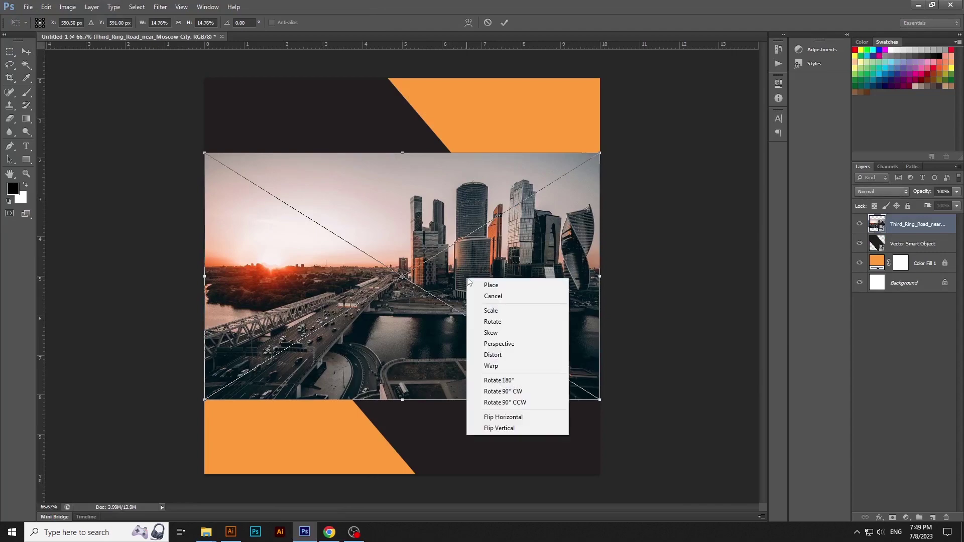
pyautogui.click(530, 418)
pyautogui.moveTo(604, 400); pyautogui.dragTo(647, 454)
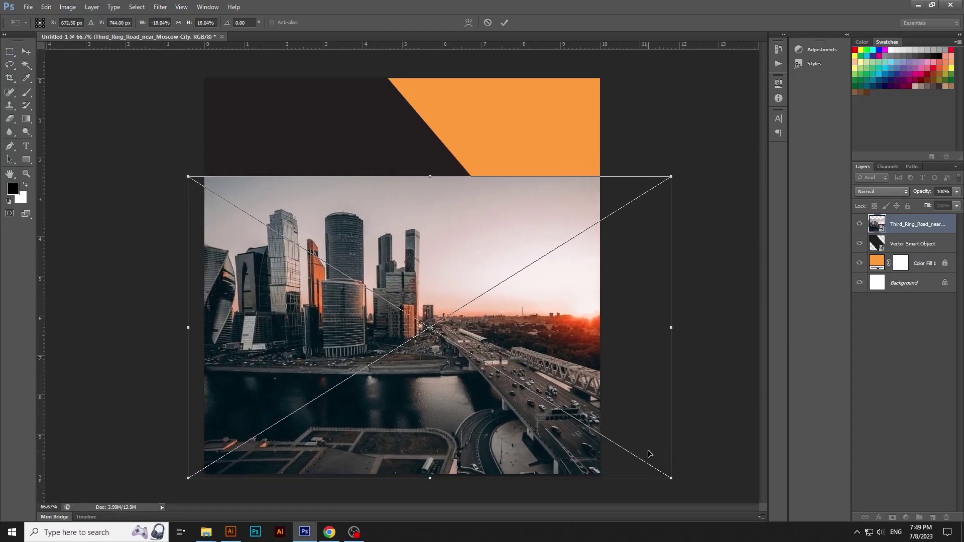
pyautogui.press('Return')
# Step: Set the city photo's blend mode to Overlay and add a layer mask to it
pyautogui.click(876, 192)
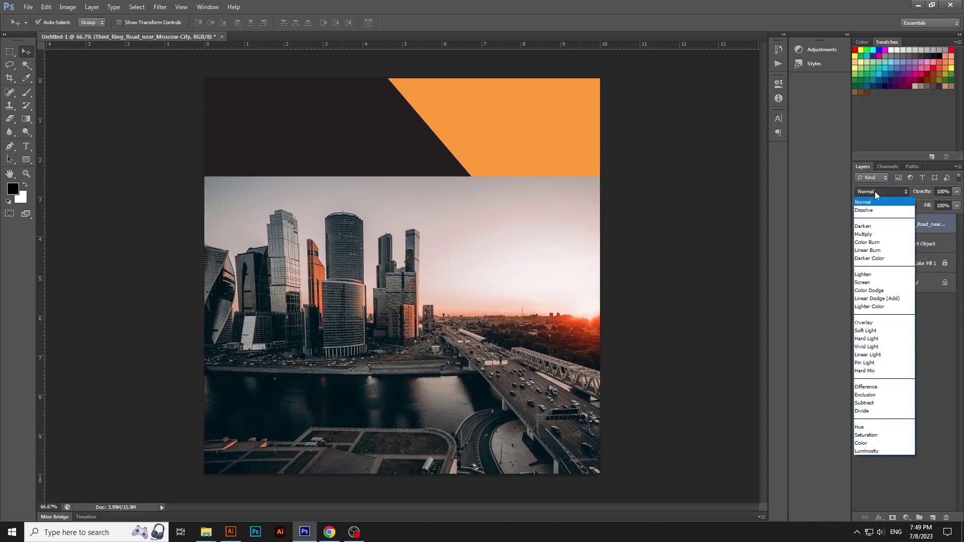
pyautogui.click(864, 323)
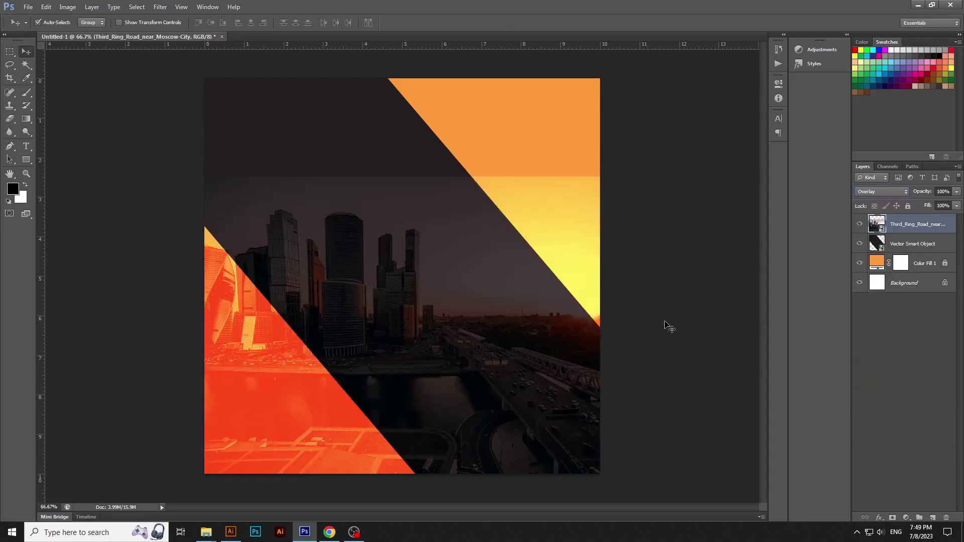
pyautogui.click(893, 518)
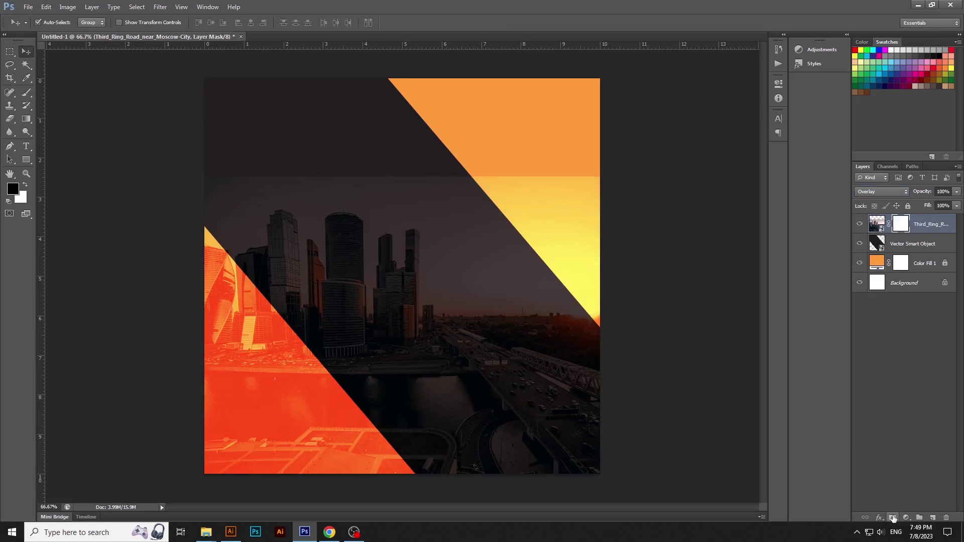
# Step: Paint black on the city photo's mask with a greatly enlarged soft brush to fade out the photo's upper edge
pyautogui.click(8, 94)
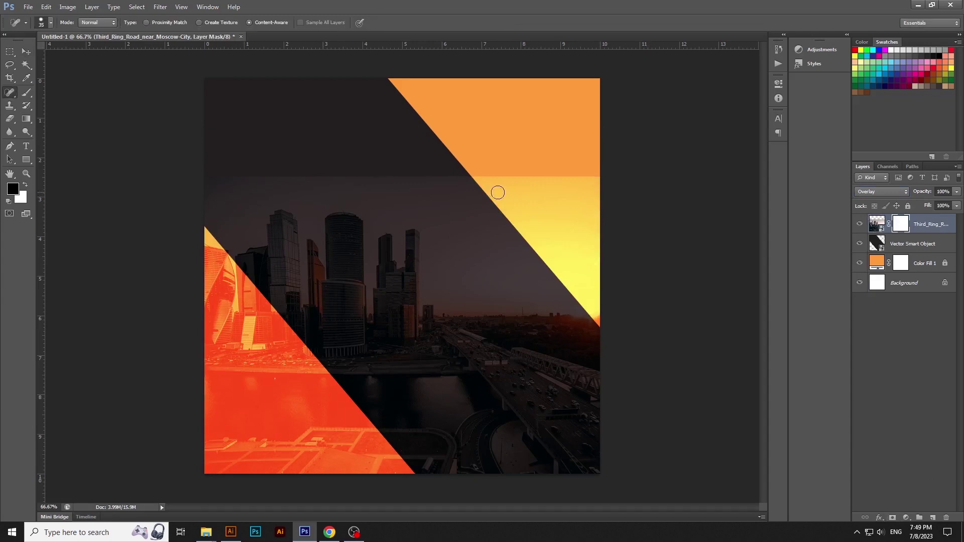
pyautogui.click(27, 93)
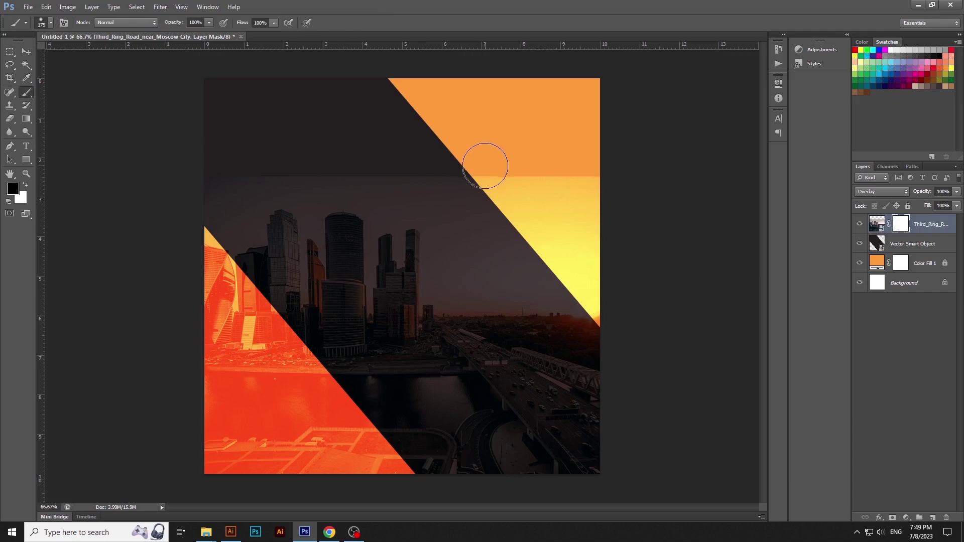
pyautogui.press(']')
pyautogui.press(']')
pyautogui.press(']')
pyautogui.press(']')
pyautogui.press(']')
pyautogui.press(']')
pyautogui.press(']')
pyautogui.press(']')
pyautogui.press(']')
pyautogui.press(']')
pyautogui.moveTo(646, 264)
pyautogui.mouseDown()
pyautogui.moveTo(648, 234)
pyautogui.moveTo(532, 143)
pyautogui.moveTo(240, 68)
pyautogui.moveTo(129, 86)
pyautogui.mouseUp()
pyautogui.press(']')
pyautogui.moveTo(541, 87)
pyautogui.mouseDown()
pyautogui.moveTo(651, 222)
pyautogui.moveTo(645, 193)
pyautogui.moveTo(407, 75)
pyautogui.moveTo(457, 161)
pyautogui.mouseUp()
pyautogui.click(27, 52)
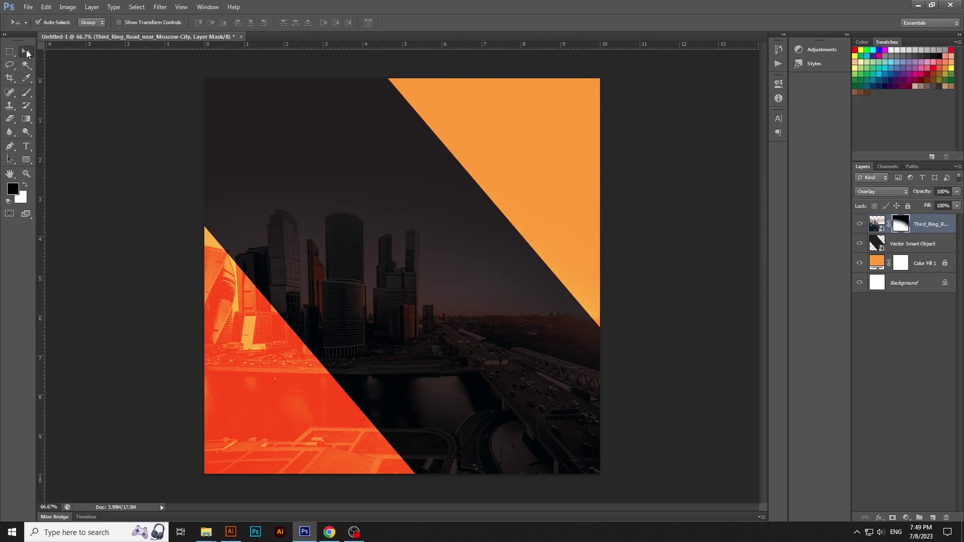
pyautogui.click(668, 226)
pyautogui.hotkey('ctrl', '-')
pyautogui.hotkey('ctrl', '+')
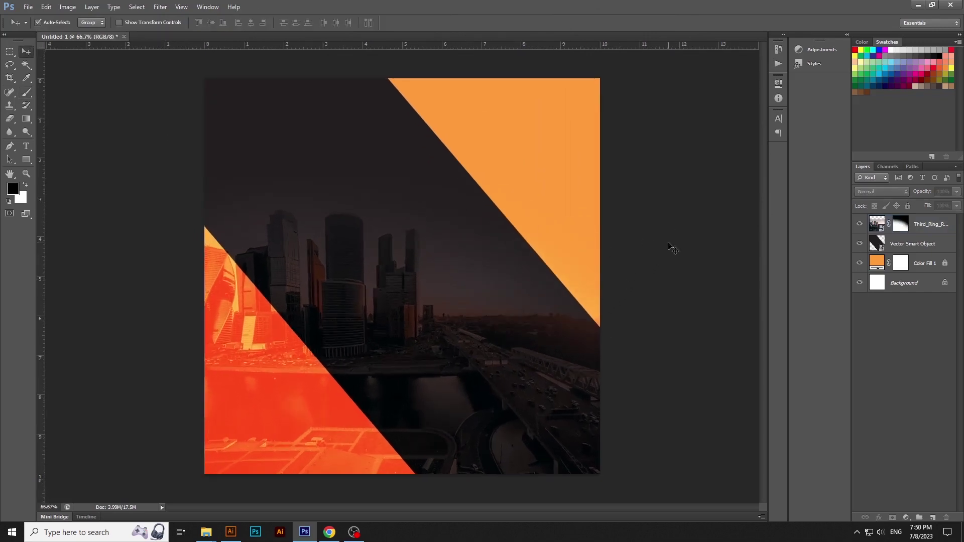
# Step: Enlarge the masked city photo slightly with Free Transform
pyautogui.click(394, 288)
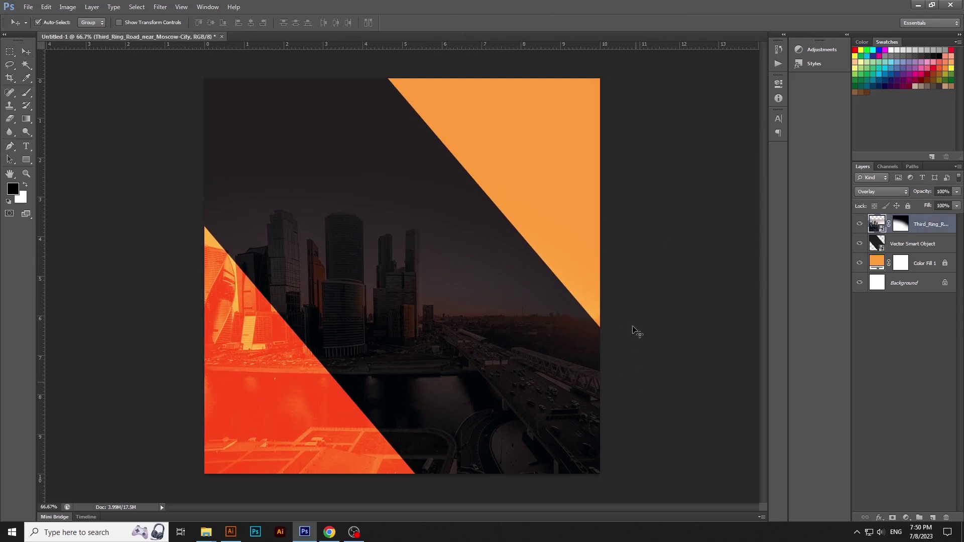
pyautogui.hotkey('ctrl', 't')
pyautogui.moveTo(670, 176); pyautogui.dragTo(679, 157)
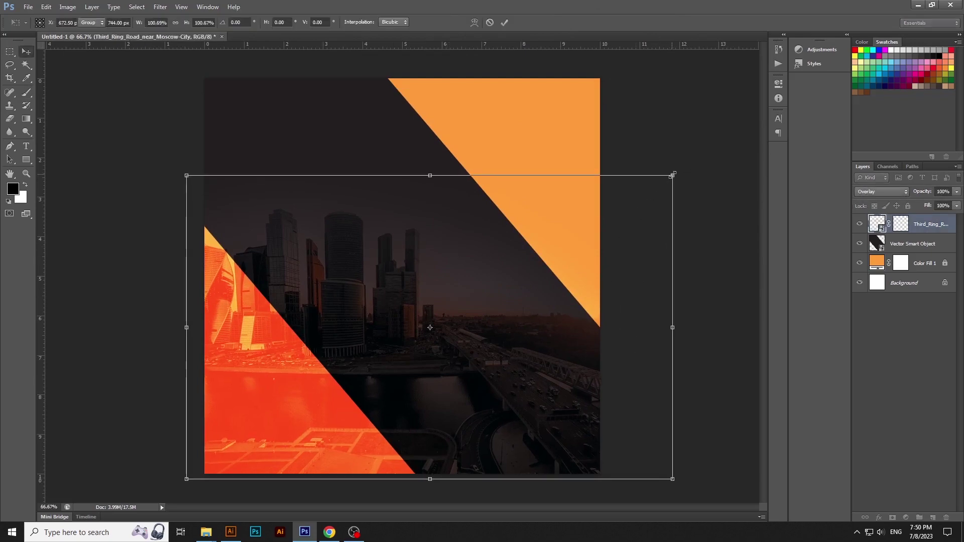
pyautogui.press('Return')
pyautogui.click(246, 480)
# Step: Switch to Illustrator and select the sheared parallelogram at the far left of the artboard
pyautogui.click(231, 531)
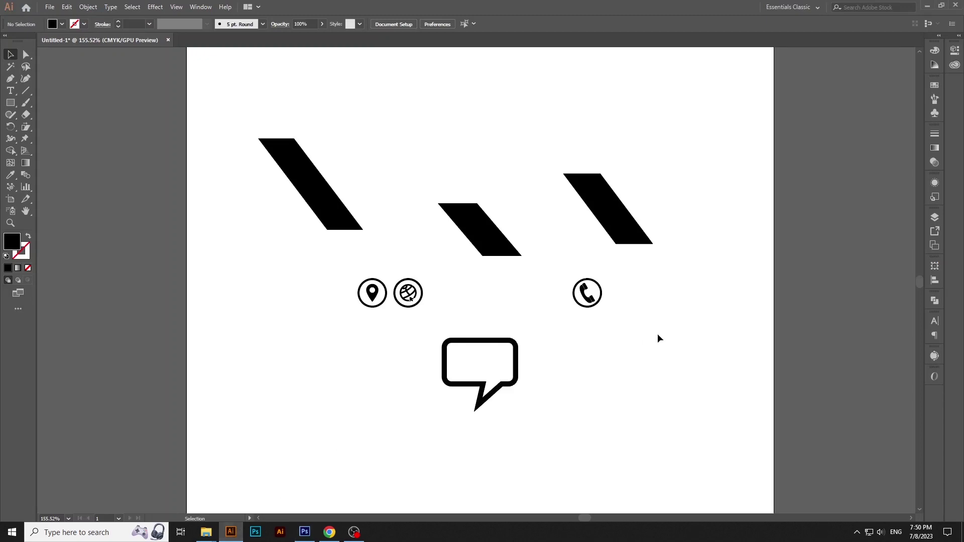
pyautogui.click(334, 213)
pyautogui.click(375, 155)
pyautogui.click(316, 210)
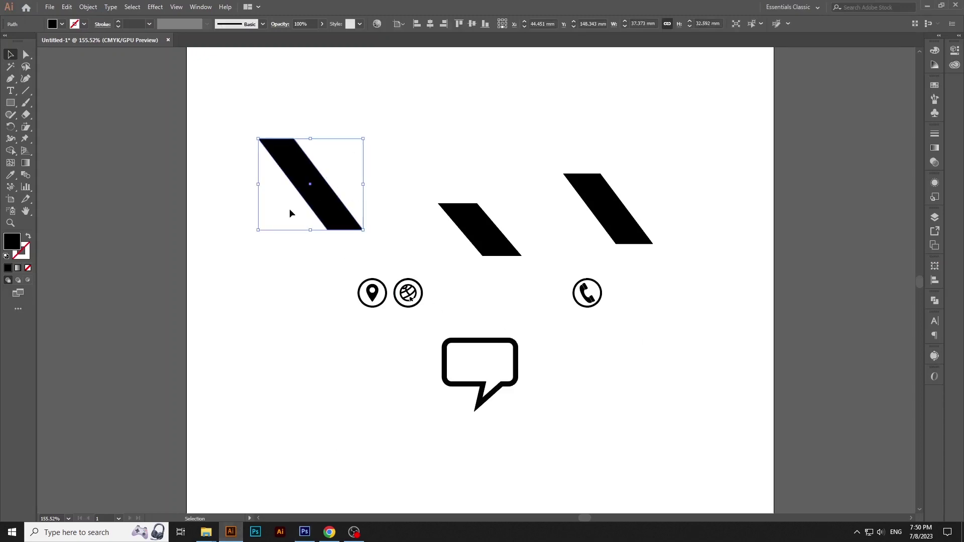
# Step: Fill the selected parallelogram with the grey sampled from outside the artboard using the Eyedropper
pyautogui.press('i')
pyautogui.click(170, 132)
pyautogui.press('v')
# Step: Move the grey parallelogram about 5 mm down and slightly to the left
pyautogui.click(282, 173)
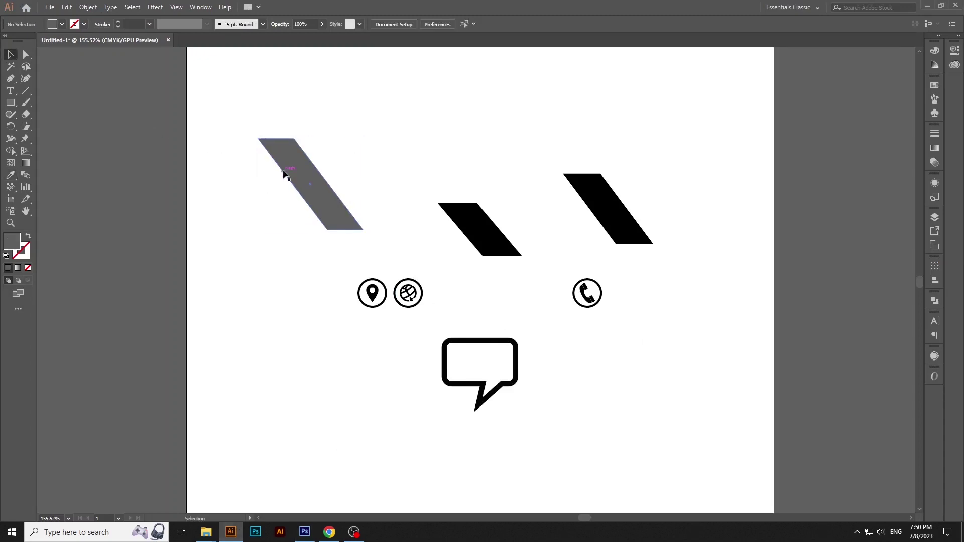
pyautogui.click(290, 168)
pyautogui.moveTo(334, 202); pyautogui.dragTo(331, 216)
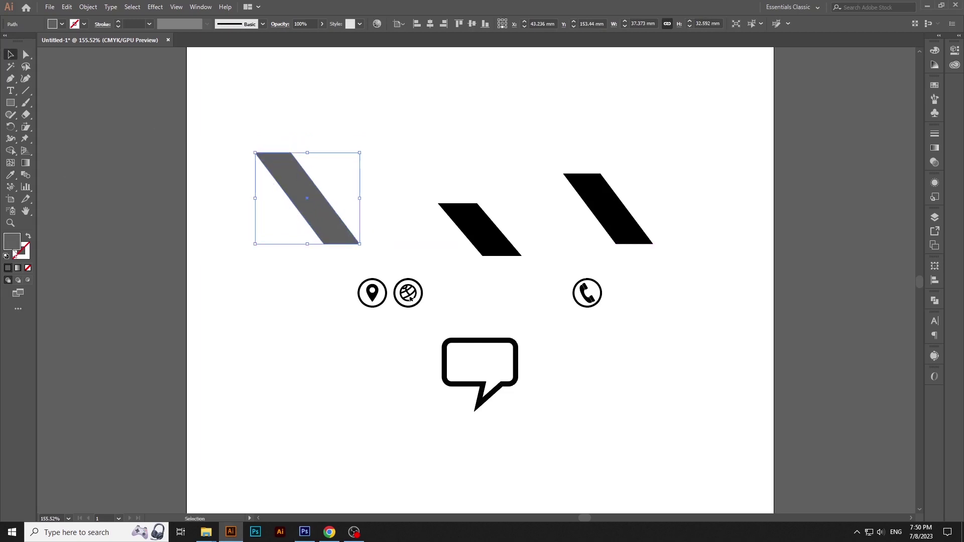
# Step: Change the parallelogram's fill to white (#ffffff) and copy the shape
pyautogui.doubleClick(12, 241)
pyautogui.click(696, 225)
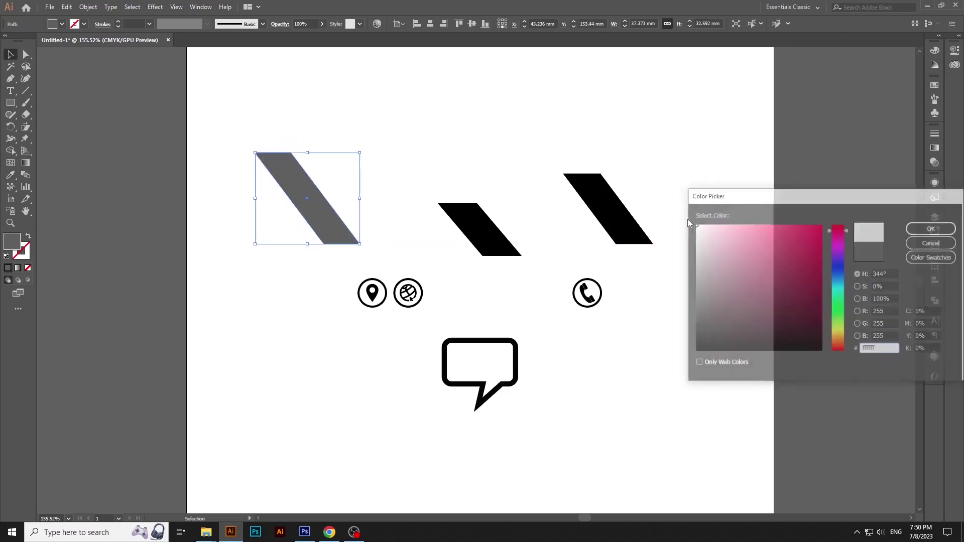
pyautogui.press('Return')
pyautogui.click(67, 6)
pyautogui.click(83, 56)
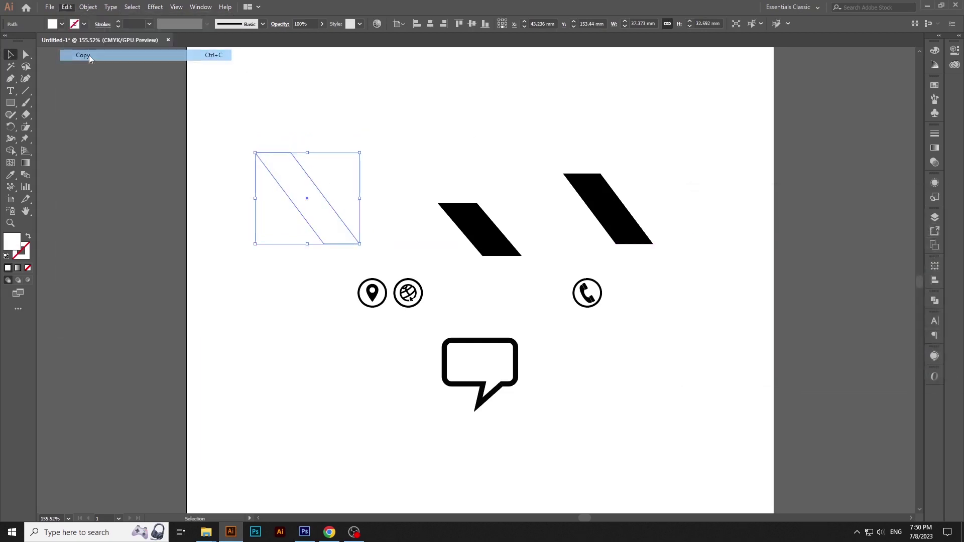
# Step: Switch to Photoshop and paste the white parallelogram into the poster as a smart object
pyautogui.click(305, 532)
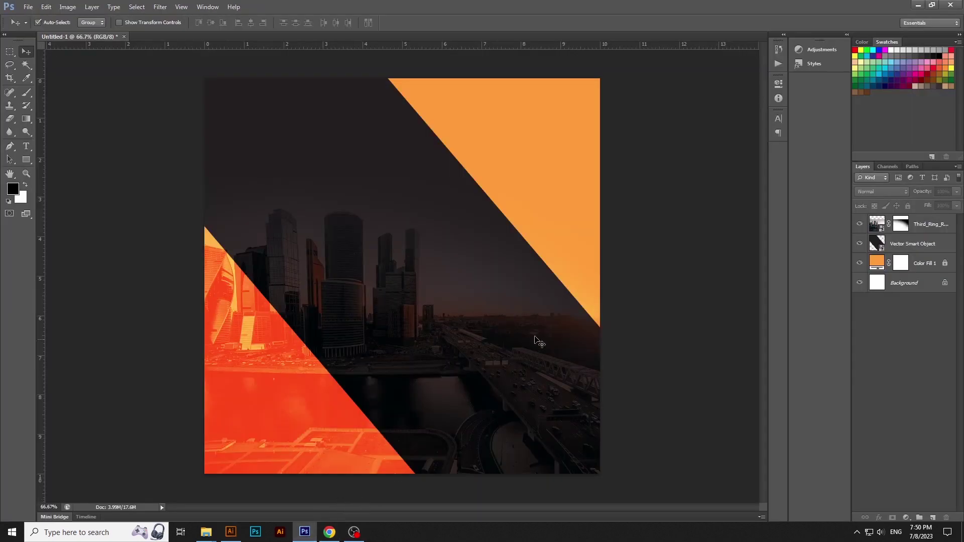
pyautogui.hotkey('ctrl', 'v')
pyautogui.press('Return')
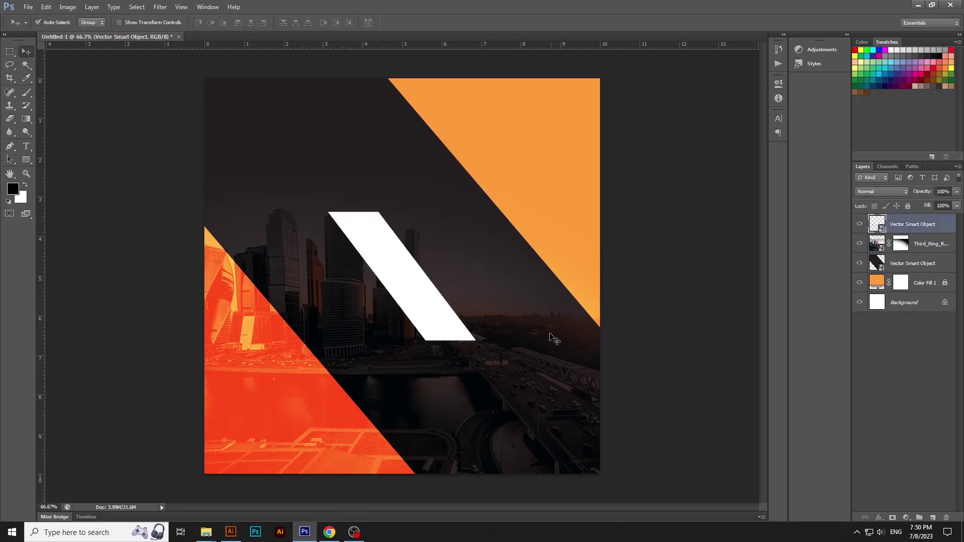
# Step: Scale the white parallelogram to about 108%, slant it along the band in the upper-right orange corner, and set its blend mode to Soft Light
pyautogui.moveTo(475, 340); pyautogui.dragTo(551, 206)
pyautogui.moveTo(492, 206); pyautogui.dragTo(535, 174)
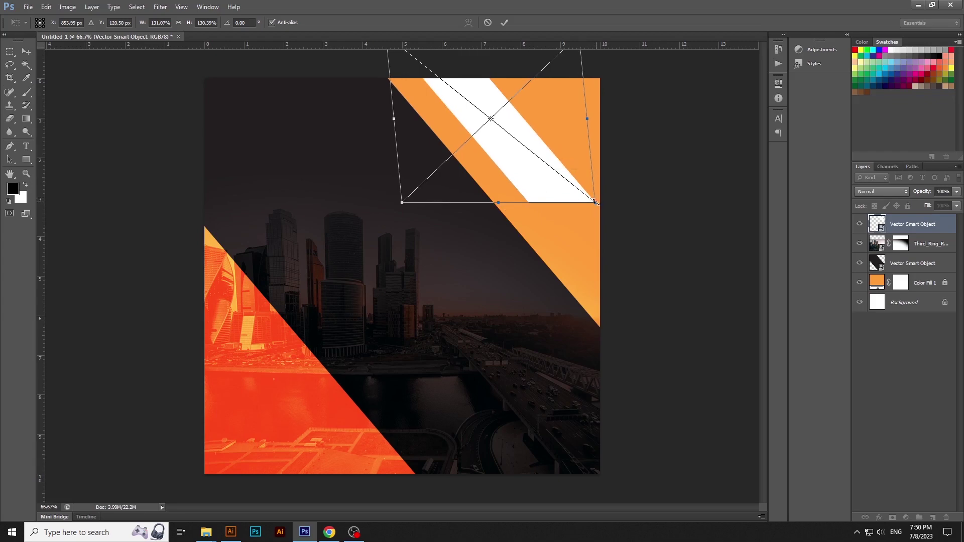
pyautogui.moveTo(595, 202); pyautogui.dragTo(542, 169)
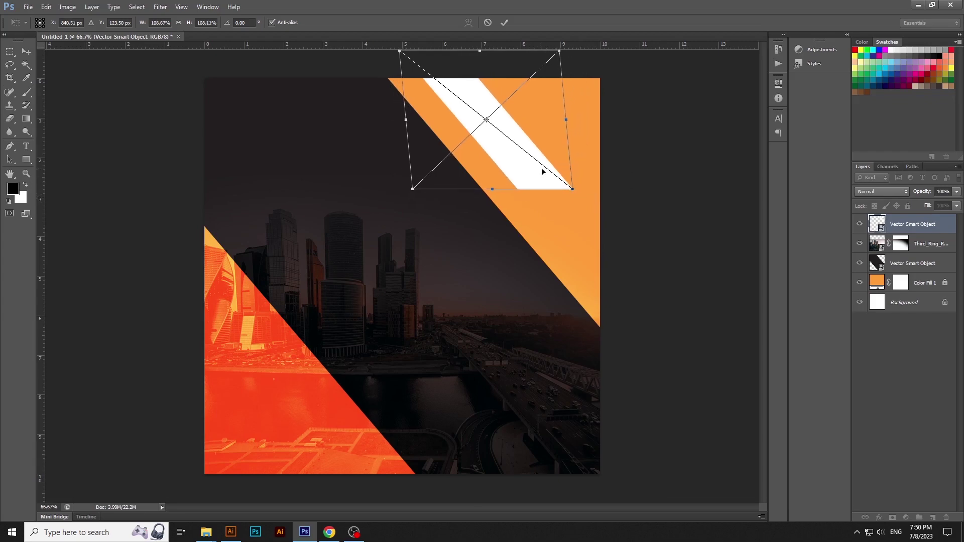
pyautogui.press('Return')
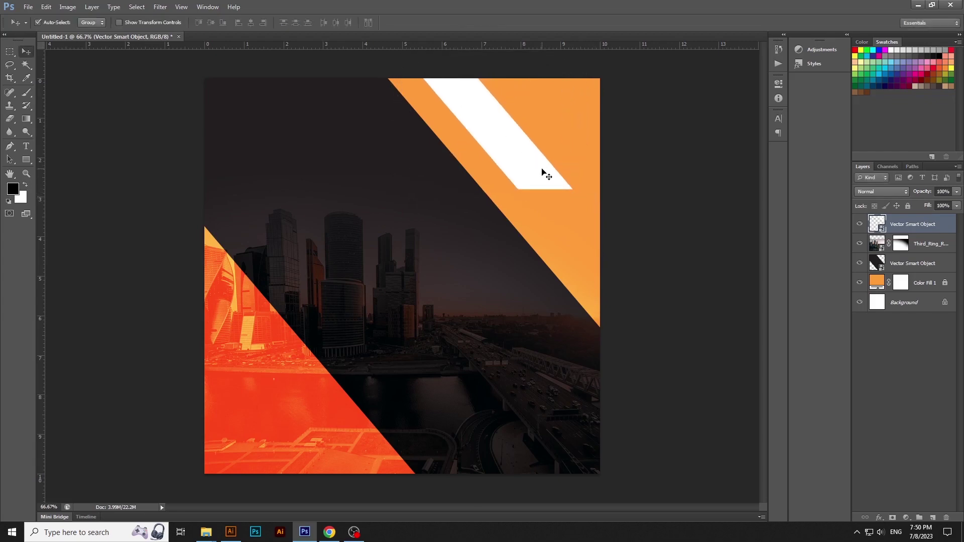
pyautogui.click(896, 192)
pyautogui.click(868, 331)
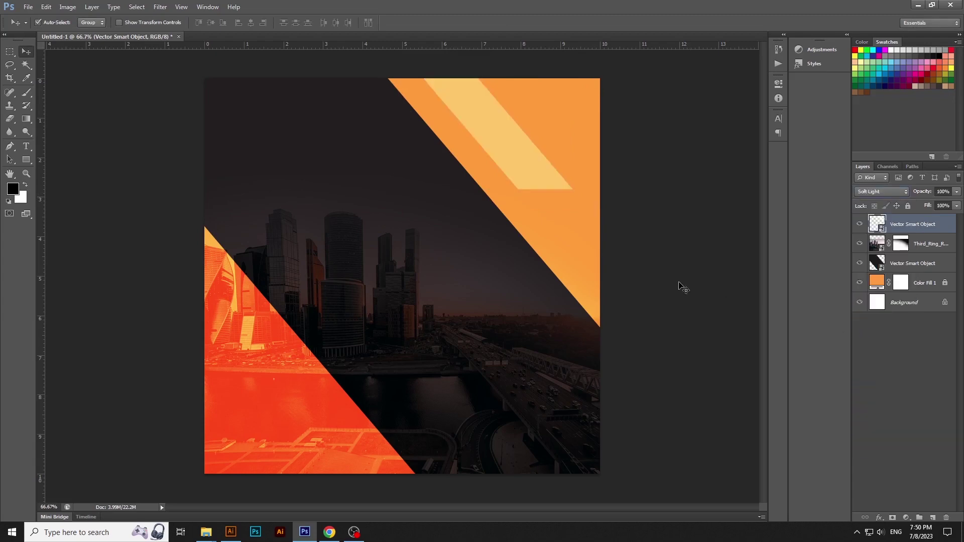
# Step: Duplicate the Soft Light parallelogram, move the copy down across the dark band's right edge, and set its opacity to 30%
pyautogui.rightClick(950, 222)
pyautogui.click(884, 192)
pyautogui.press('Return')
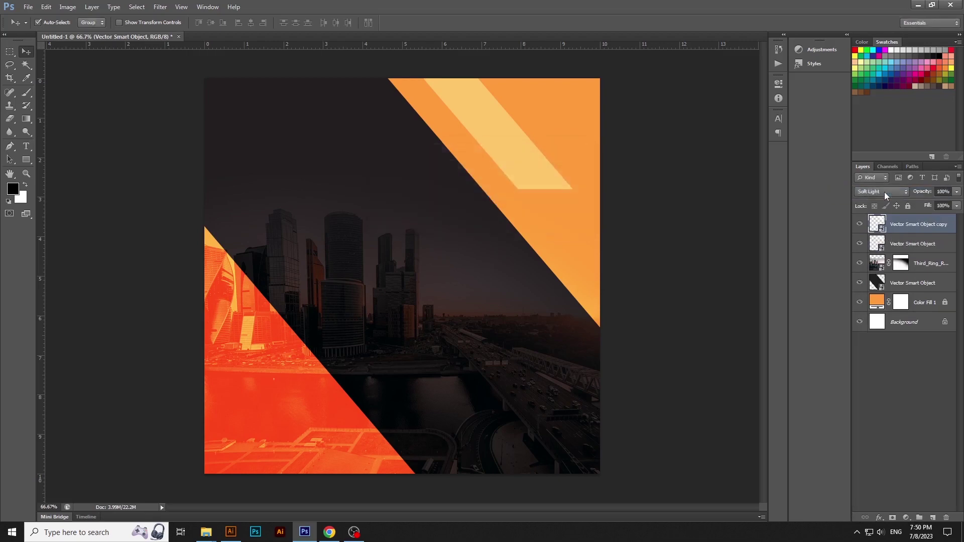
pyautogui.hotkey('ctrl', 't')
pyautogui.moveTo(519, 155); pyautogui.dragTo(551, 270)
pyautogui.press('Return')
pyautogui.press('3')
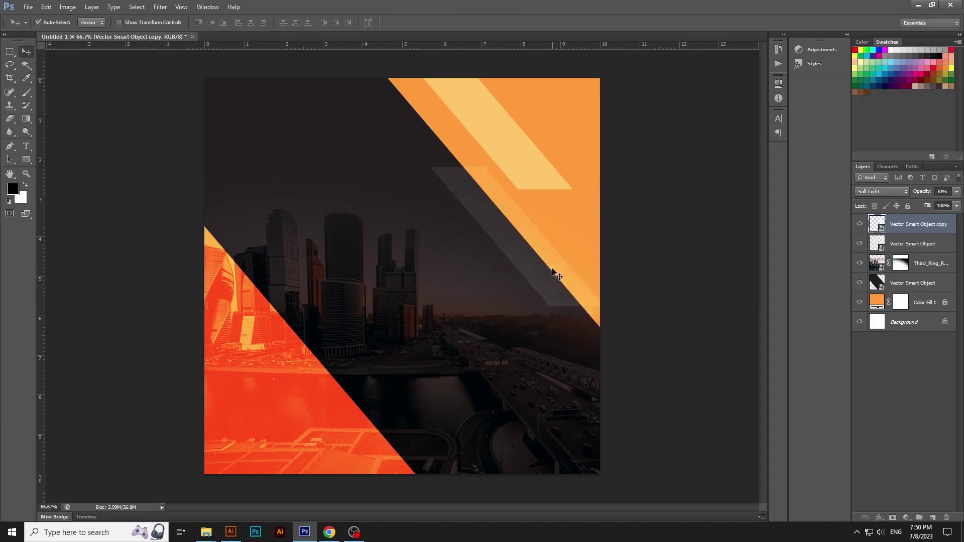
# Step: Duplicate the 30% parallelogram and move the new copy into the red lower-left corner of the poster
pyautogui.rightClick(943, 231)
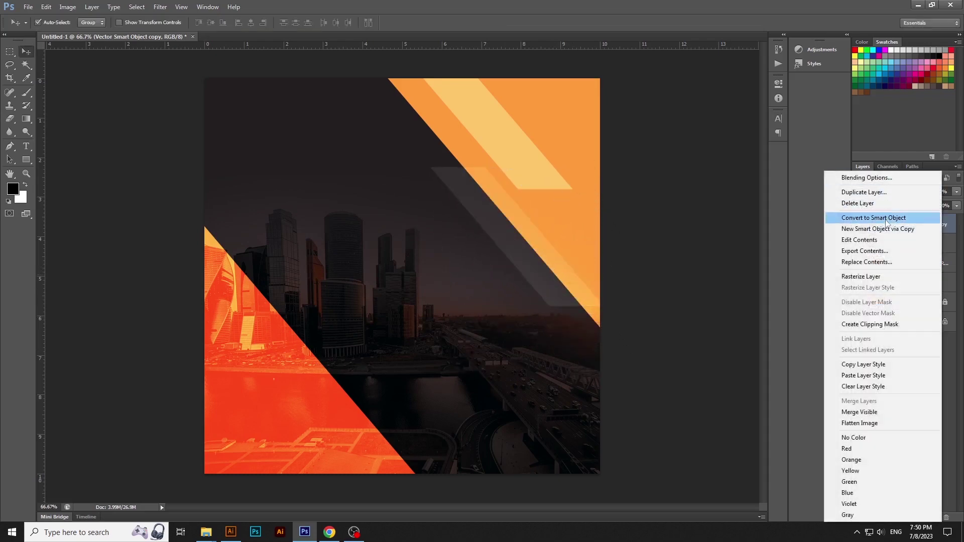
pyautogui.click(859, 192)
pyautogui.press('Return')
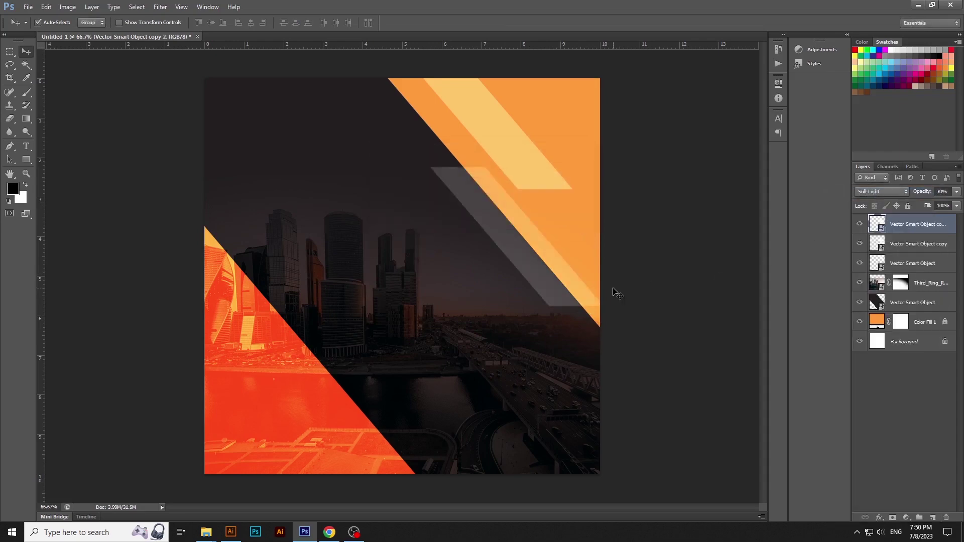
pyautogui.hotkey('ctrl', 't')
pyautogui.moveTo(561, 261); pyautogui.dragTo(271, 381)
pyautogui.press('Return')
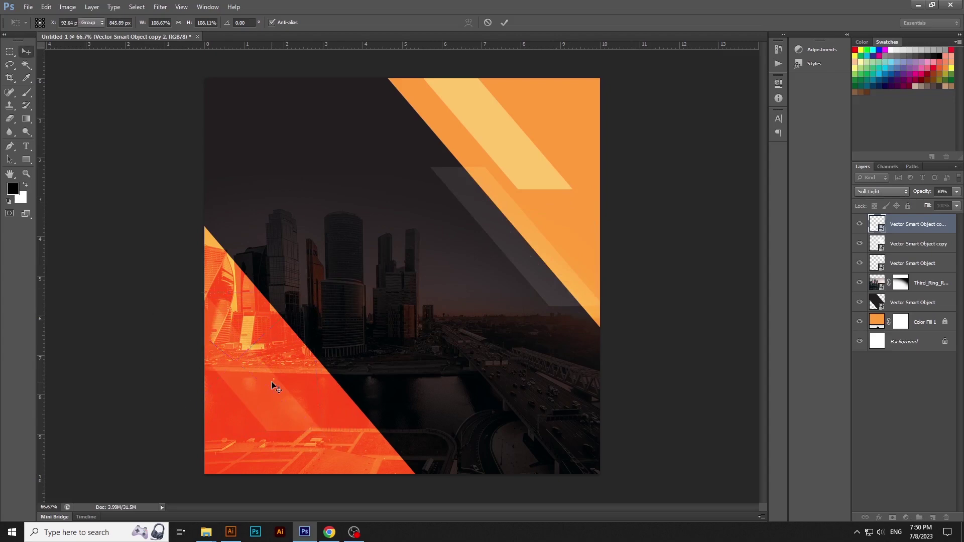
# Step: Set the lower-left parallelogram's opacity to 50% and shift it up and to the left
pyautogui.hotkey('ctrl', 't')
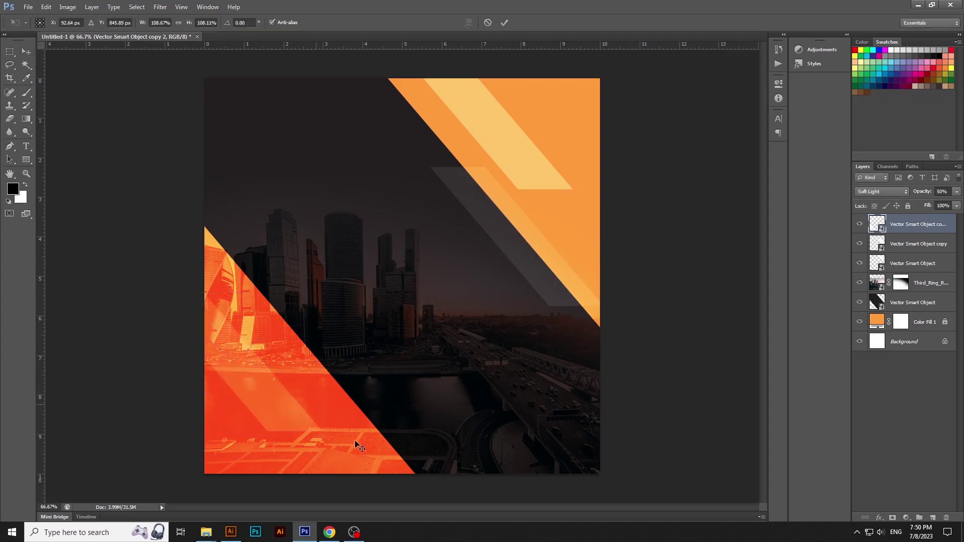
pyautogui.press('5')
pyautogui.moveTo(333, 437); pyautogui.dragTo(266, 372)
pyautogui.press('Return')
pyautogui.click(647, 321)
pyautogui.hotkey('ctrl', '-')
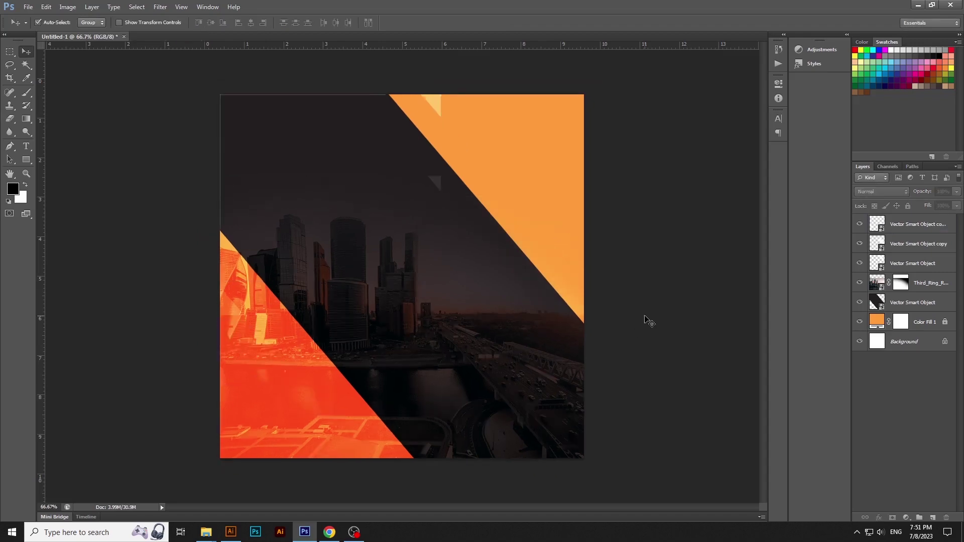
# Step: Place the Vh car image from folder 3 into the poster at 100% and move it slightly down
pyautogui.moveTo(211, 536)
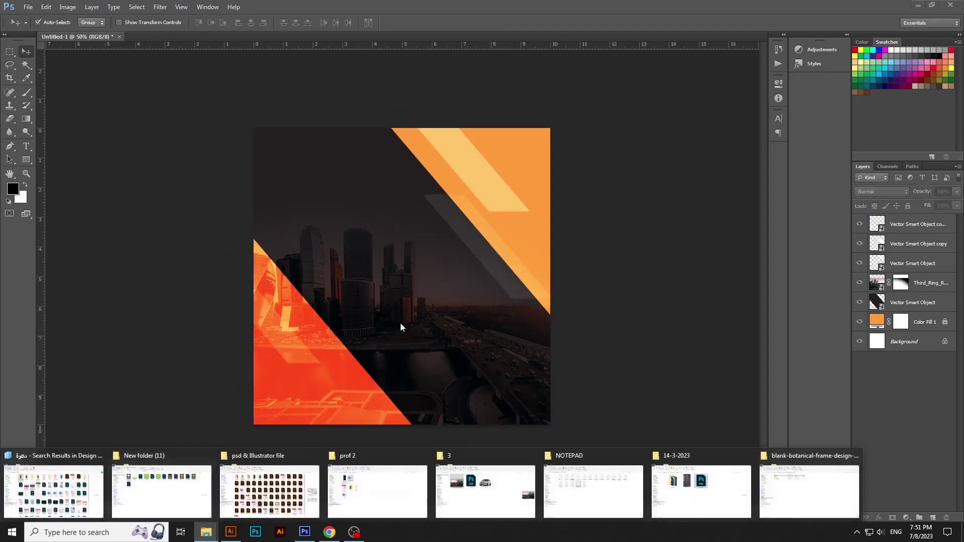
pyautogui.click(495, 484)
pyautogui.moveTo(499, 197); pyautogui.dragTo(385, 358)
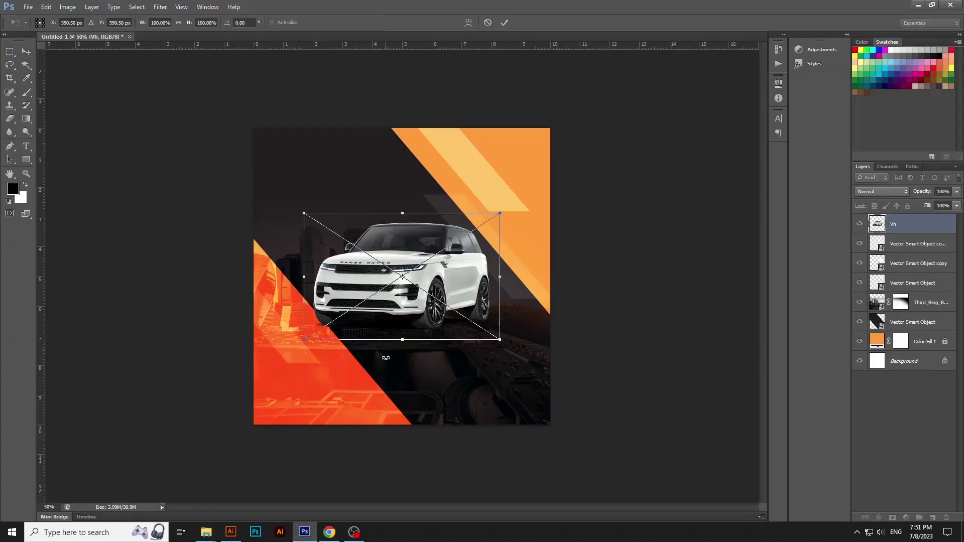
pyautogui.press('Return')
pyautogui.moveTo(446, 290); pyautogui.dragTo(449, 314)
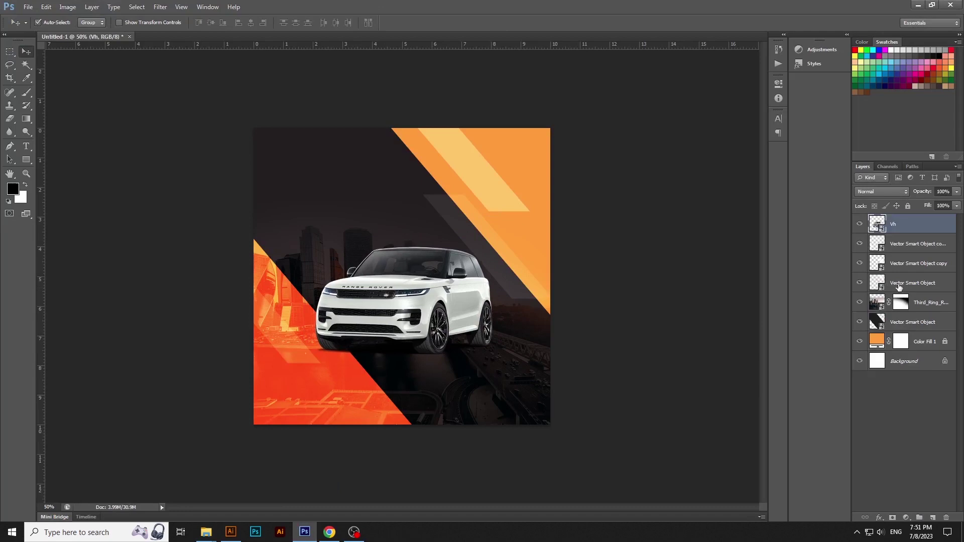
# Step: Duplicate the Vh car layer under the name Vh copy
pyautogui.rightClick(940, 219)
pyautogui.click(873, 192)
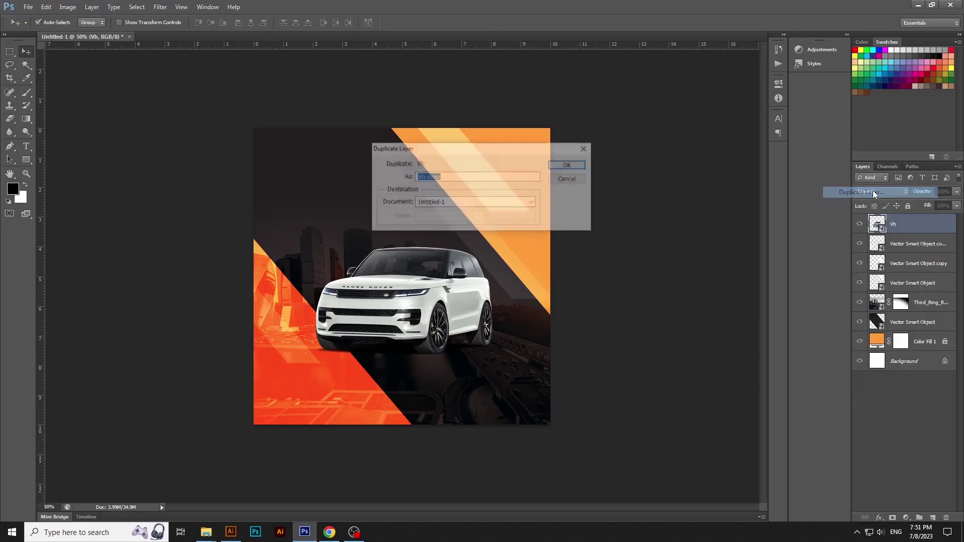
pyautogui.press('Return')
# Step: Flip the lower Vh car layer vertically and position it directly beneath the upright car as a reflection
pyautogui.click(911, 243)
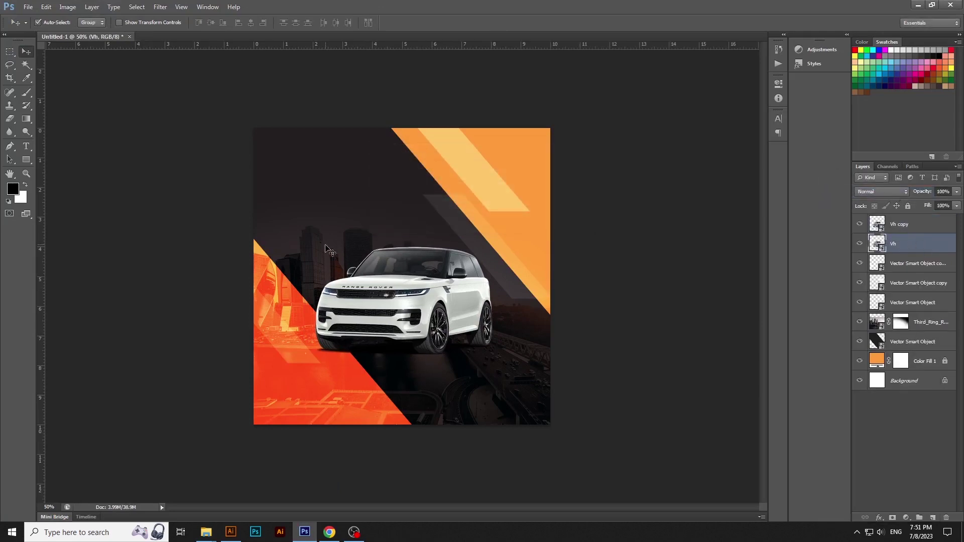
pyautogui.hotkey('ctrl', 't')
pyautogui.moveTo(287, 209); pyautogui.dragTo(461, 352)
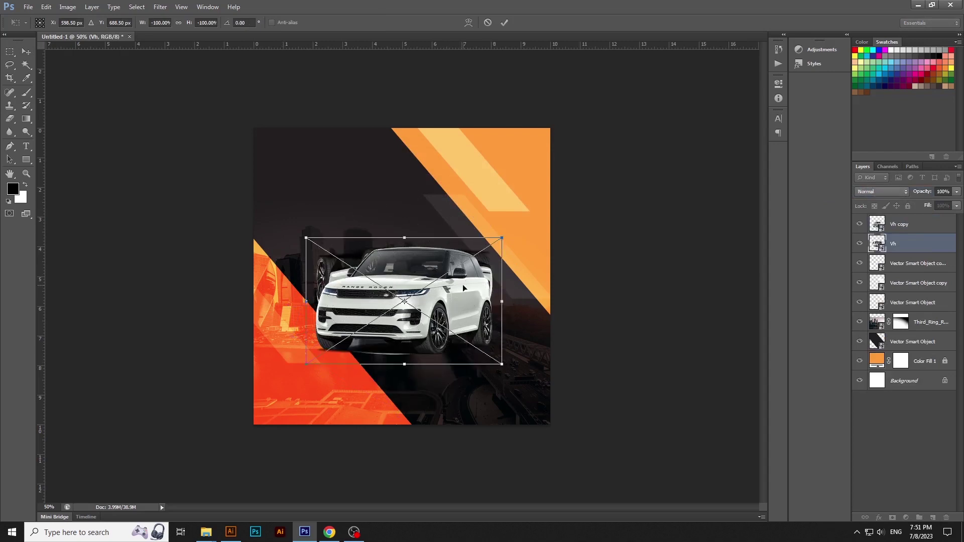
pyautogui.moveTo(470, 288); pyautogui.dragTo(470, 386)
pyautogui.rightClick(469, 387)
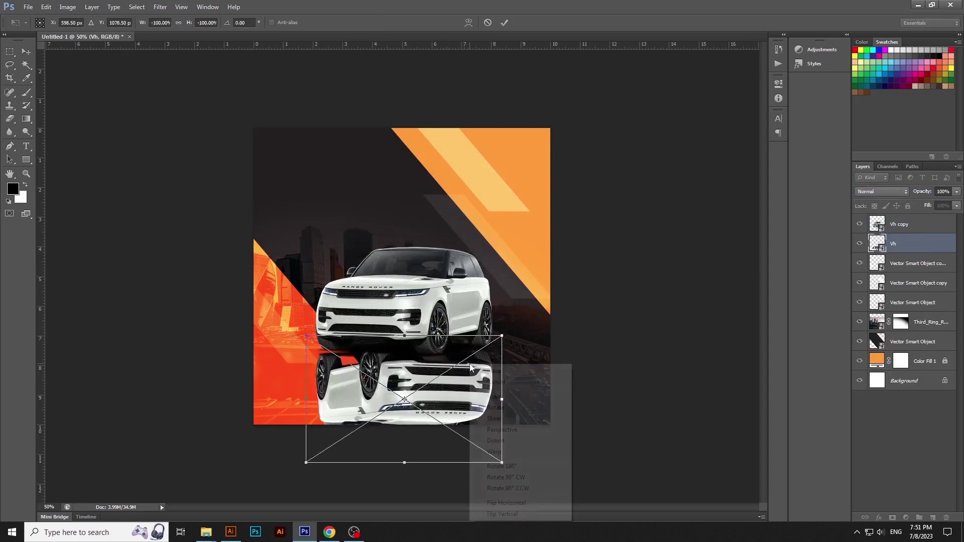
pyautogui.click(504, 501)
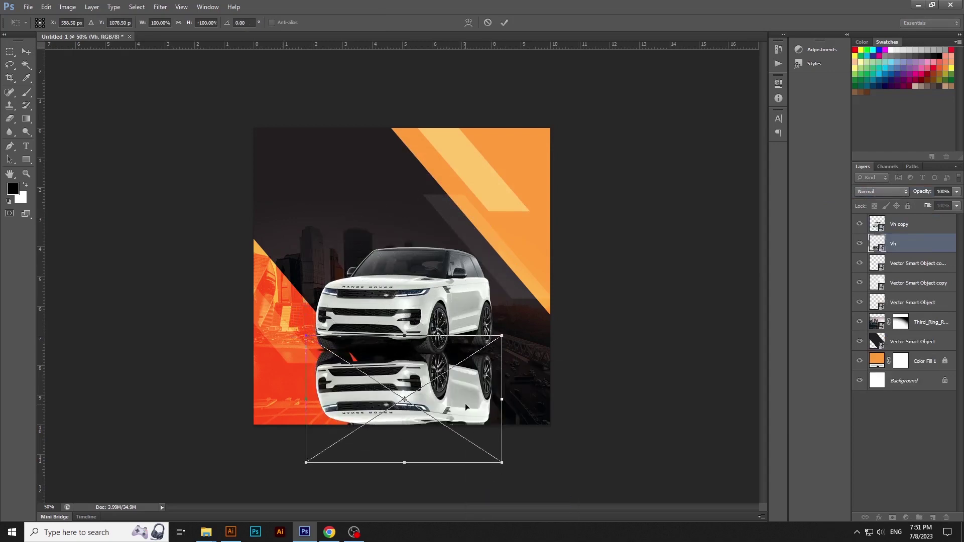
pyautogui.press('Return')
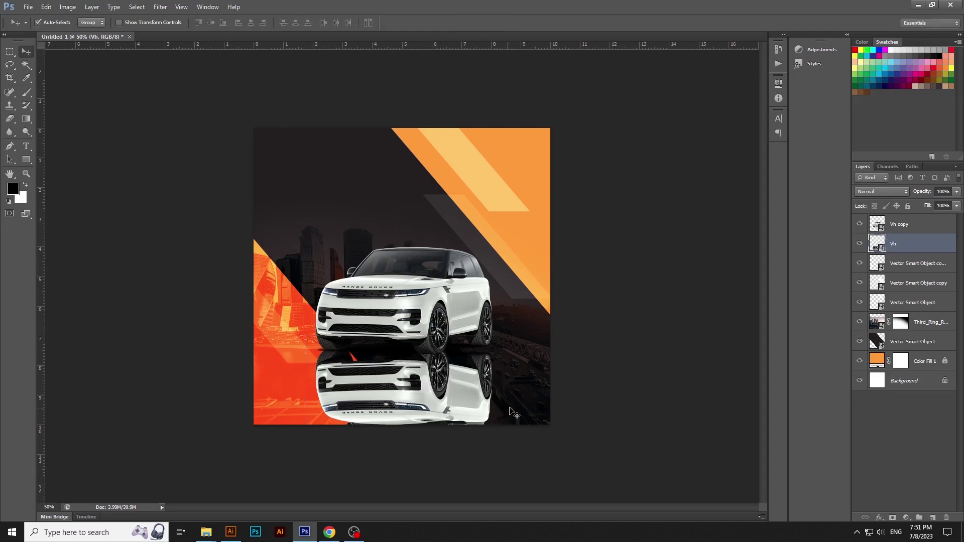
# Step: Skew the flipped car's right side slightly upward to line up with the upright car's wheels
pyautogui.hotkey('ctrl', 't')
pyautogui.moveTo(502, 396); pyautogui.dragTo(501, 386)
pyautogui.press('Return')
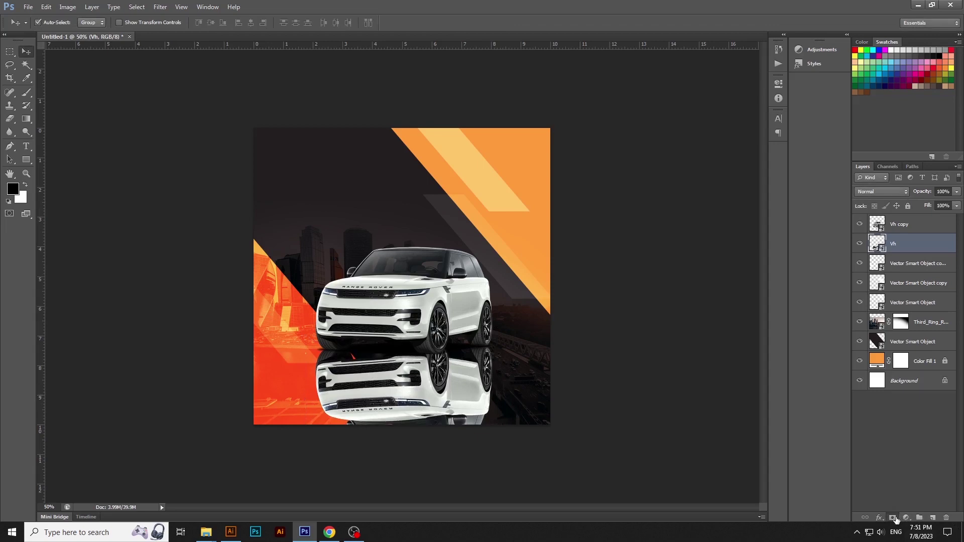
# Step: Add a layer mask to the flipped car and fade its reflection toward the bottom with a black-to-white linear gradient
pyautogui.click(895, 518)
pyautogui.press('g')
pyautogui.moveTo(400, 397); pyautogui.dragTo(402, 329)
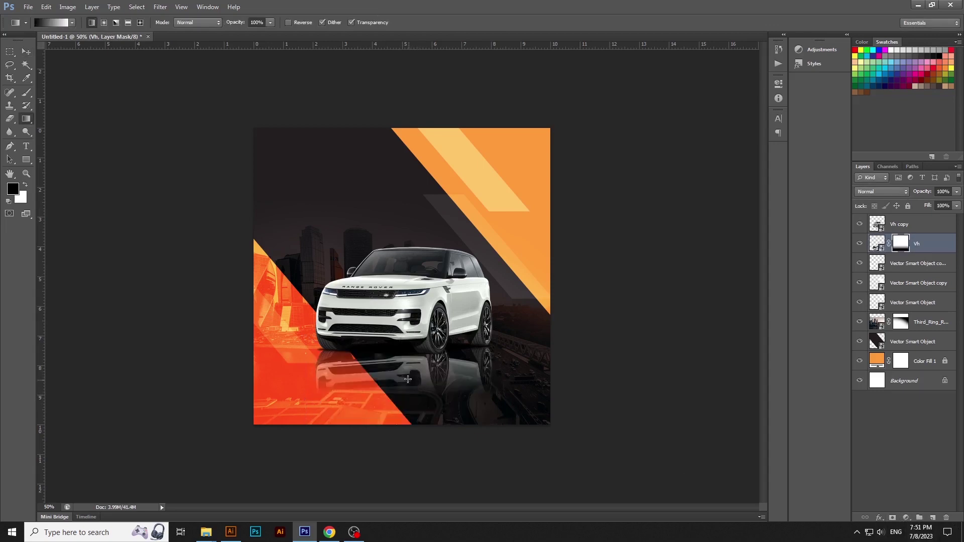
pyautogui.hotkey('ctrl', 'z')
pyautogui.moveTo(407, 347); pyautogui.dragTo(408, 291)
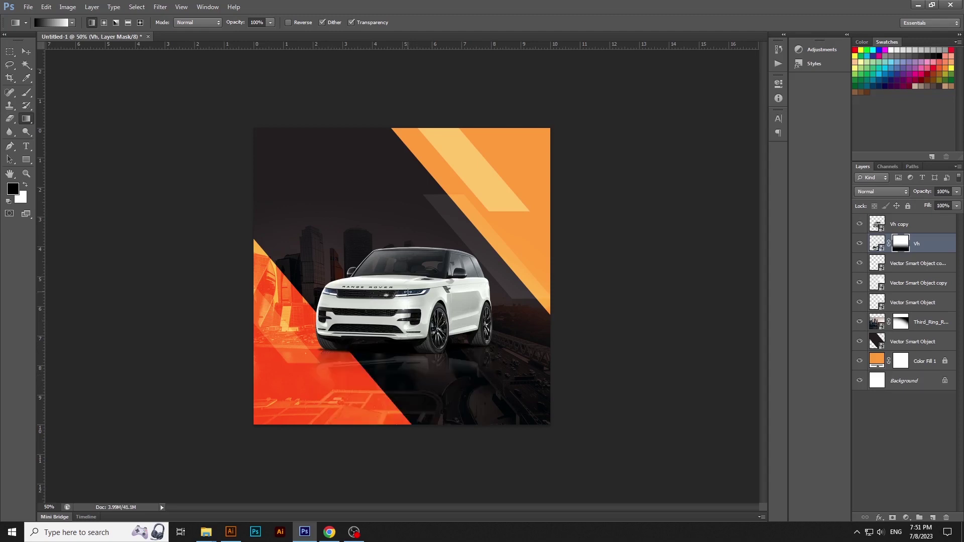
pyautogui.hotkey('ctrl', 'z')
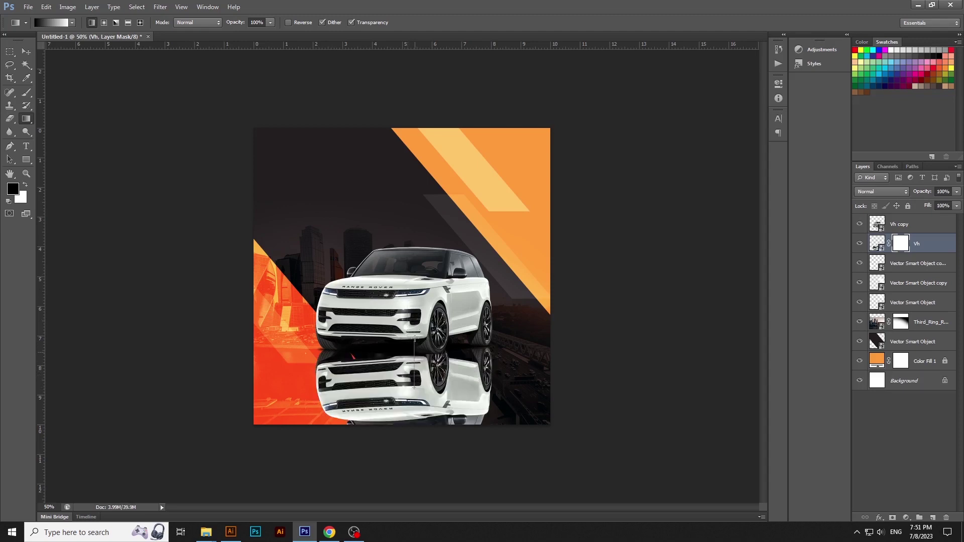
pyautogui.moveTo(415, 298); pyautogui.dragTo(417, 301)
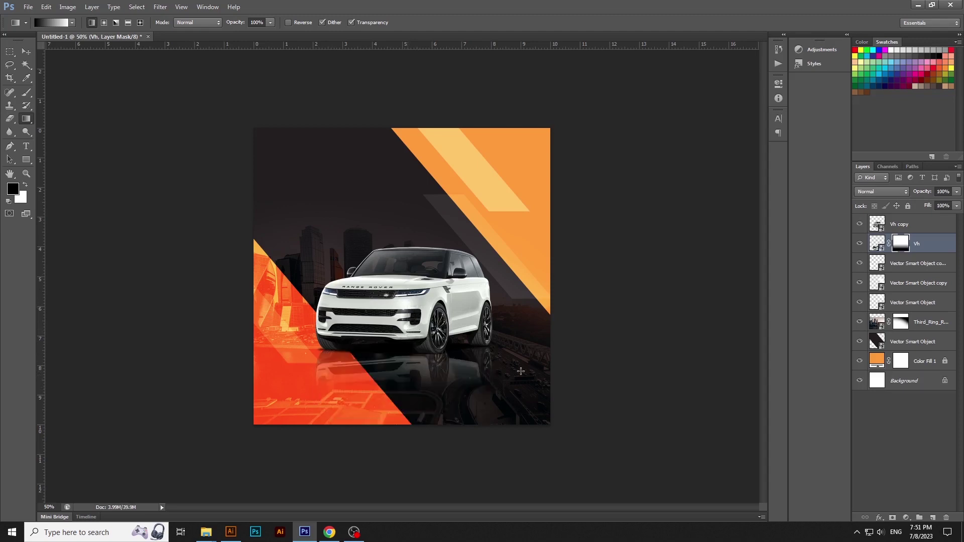
# Step: Group the car and its masked reflection, and lock the group
pyautogui.press('v')
pyautogui.keyDown('shift'); pyautogui.click(926, 224); pyautogui.keyUp('shift')
pyautogui.hotkey('ctrl', 'g')
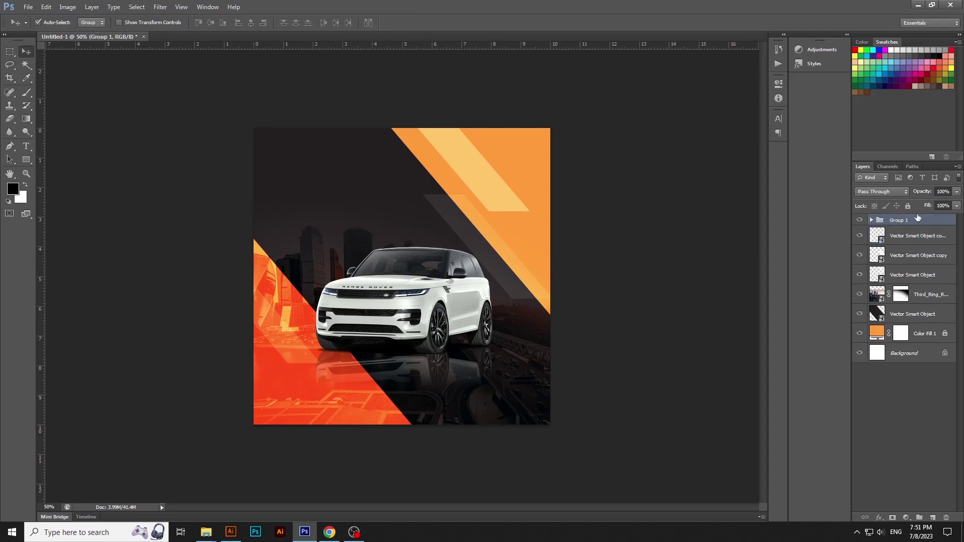
pyautogui.click(908, 206)
pyautogui.click(759, 498)
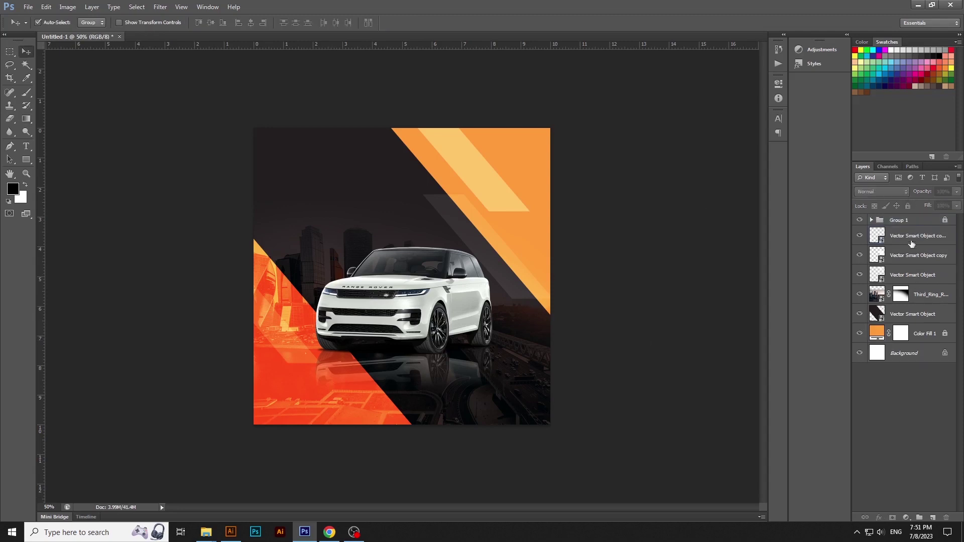
# Step: Lock the three parallelogram layers, the city photo layer and the dark band layer
pyautogui.click(912, 243)
pyautogui.keyDown('shift'); pyautogui.click(913, 273); pyautogui.keyUp('shift')
pyautogui.keyDown('shift'); pyautogui.click(924, 316); pyautogui.keyUp('shift')
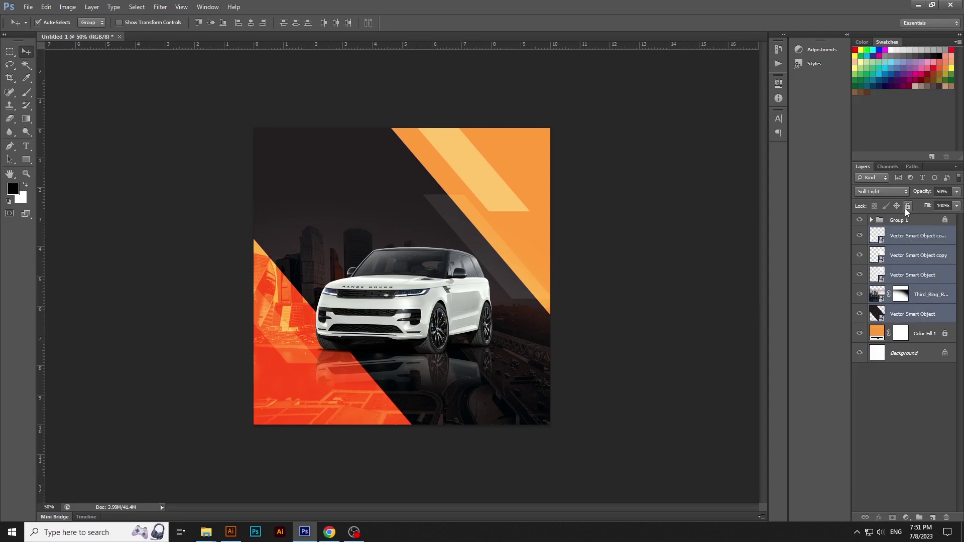
pyautogui.click(908, 206)
pyautogui.click(656, 324)
pyautogui.hotkey('ctrl', '+')
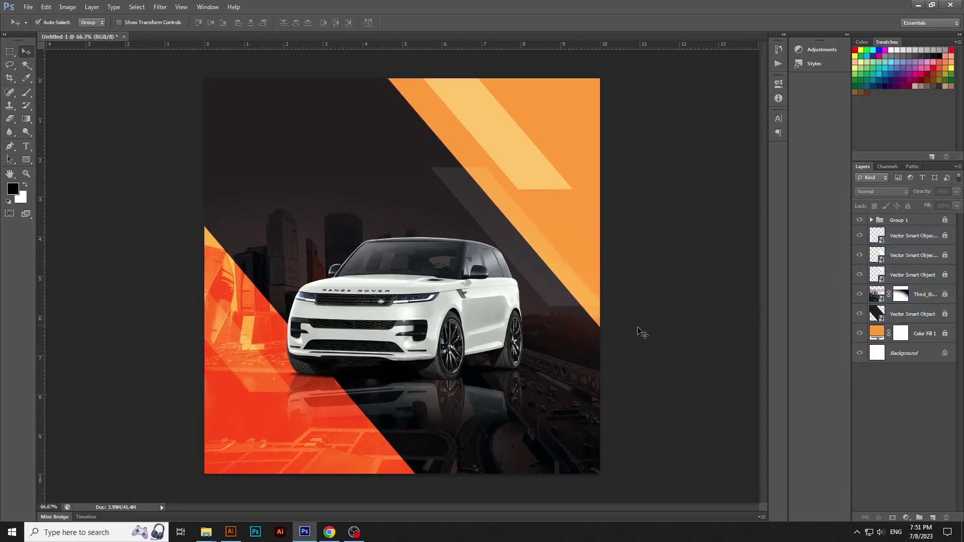
# Step: Add centred white text "BEST CAR / FOR / RENT / TODAY" on four lines in the dark area above the car, and select all of it
pyautogui.press('t')
pyautogui.press('x')
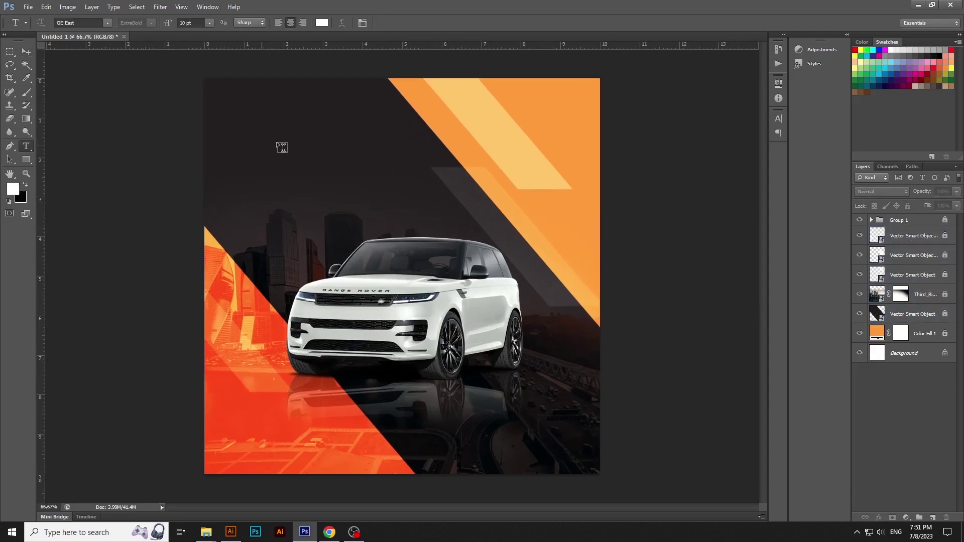
pyautogui.click(280, 149)
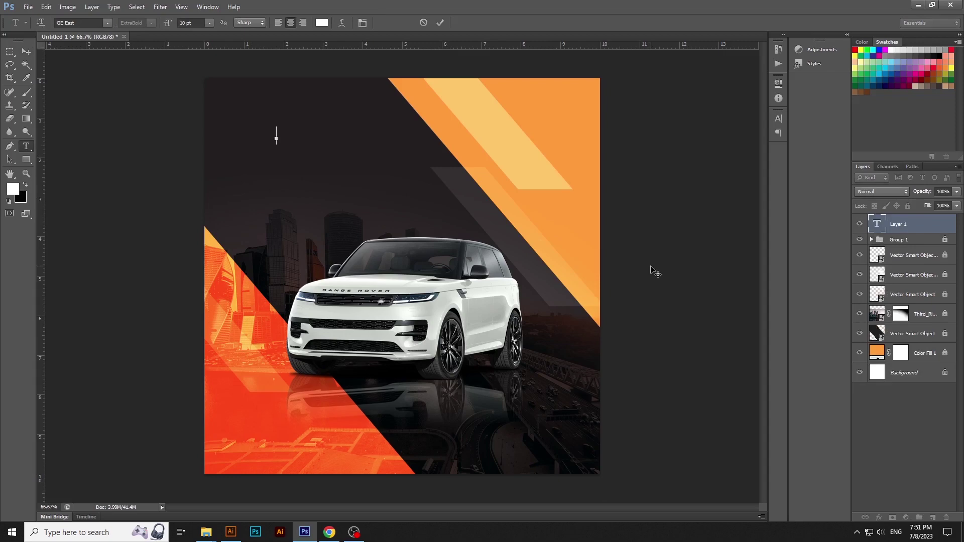
pyautogui.write('BEST CAR')
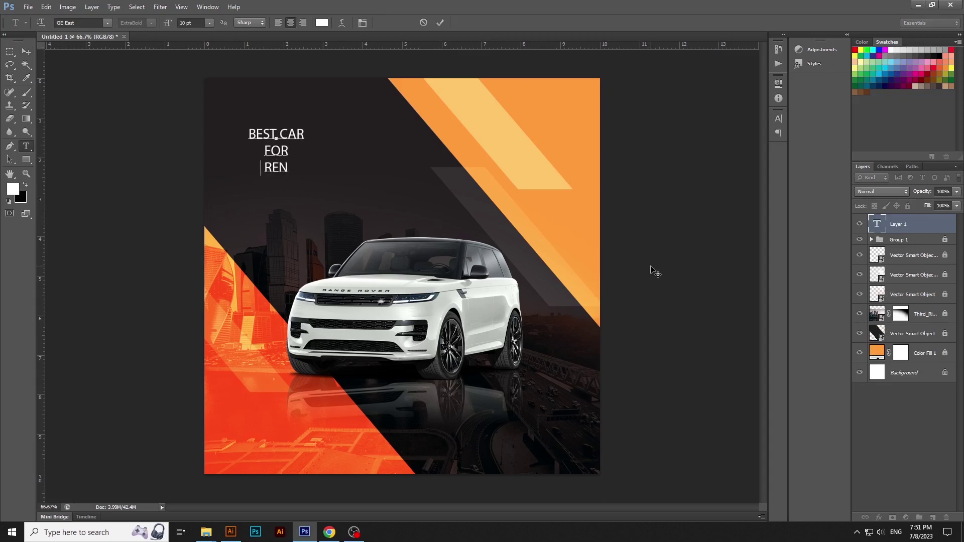
pyautogui.hotkey('ctrl', 'a')
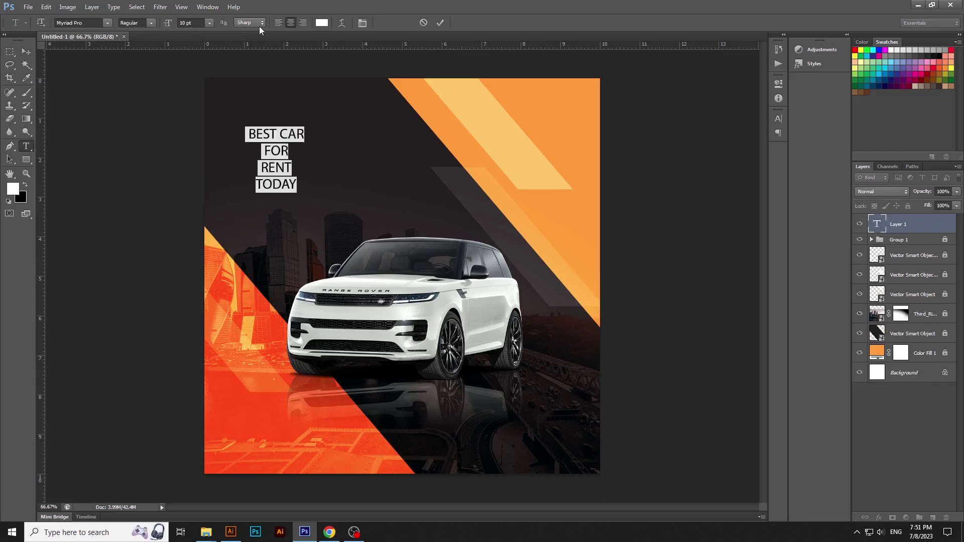
# Step: Left-align the four-line headline and change its font to Poppins
pyautogui.click(107, 22)
pyautogui.click(95, 21)
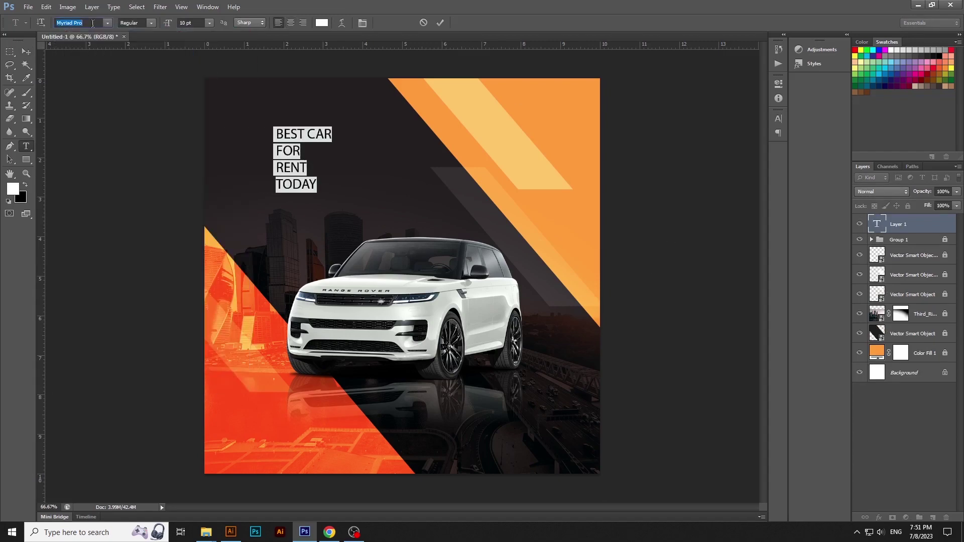
pyautogui.write('Poppins')
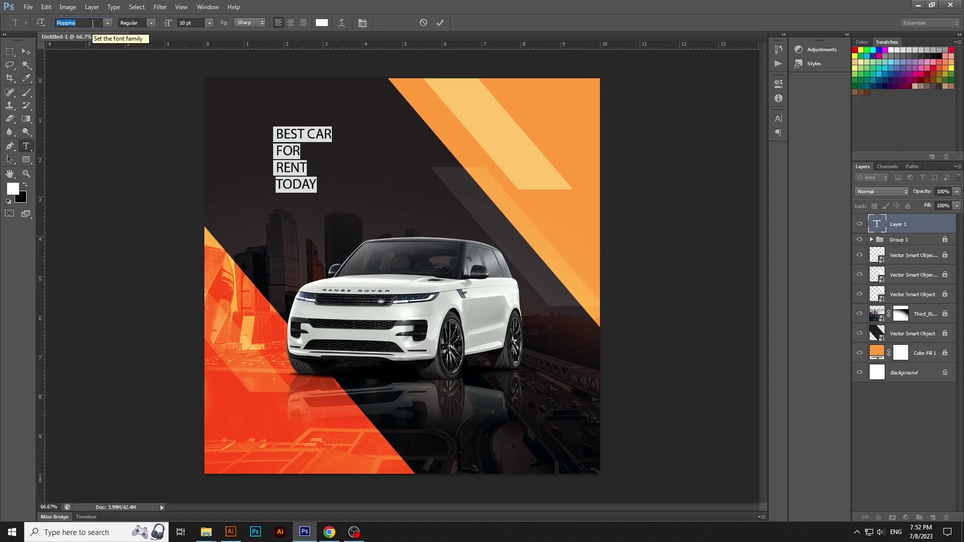
pyautogui.press('Return')
pyautogui.hotkey('ctrl', 'Return')
pyautogui.press('v')
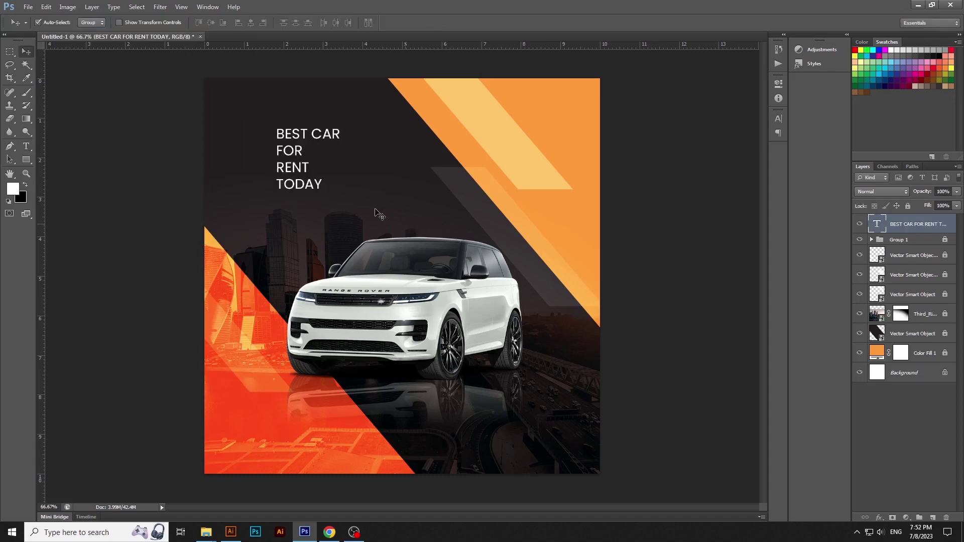
# Step: Enlarge the headline to about 210% and place it in the dark area above the car
pyautogui.hotkey('ctrl', 't')
pyautogui.moveTo(357, 202); pyautogui.dragTo(376, 221)
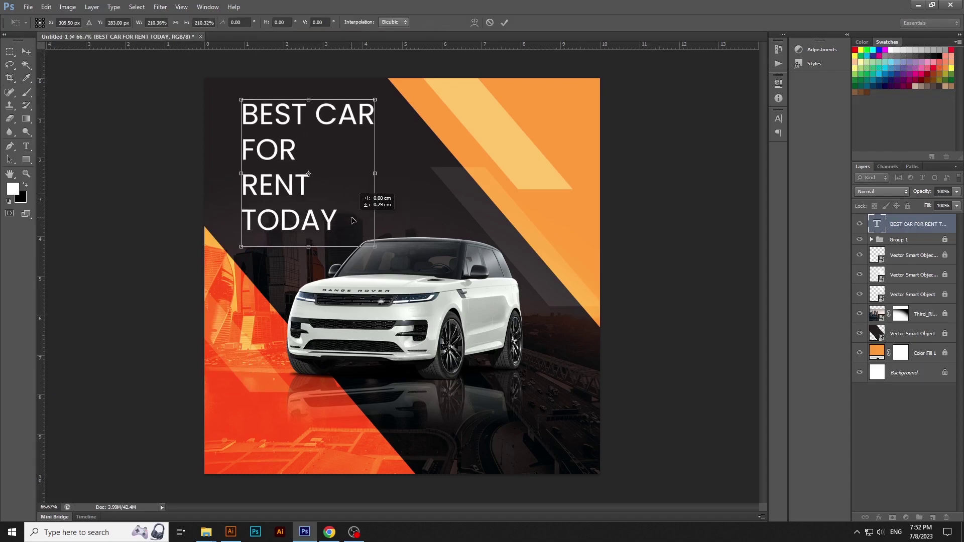
pyautogui.press('Return')
# Step: Join RENT to the FOR line so the headline reads "BEST CAR / FOR RENT / TODAY" on three lines
pyautogui.press('t')
pyautogui.click(300, 201)
pyautogui.press('Home')
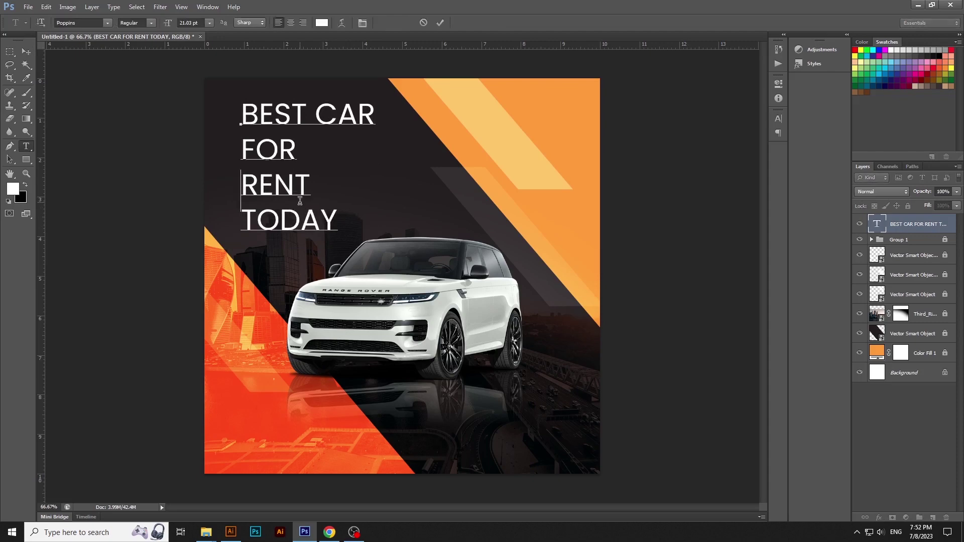
pyautogui.press('BackSpace')
# Step: Set the whole headline to Poppins Bold and shift it about 0.13 cm right and 0.34 cm down
pyautogui.hotkey('ctrl', 'a')
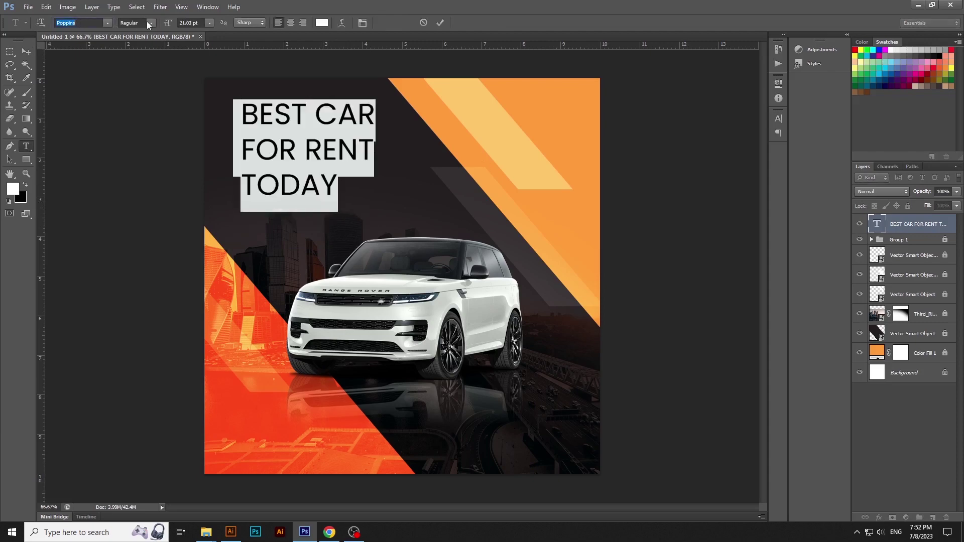
pyautogui.click(148, 23)
pyautogui.click(140, 127)
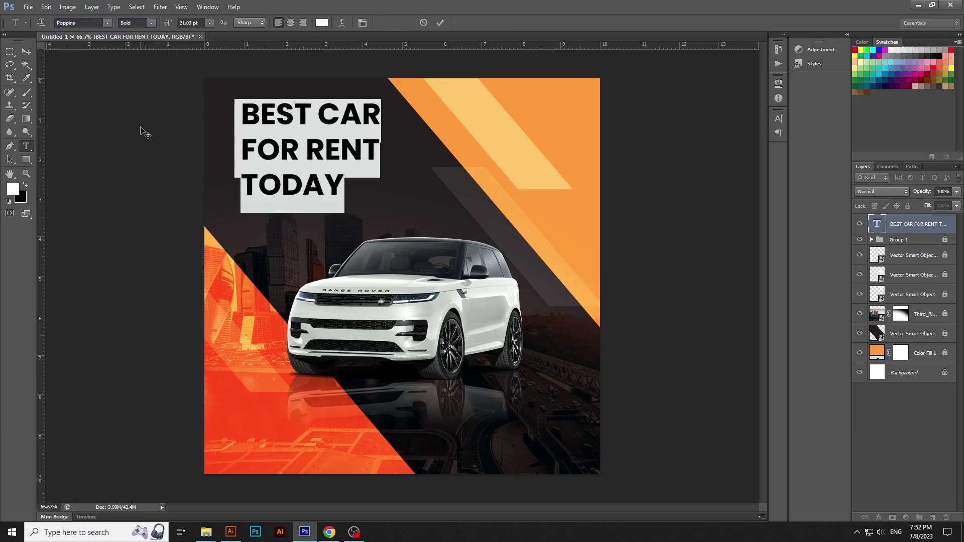
pyautogui.hotkey('ctrl', 'Return')
pyautogui.press('v')
pyautogui.moveTo(336, 161); pyautogui.dragTo(341, 173)
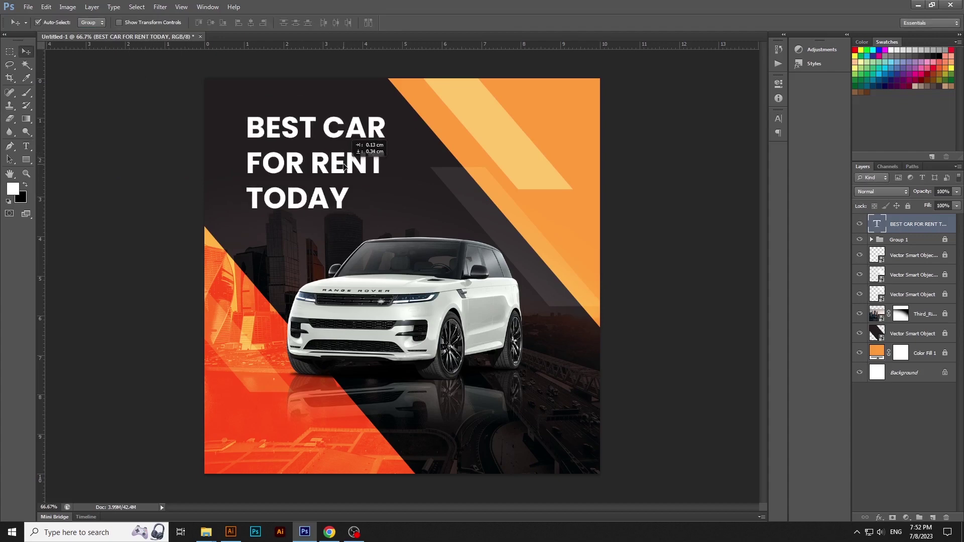
# Step: Add the white tagline "FIND THE PERFECT CAR / FOR YOU TODAY" on two lines below the headline
pyautogui.press('t')
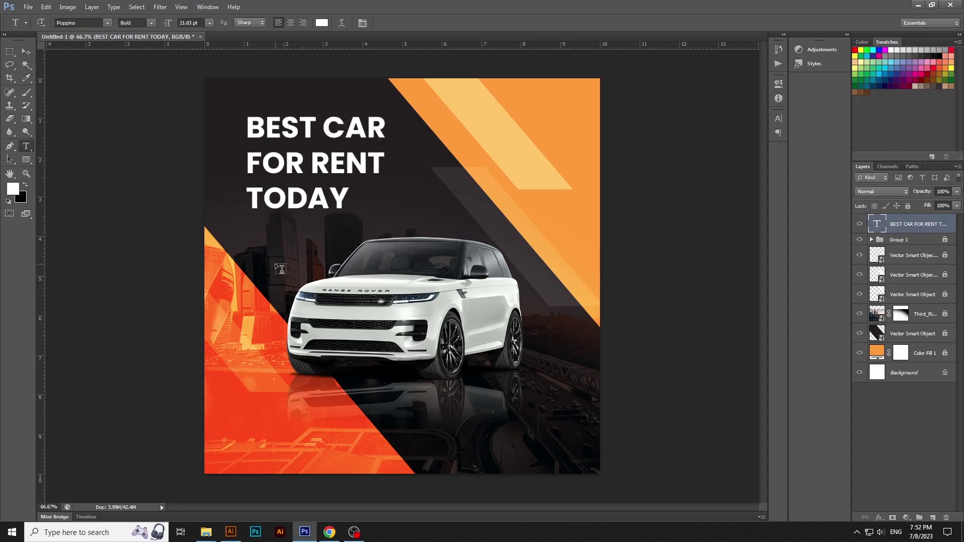
pyautogui.click(275, 263)
pyautogui.write('DDDDD')
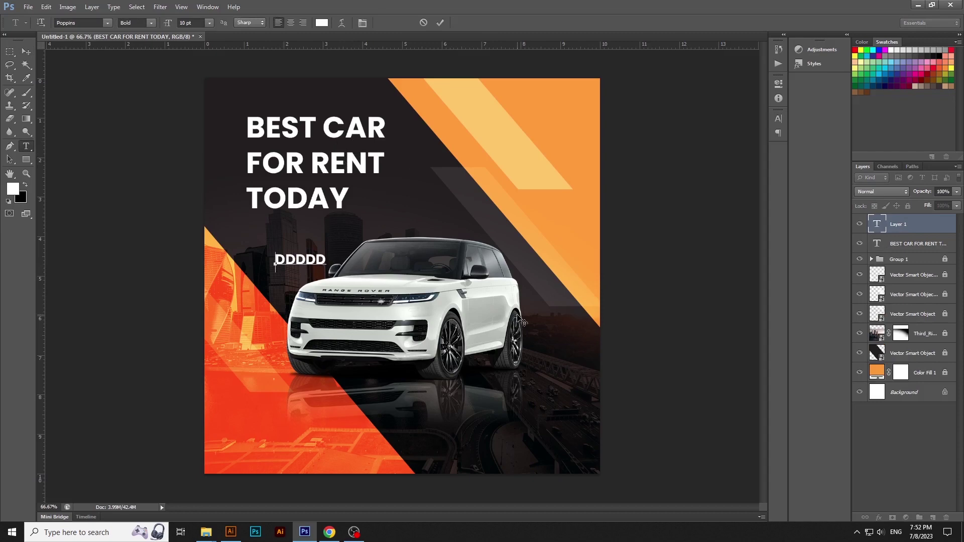
pyautogui.write('FIND T')
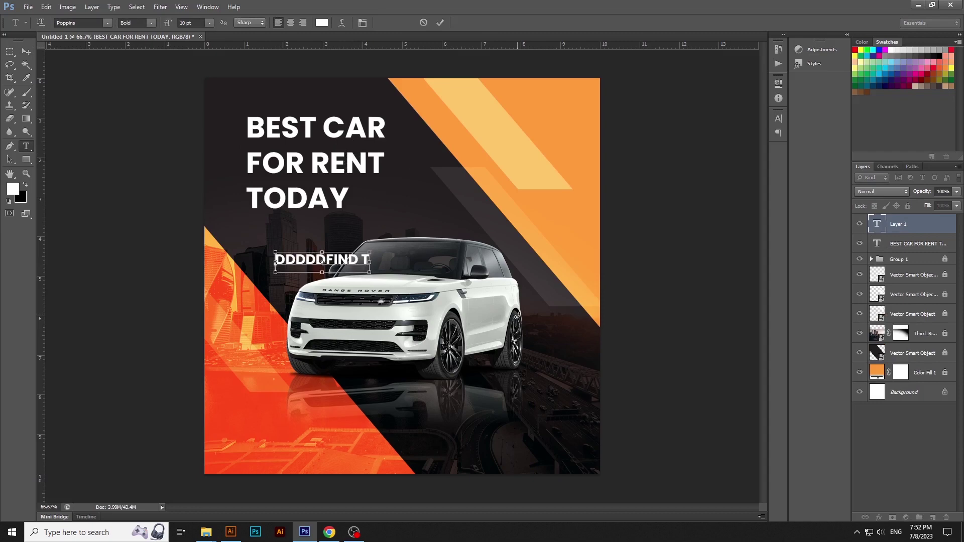
pyautogui.hotkey('ctrl', 'a')
pyautogui.write('FIND THE PE')
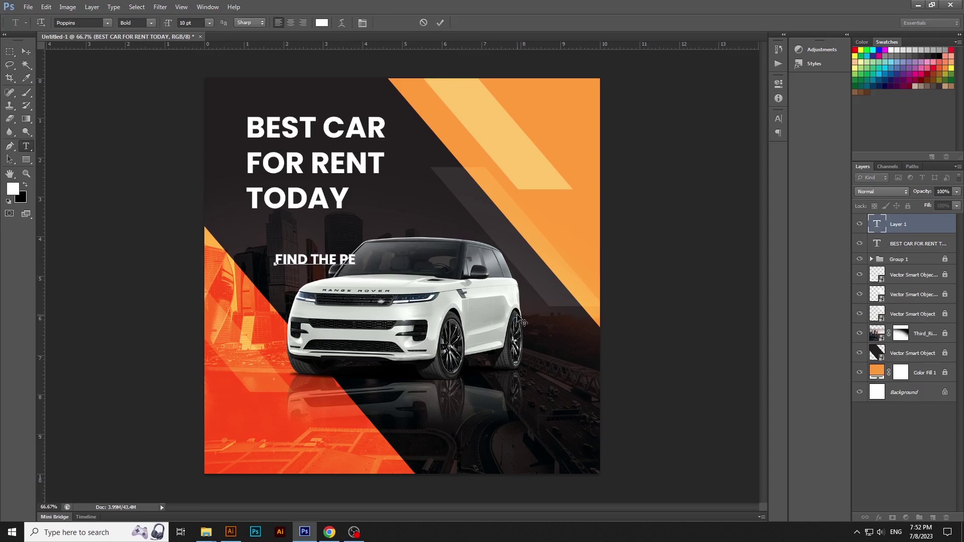
pyautogui.write('RFECT C')
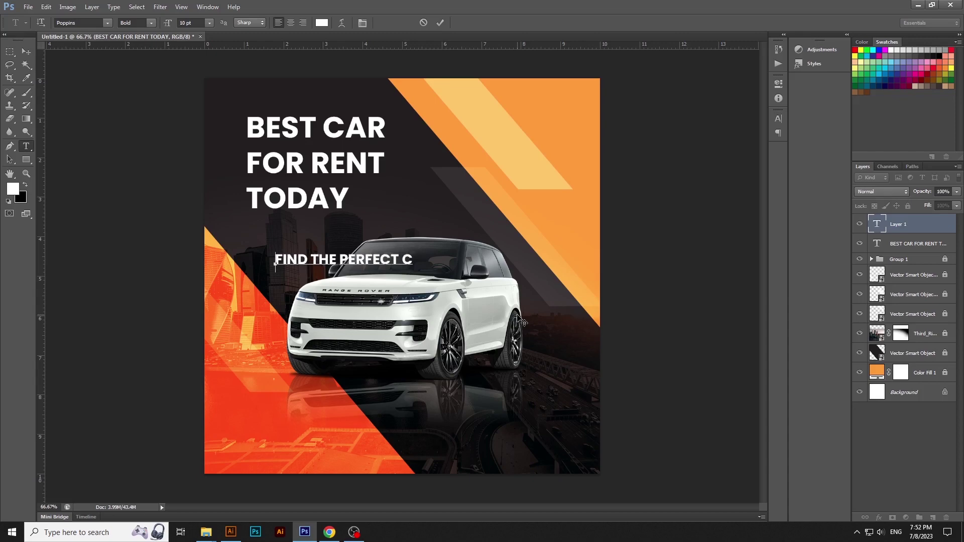
pyautogui.write('AR FOR YOU')
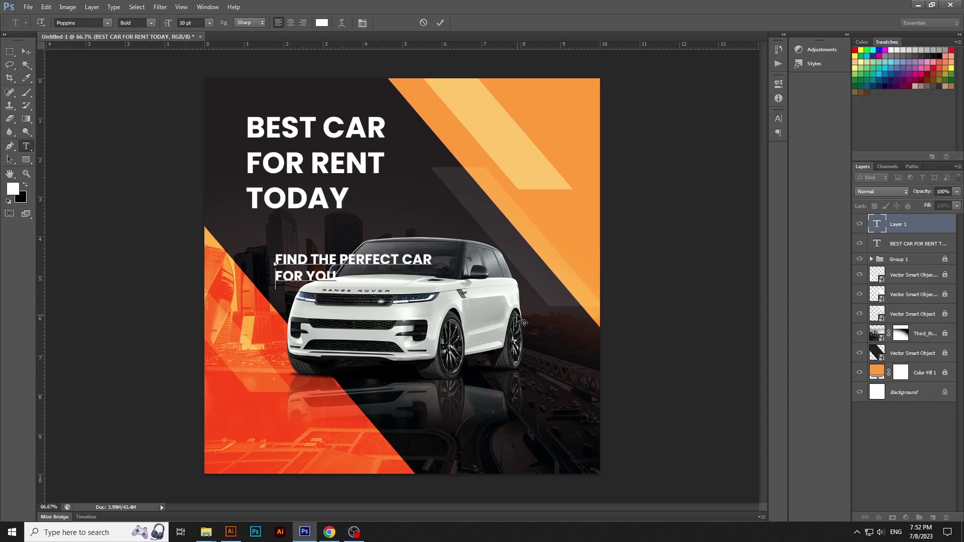
pyautogui.write(' TODAY')
# Step: Change the font style of the whole tagline to Medium
pyautogui.hotkey('ctrl', 'a')
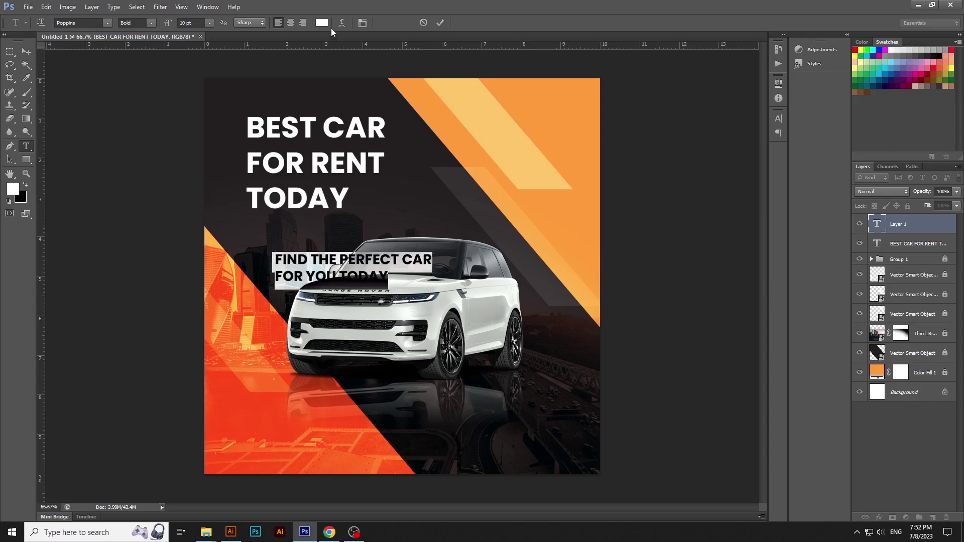
pyautogui.click(150, 23)
pyautogui.click(146, 100)
pyautogui.click(26, 51)
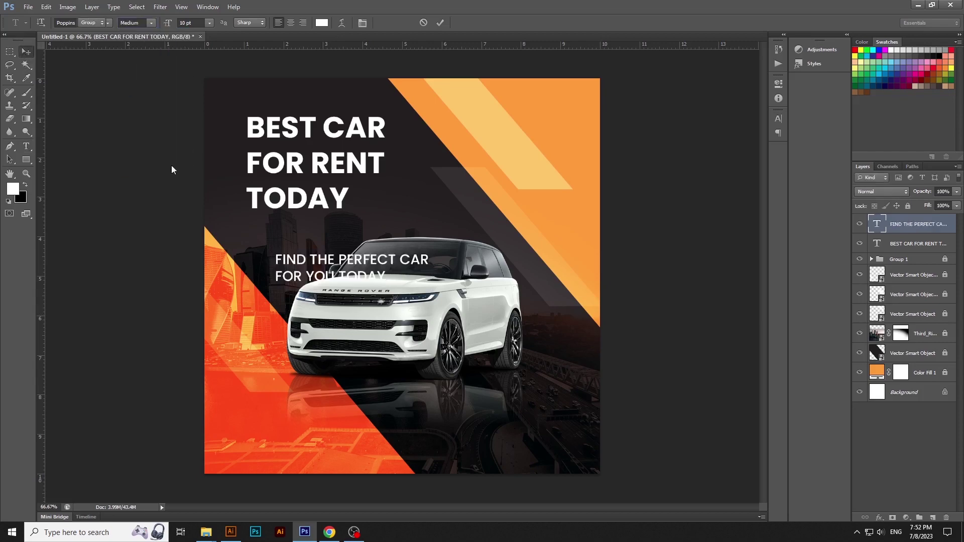
# Step: Scale the tagline down to about 6.75 pt and place it directly under TODAY
pyautogui.hotkey('ctrl', 't')
pyautogui.moveTo(431, 287); pyautogui.dragTo(338, 238)
pyautogui.press('Return')
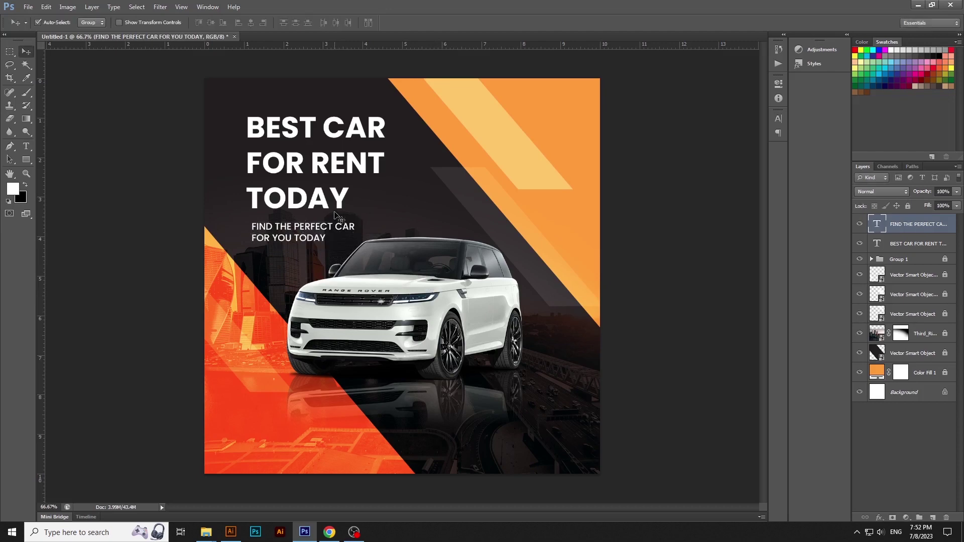
# Step: Align the left edges of the tagline and headline, and move both slightly up and to the left
pyautogui.keyDown('shift'); pyautogui.click(340, 204); pyautogui.keyUp('shift')
pyautogui.click(238, 23)
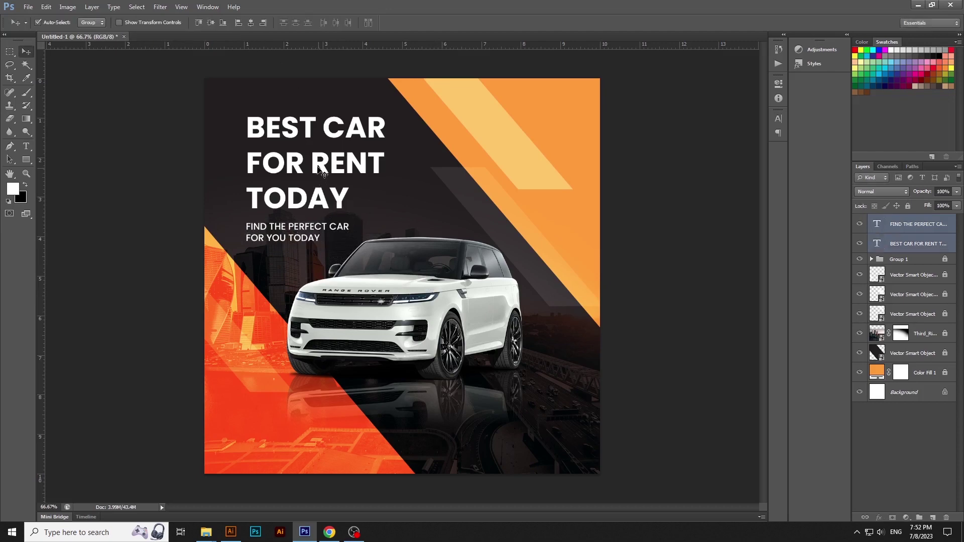
pyautogui.moveTo(324, 173); pyautogui.dragTo(319, 169)
pyautogui.click(422, 185)
# Step: Tighten the headline's line spacing by setting its leading to 21 pt
pyautogui.press('t')
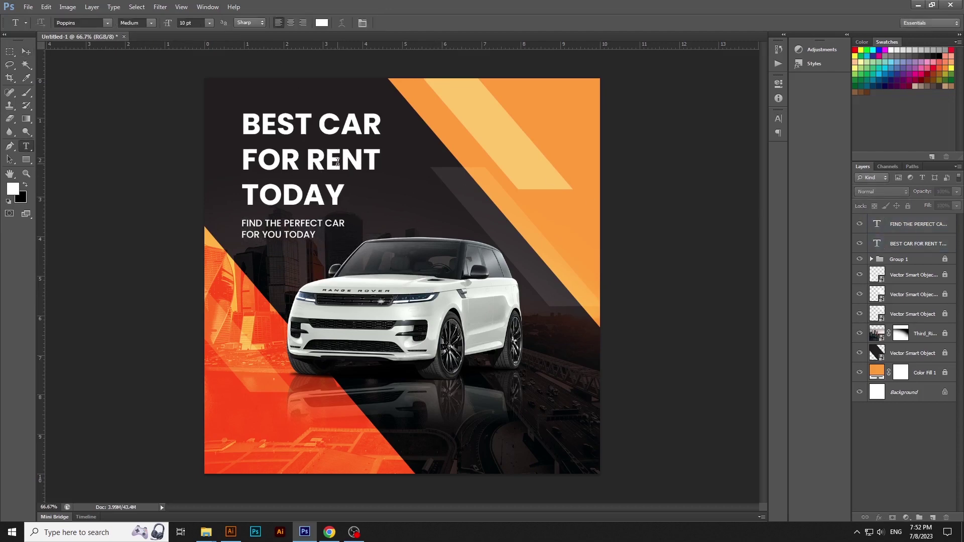
pyautogui.doubleClick(876, 243)
pyautogui.click(778, 119)
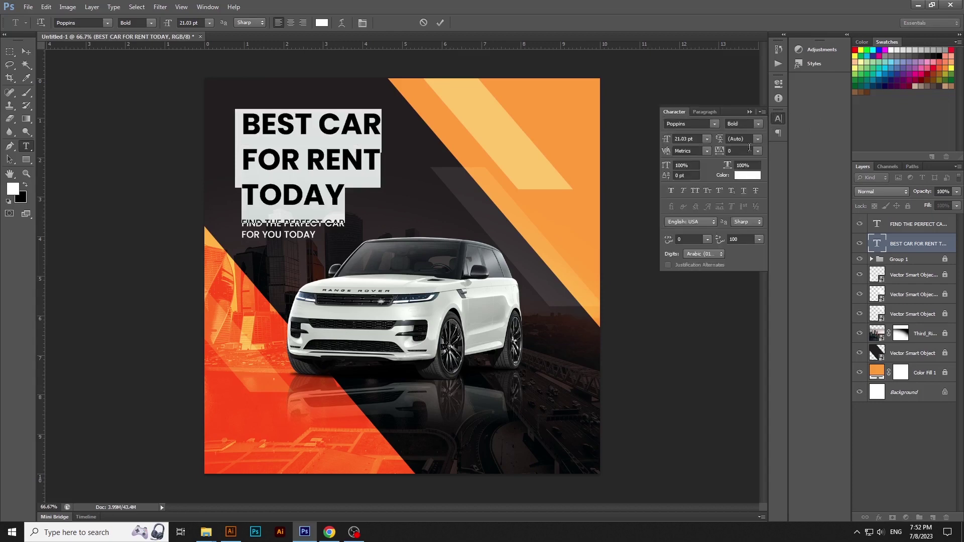
pyautogui.click(745, 136)
pyautogui.scroll(-12, 744, 136)
pyautogui.scroll(6, 745, 136)
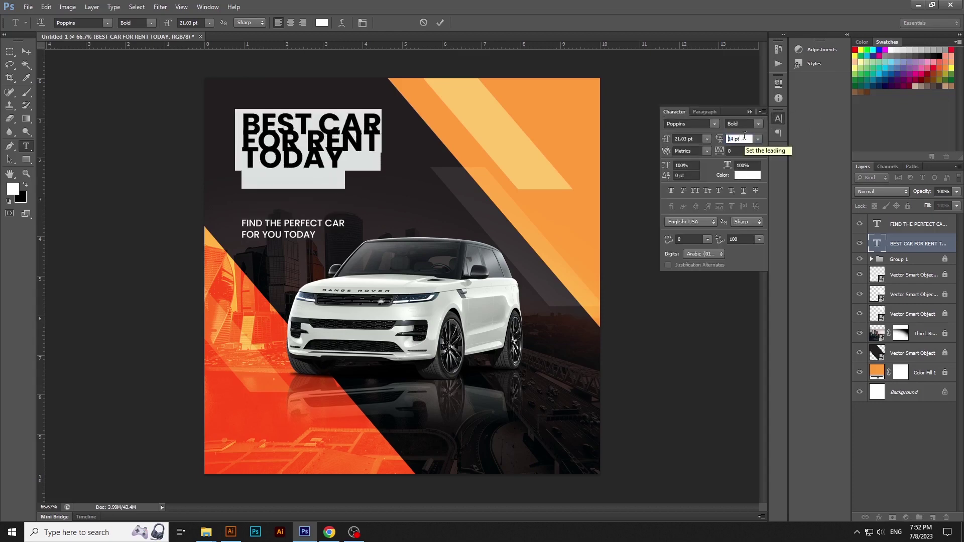
pyautogui.scroll(3, 745, 136)
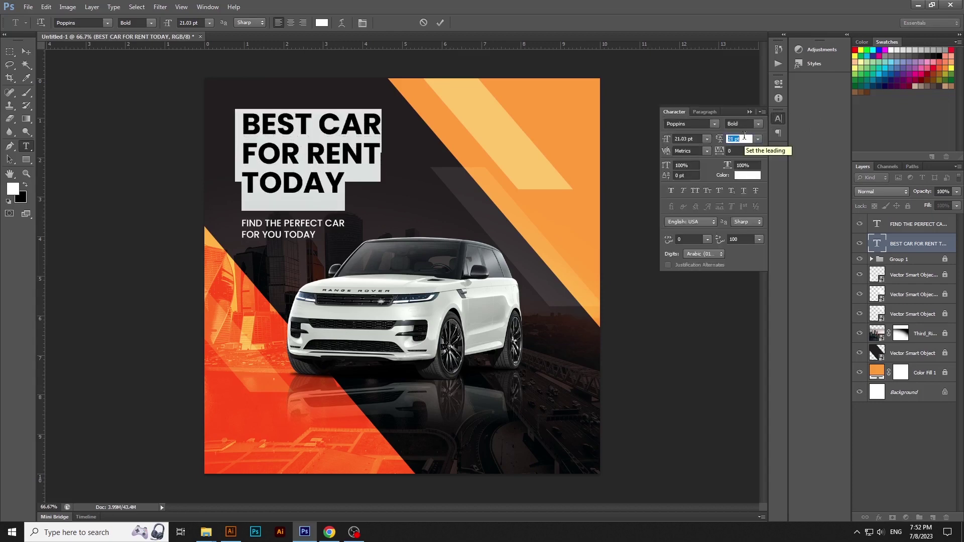
pyautogui.click(28, 52)
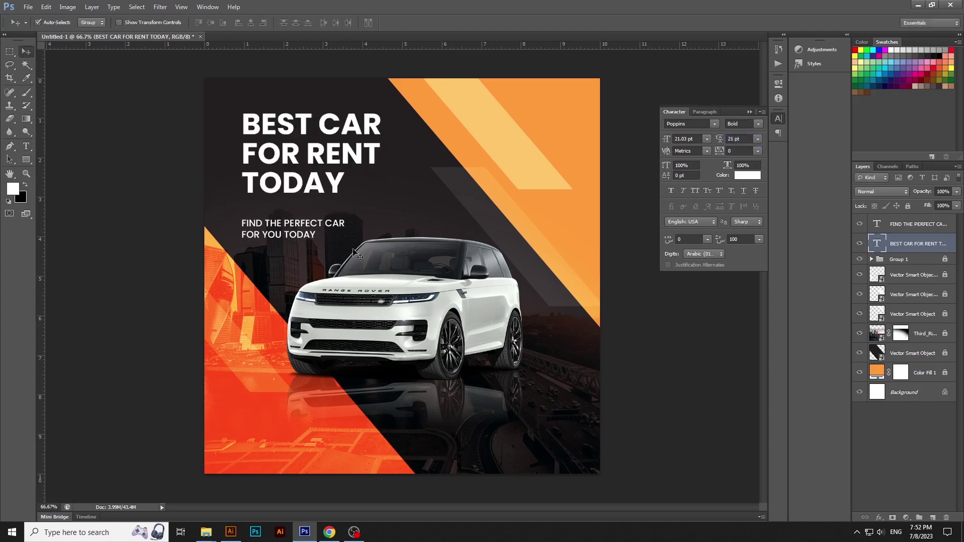
# Step: Move the tagline up close beneath the headline, and nudge both texts down together toward the car
pyautogui.moveTo(296, 233); pyautogui.dragTo(296, 219)
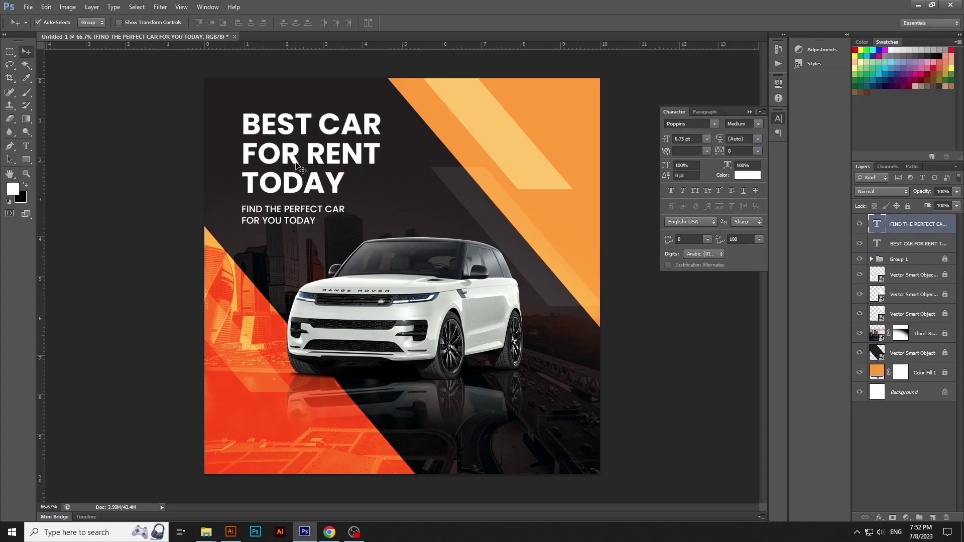
pyautogui.keyDown('shift'); pyautogui.click(300, 172); pyautogui.keyUp('shift')
pyautogui.press('Down')
pyautogui.press('Down')
pyautogui.press('Down')
pyautogui.press('Down')
pyautogui.press('Down')
pyautogui.press('Down')
pyautogui.press('Down')
pyautogui.press('Down')
pyautogui.press('Down')
pyautogui.press('Down')
pyautogui.press('Down')
pyautogui.press('Down')
pyautogui.press('Down')
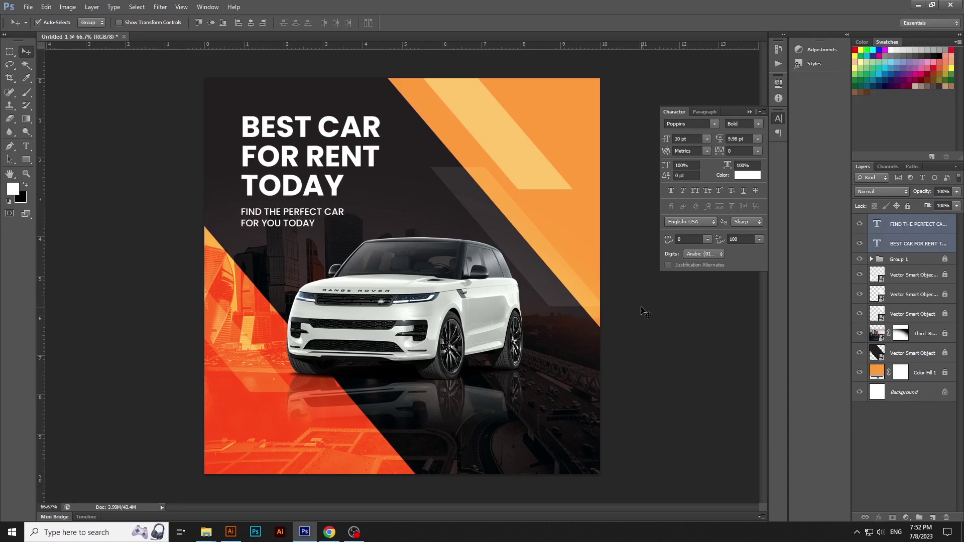
pyautogui.press('Down')
pyautogui.press('Down')
pyautogui.press('Down')
pyautogui.press('Down')
pyautogui.press('Down')
pyautogui.press('Down')
pyautogui.press('Down')
pyautogui.press('Down')
pyautogui.press('Down')
pyautogui.press('Down')
pyautogui.press('Down')
pyautogui.press('Down')
pyautogui.press('Down')
pyautogui.press('Down')
pyautogui.press('Down')
pyautogui.press('Down')
pyautogui.press('Down')
pyautogui.press('Down')
pyautogui.press('Down')
pyautogui.press('Down')
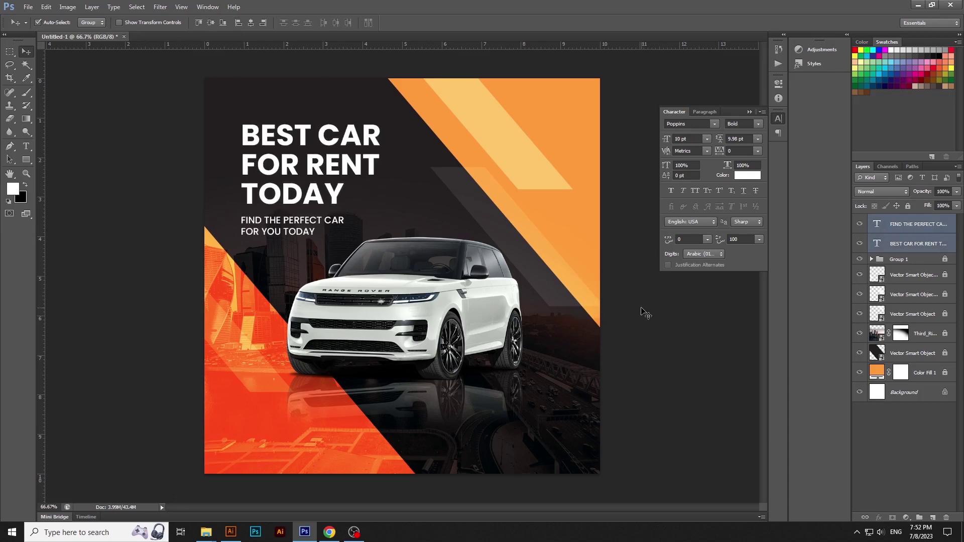
pyautogui.press('Down')
pyautogui.press('Down')
pyautogui.press('Down')
pyautogui.click(651, 319)
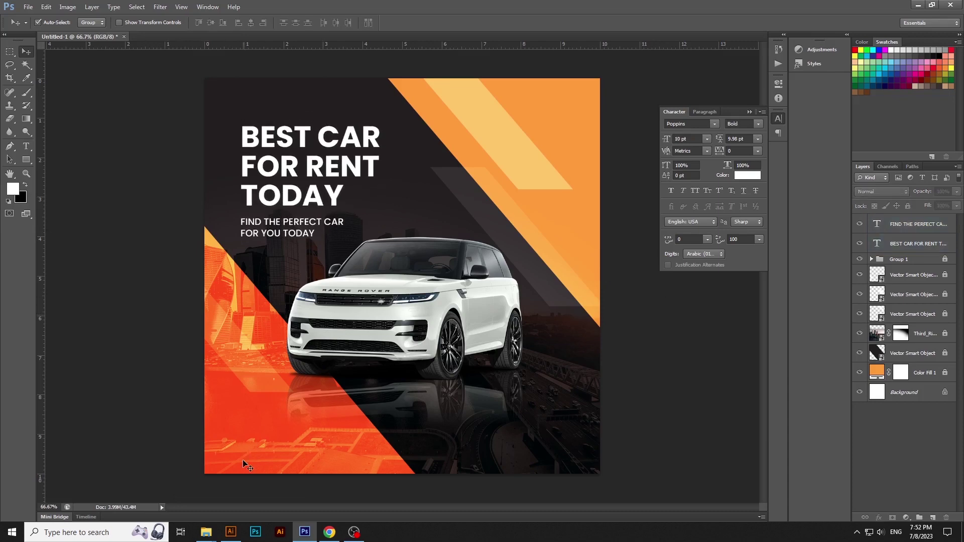
# Step: Switch to Illustrator and draw a rectangle about 30.24 by 17.77 mm in the empty area beside the outlined speech bubble
pyautogui.click(230, 532)
pyautogui.click(633, 383)
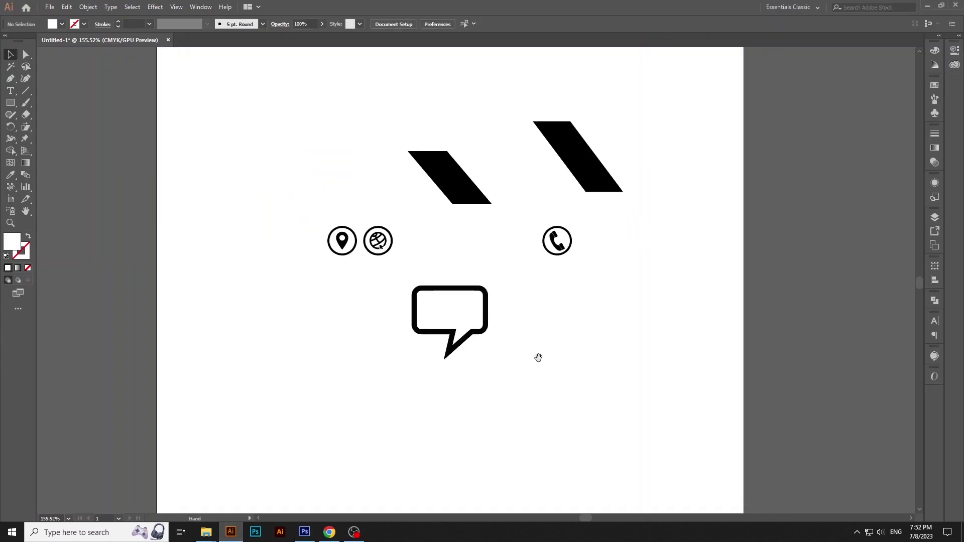
pyautogui.press('m')
pyautogui.moveTo(542, 341)
pyautogui.mouseDown()
pyautogui.moveTo(577, 377)
pyautogui.moveTo(627, 390)
pyautogui.mouseUp()
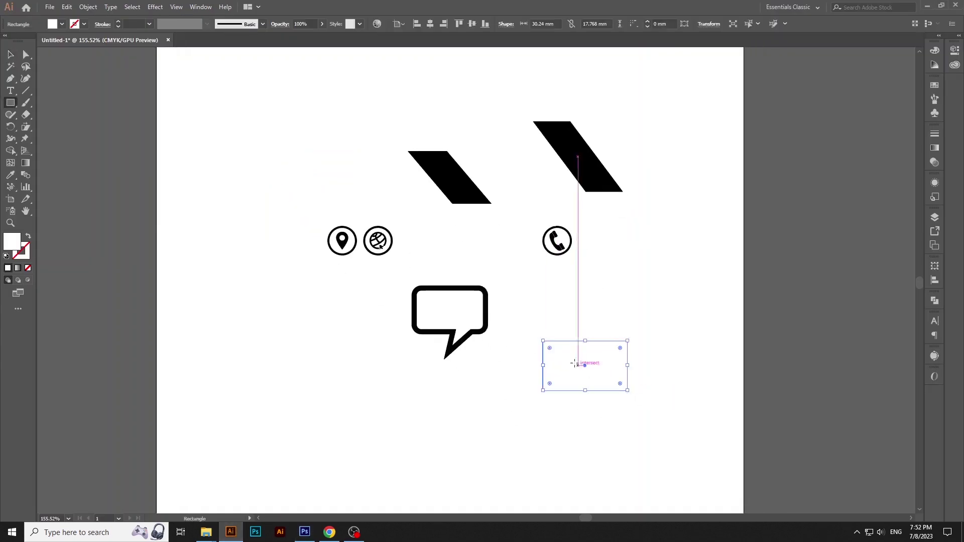
# Step: Fill the rectangle with solid grey and round all its corners to about 4.44 mm
pyautogui.press('a')
pyautogui.press(',')
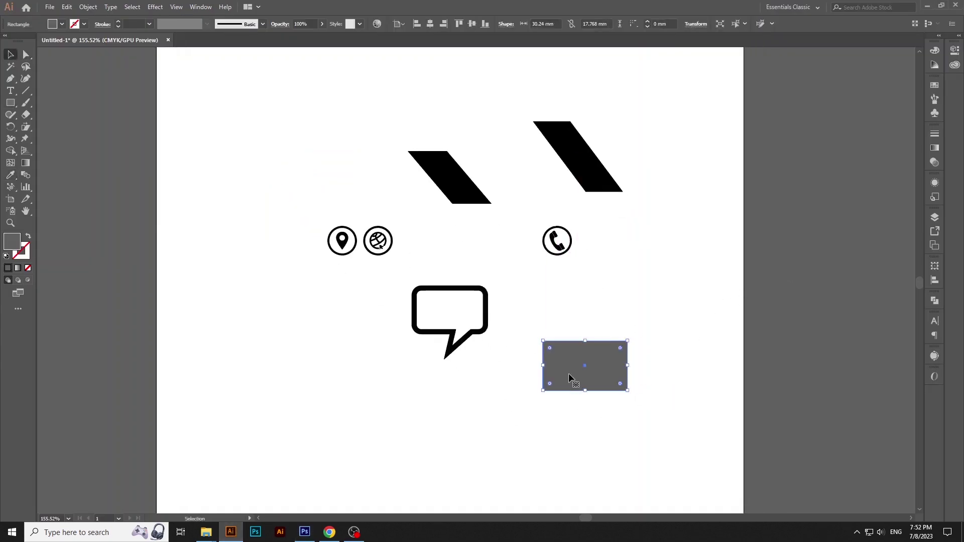
pyautogui.moveTo(549, 348); pyautogui.dragTo(559, 353)
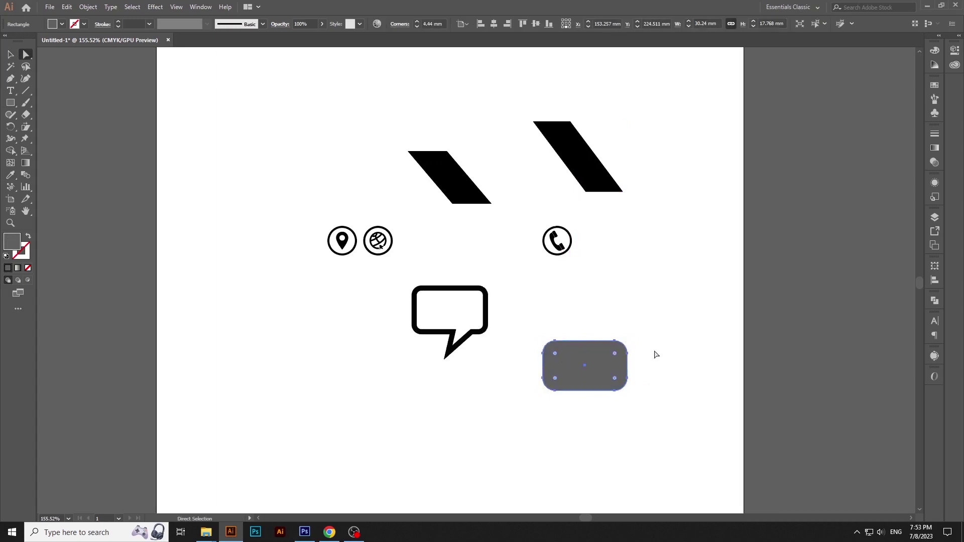
pyautogui.press('v')
pyautogui.click(657, 354)
# Step: Draw a closed triangular tail with the Pen tool, overlapping the rounded rectangle's lower edge and pointing down
pyautogui.press('p')
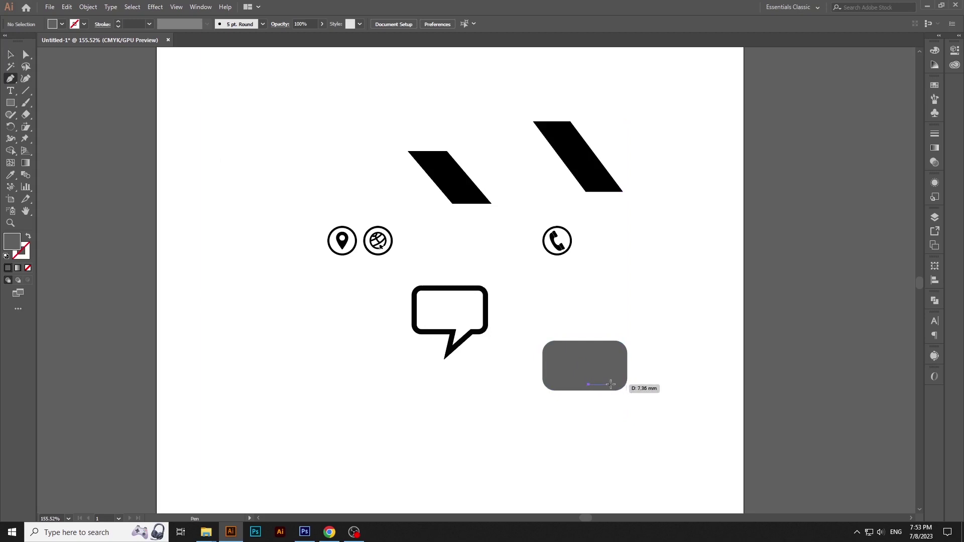
pyautogui.click(613, 384)
pyautogui.click(581, 415)
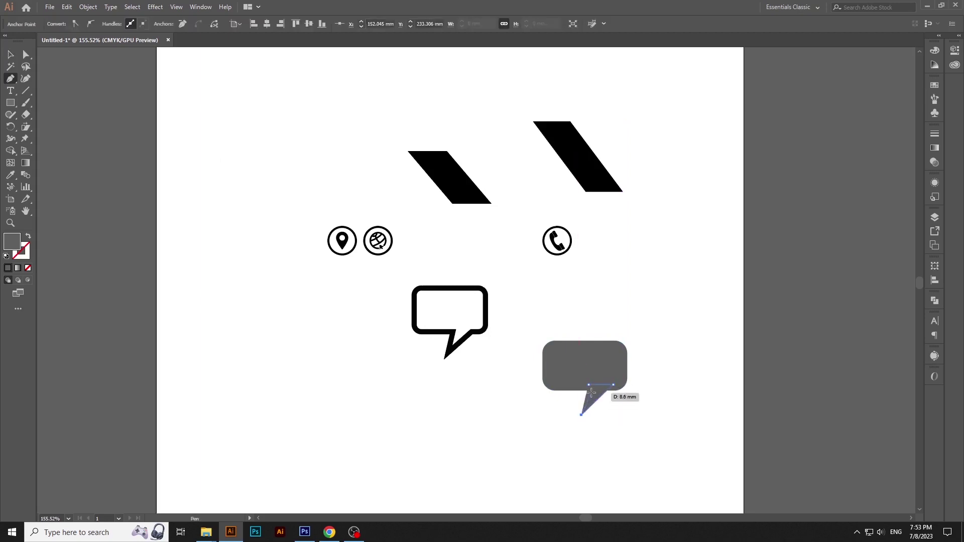
pyautogui.click(589, 385)
# Step: Select the rounded rectangle and its tail, and unite them into one speech bubble shape
pyautogui.press('v')
pyautogui.moveTo(666, 326); pyautogui.dragTo(547, 420)
pyautogui.click(935, 302)
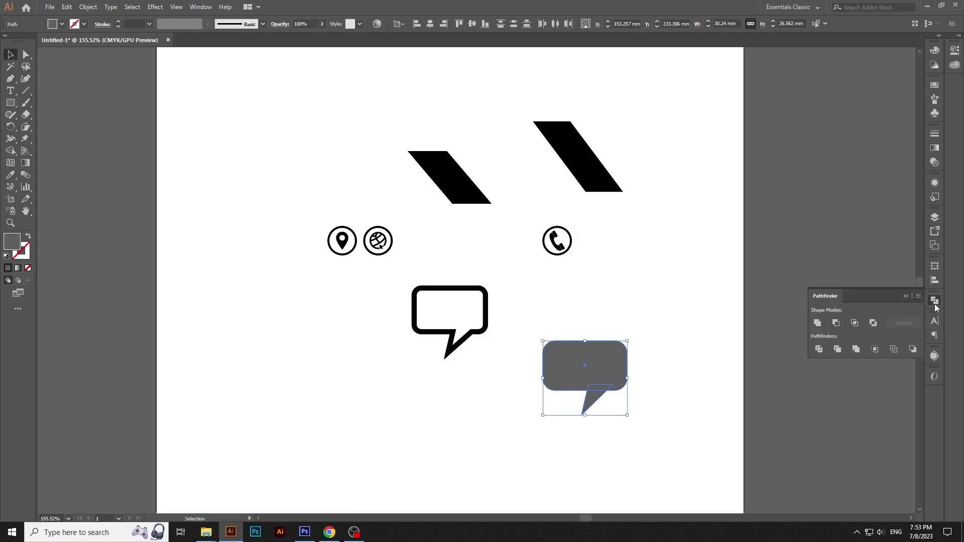
pyautogui.click(817, 322)
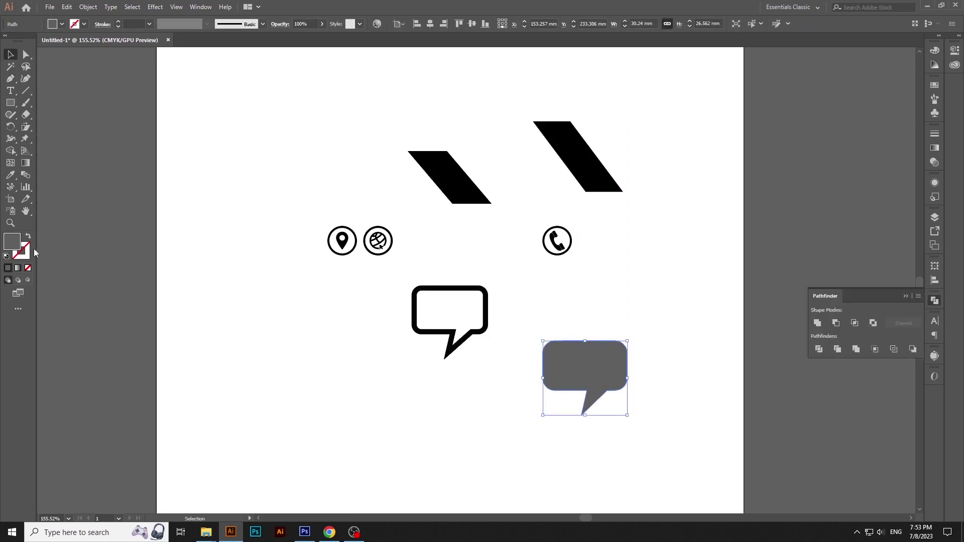
# Step: Give the united speech bubble a black stroke and remove its fill
pyautogui.click(84, 24)
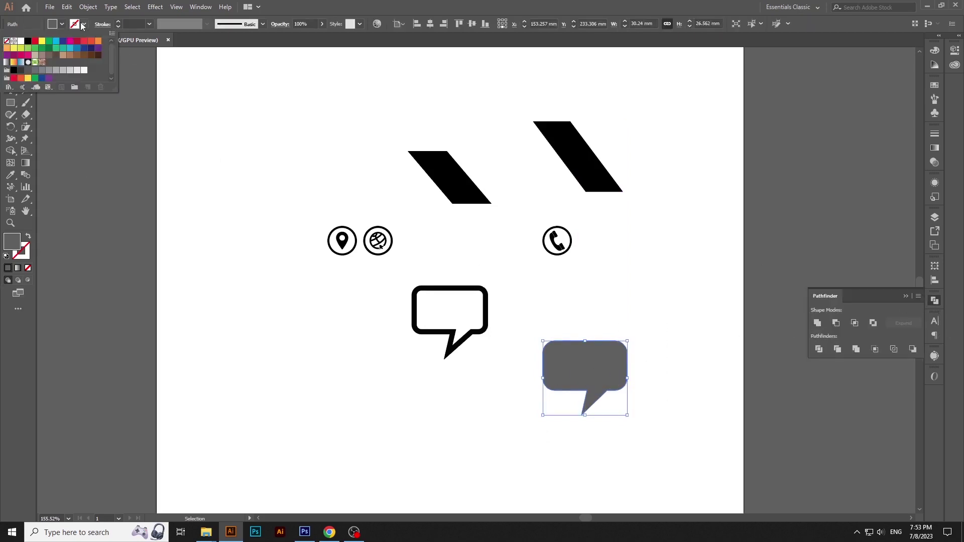
pyautogui.click(28, 41)
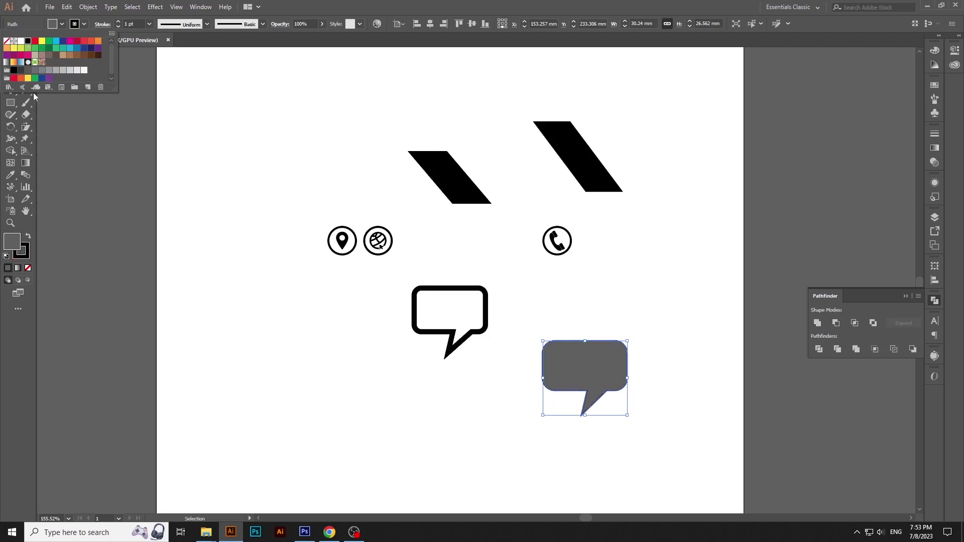
pyautogui.click(27, 268)
pyautogui.click(623, 277)
pyautogui.moveTo(585, 310); pyautogui.dragTo(560, 342)
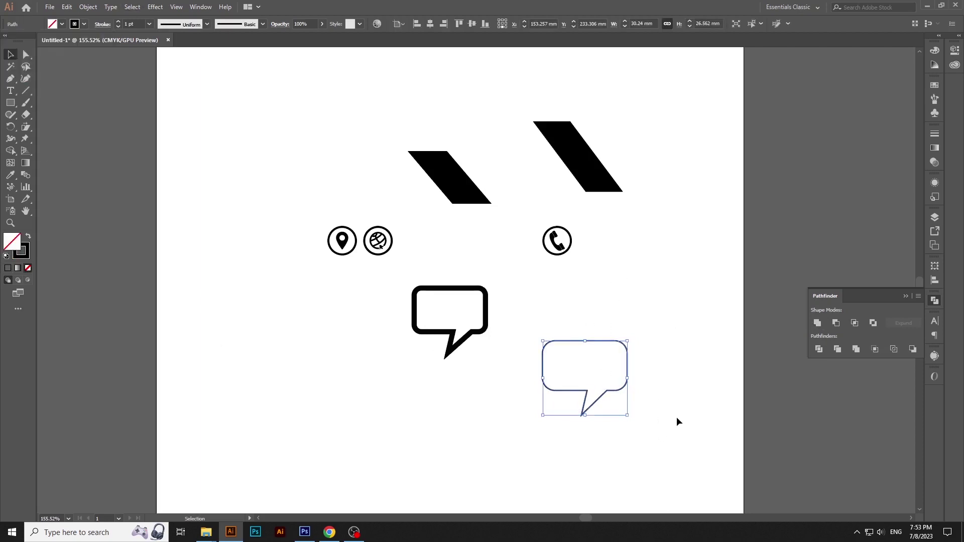
pyautogui.click(678, 422)
pyautogui.moveTo(680, 328); pyautogui.dragTo(581, 421)
# Step: Set the speech bubble's stroke weight to 3 pt and copy the bubble
pyautogui.click(137, 23)
pyautogui.write('3')
pyautogui.press('Return')
pyautogui.click(67, 7)
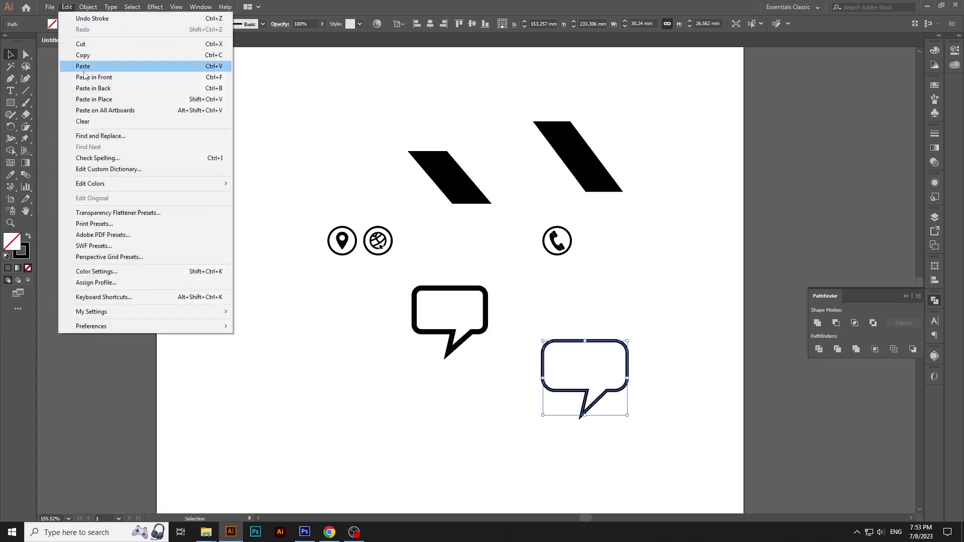
pyautogui.click(75, 55)
pyautogui.click(528, 296)
pyautogui.moveTo(607, 391); pyautogui.dragTo(608, 392)
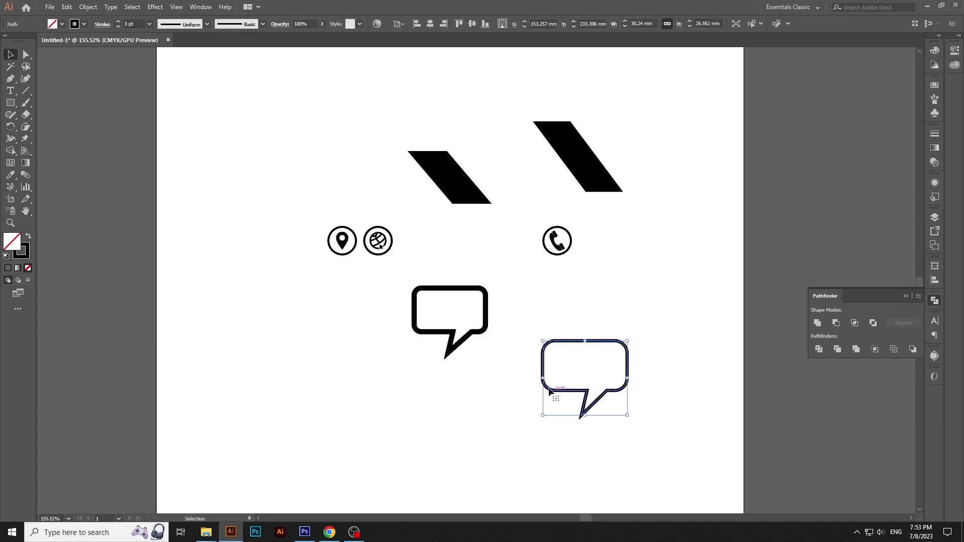
# Step: Set the speech bubble's stroke weight to 4.5 pt
pyautogui.click(126, 28)
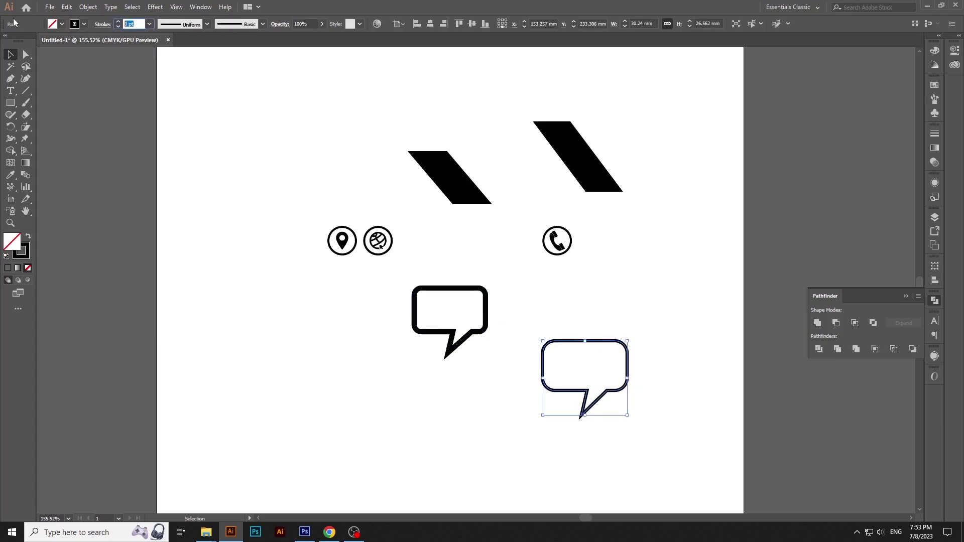
pyautogui.write('4.5')
pyautogui.press('Return')
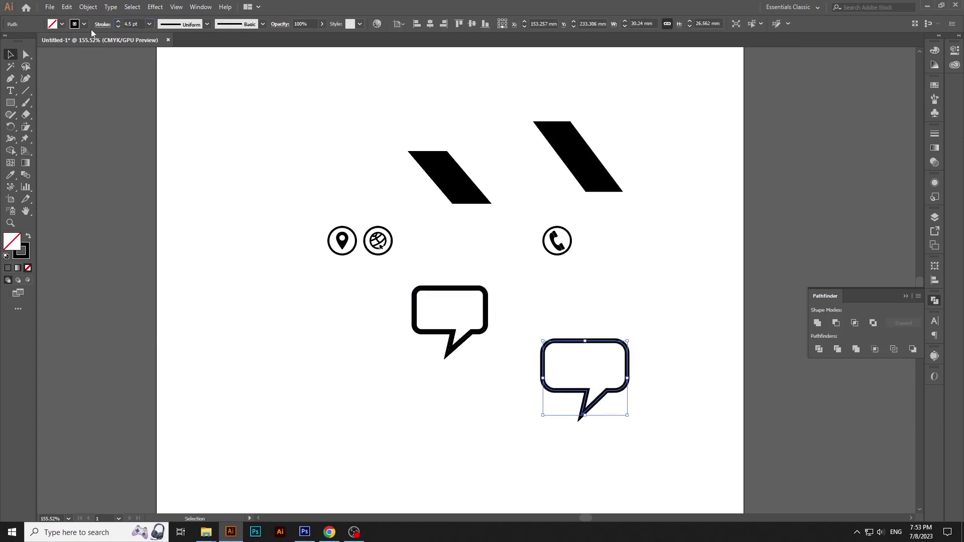
# Step: Copy the speech bubble, switch to Photoshop, paste it into the poster, and undo the paste
pyautogui.click(67, 7)
pyautogui.click(82, 55)
pyautogui.click(304, 532)
pyautogui.click(46, 7)
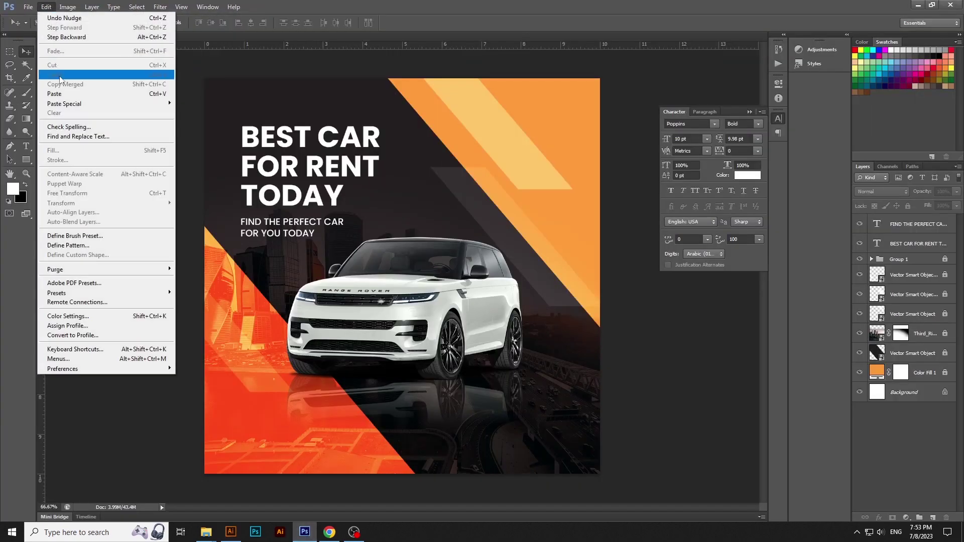
pyautogui.click(61, 93)
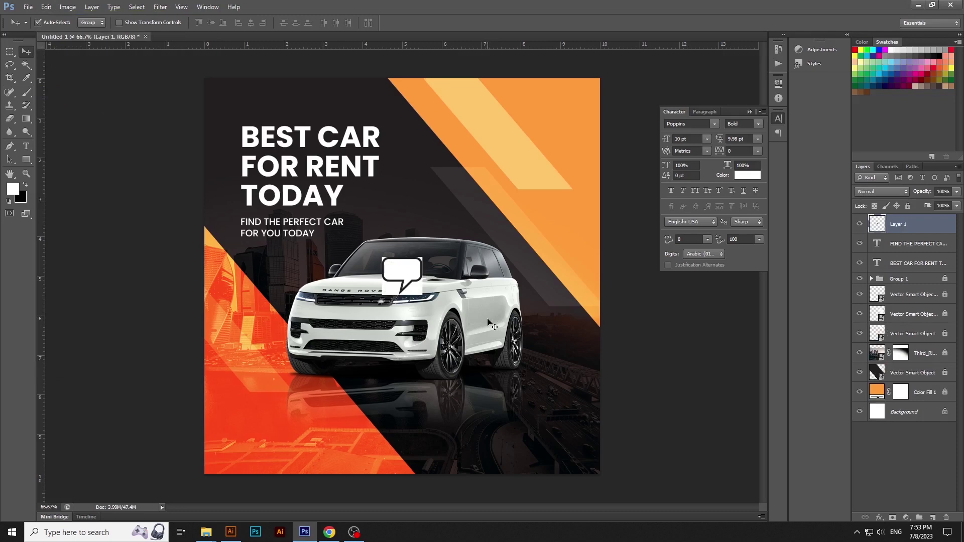
pyautogui.hotkey('ctrl', 'z')
# Step: Switch to Illustrator and move the new speech bubble off the artboard onto the grey pasteboard beside it
pyautogui.click(240, 531)
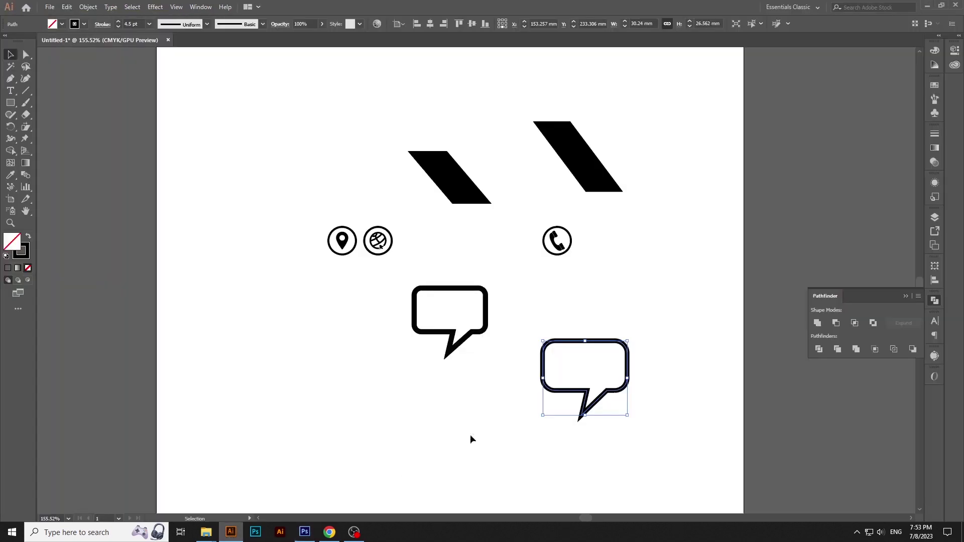
pyautogui.moveTo(616, 389); pyautogui.dragTo(126, 349)
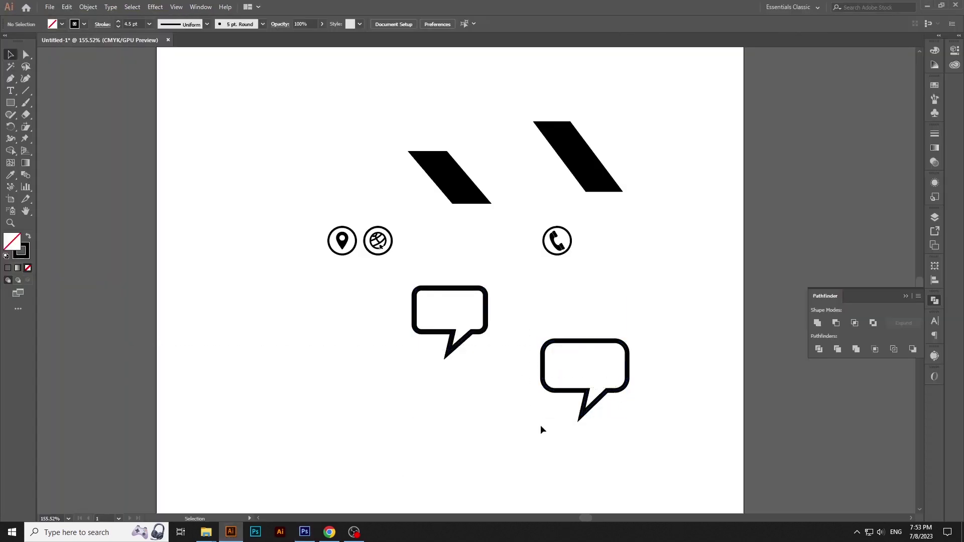
pyautogui.moveTo(570, 394); pyautogui.dragTo(75, 332)
pyautogui.moveTo(138, 362); pyautogui.dragTo(289, 362)
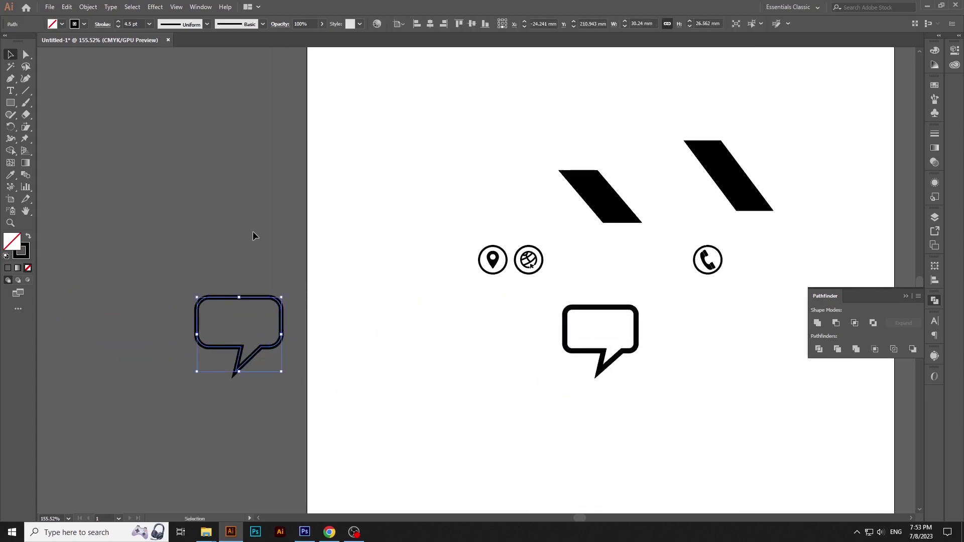
# Step: Copy the speech bubble, switch to Photoshop, and paste it into the poster as a smart object
pyautogui.click(66, 7)
pyautogui.click(82, 55)
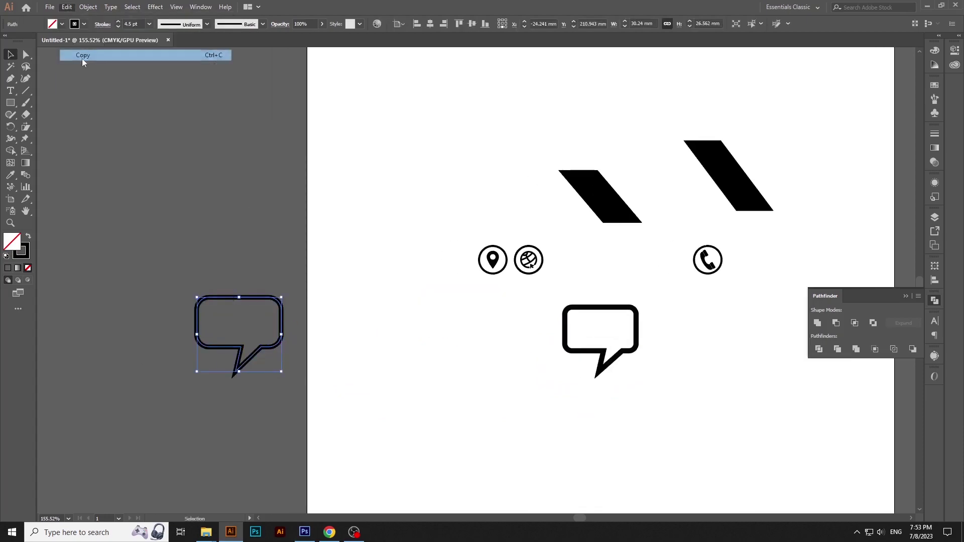
pyautogui.hotkey('alt', 'Tab')
pyautogui.click(46, 7)
pyautogui.click(69, 94)
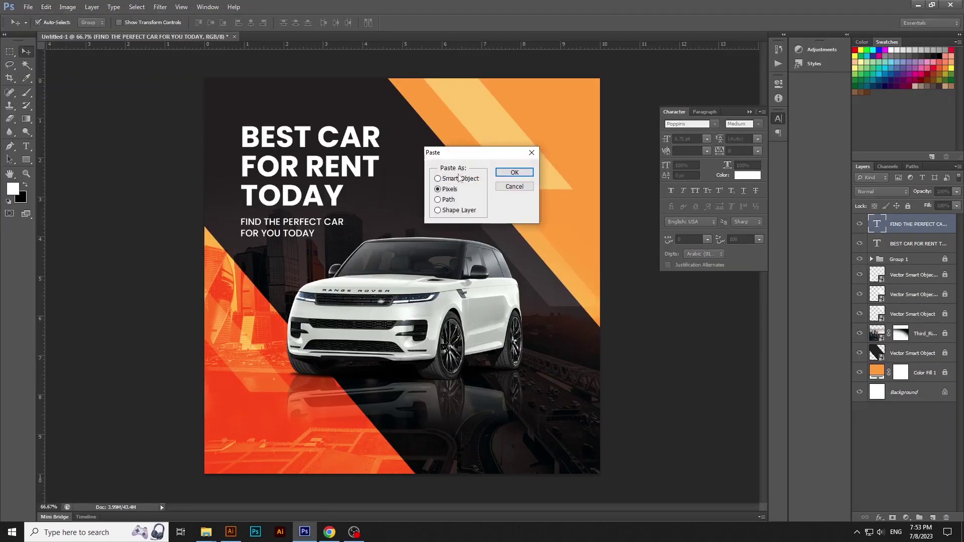
pyautogui.doubleClick(456, 180)
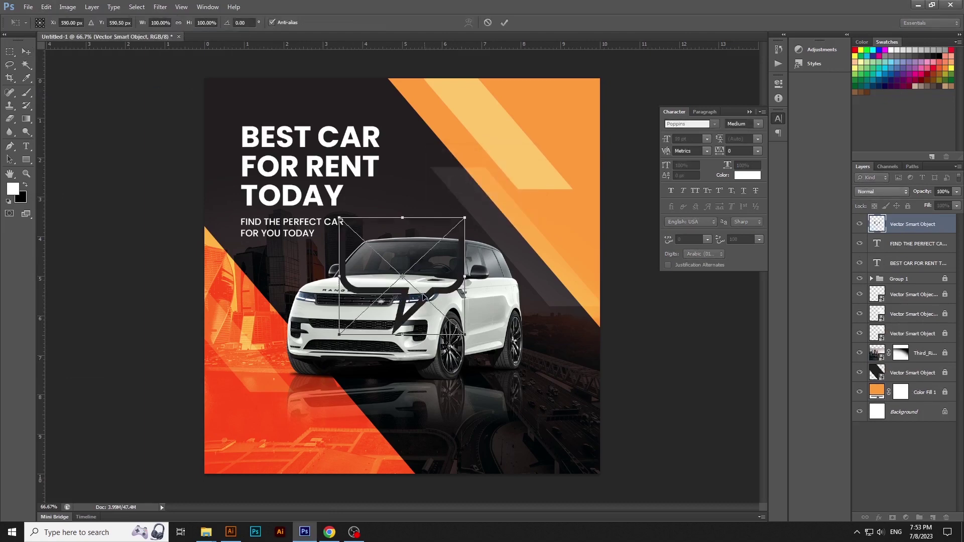
# Step: Scale the speech bubble down and place it over the orange area beside the headline
pyautogui.moveTo(347, 334); pyautogui.dragTo(516, 216)
pyautogui.moveTo(578, 196); pyautogui.dragTo(563, 202)
pyautogui.press('Return')
pyautogui.click(779, 118)
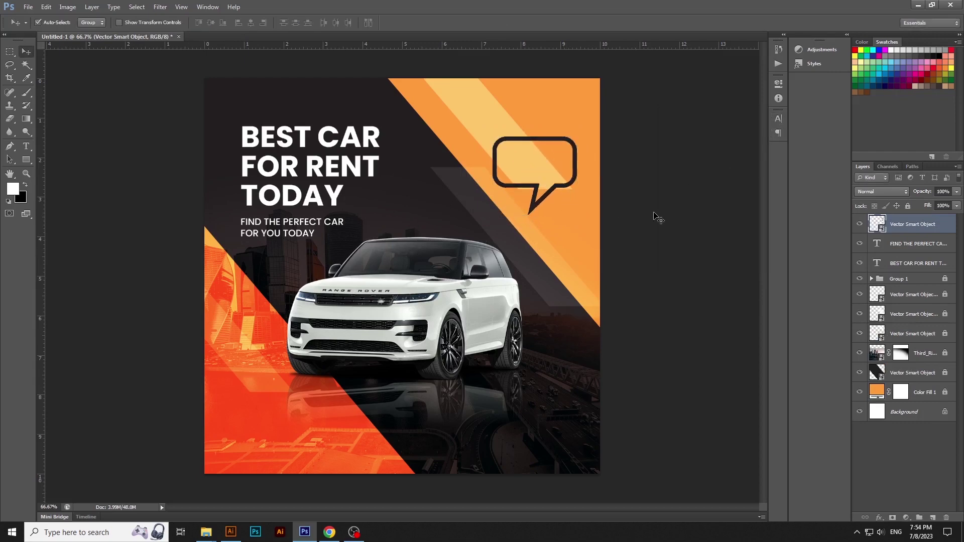
# Step: Add the text "30" between the headline and the speech bubble and set it in Poppins Bold
pyautogui.press('t')
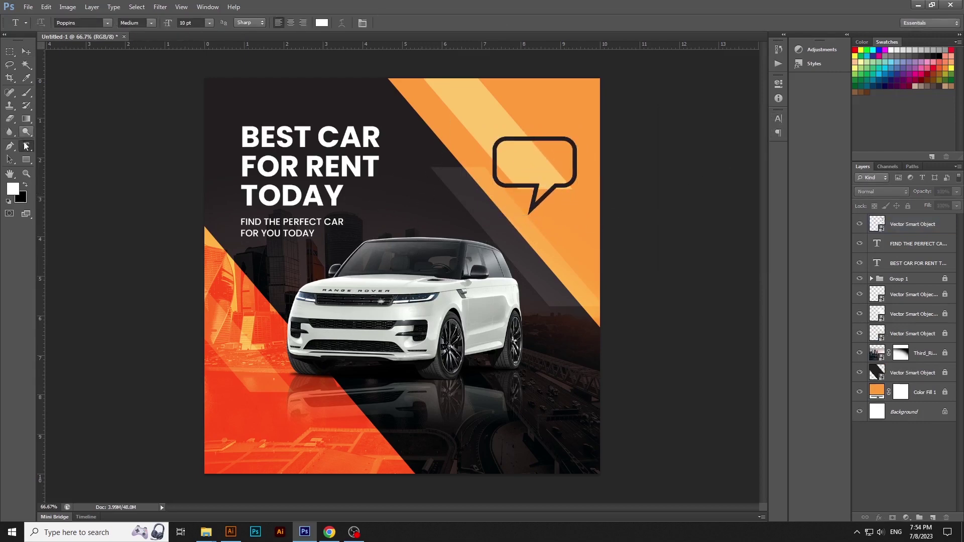
pyautogui.click(573, 184)
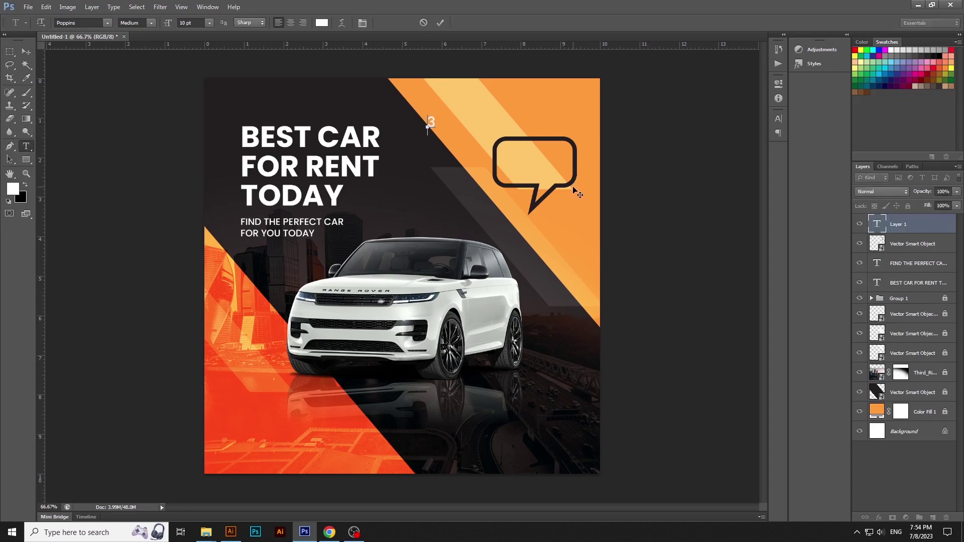
pyautogui.click(150, 22)
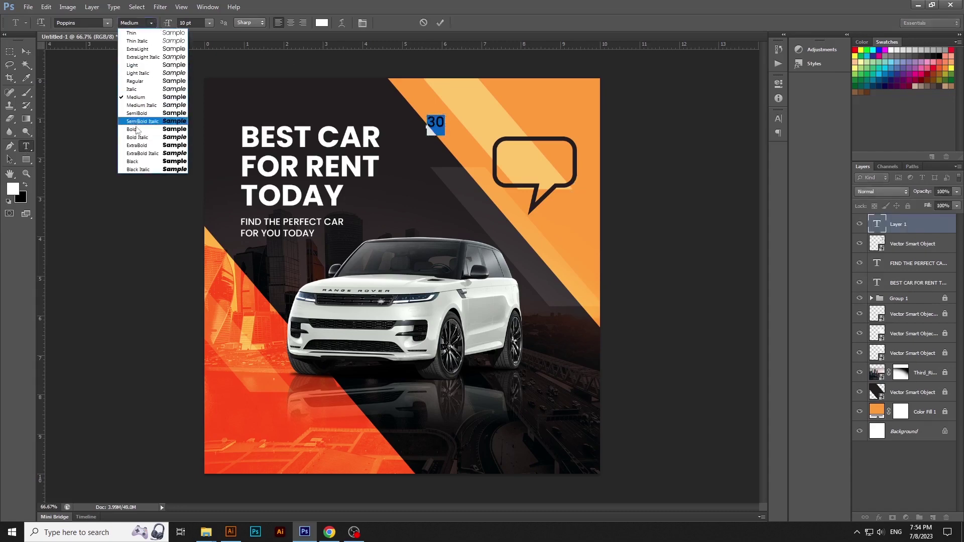
pyautogui.click(137, 134)
pyautogui.click(26, 52)
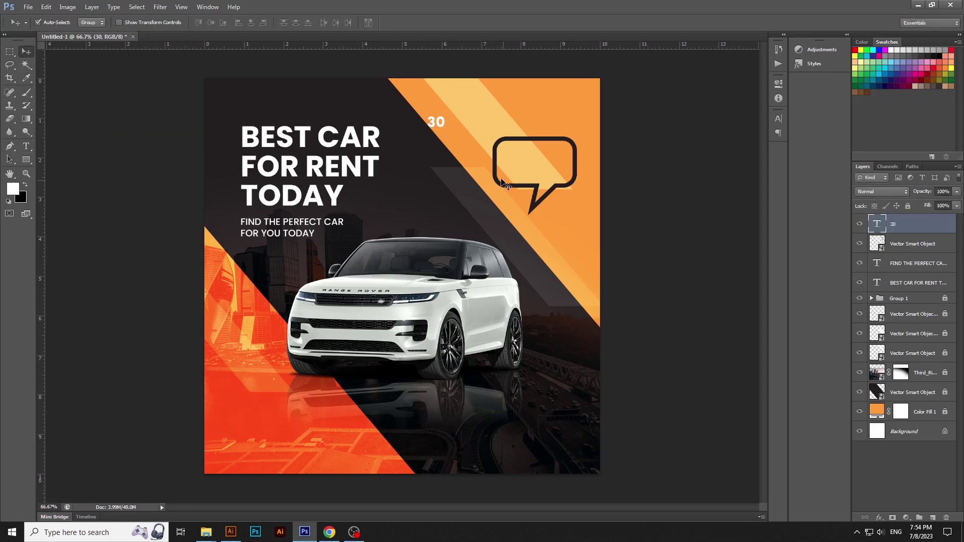
# Step: Scale the "30" text up proportionally to about 179%
pyautogui.hotkey('ctrl', 't')
pyautogui.moveTo(456, 140); pyautogui.dragTo(467, 153)
pyautogui.press('Return')
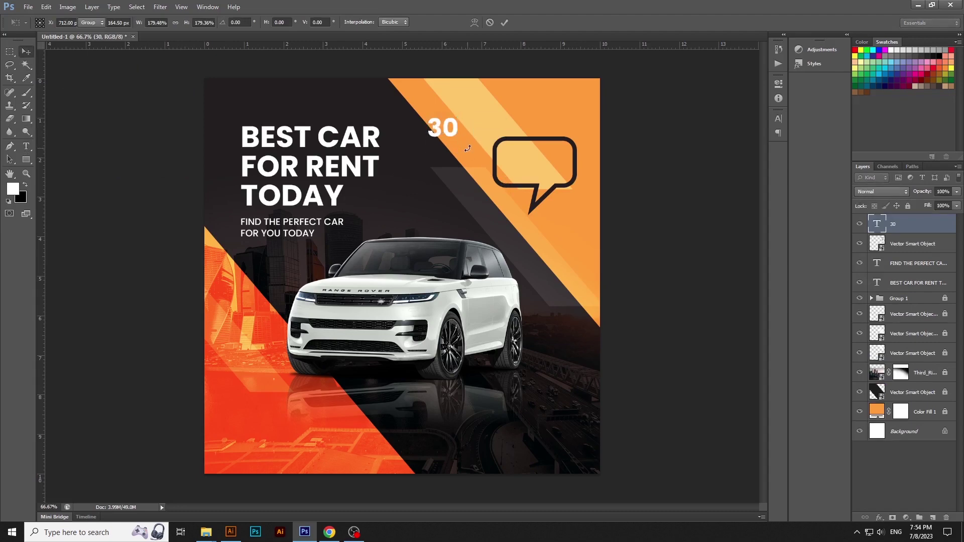
# Step: Recolour the "30" text black and move it inside the speech bubble
pyautogui.click(26, 146)
pyautogui.click(442, 129)
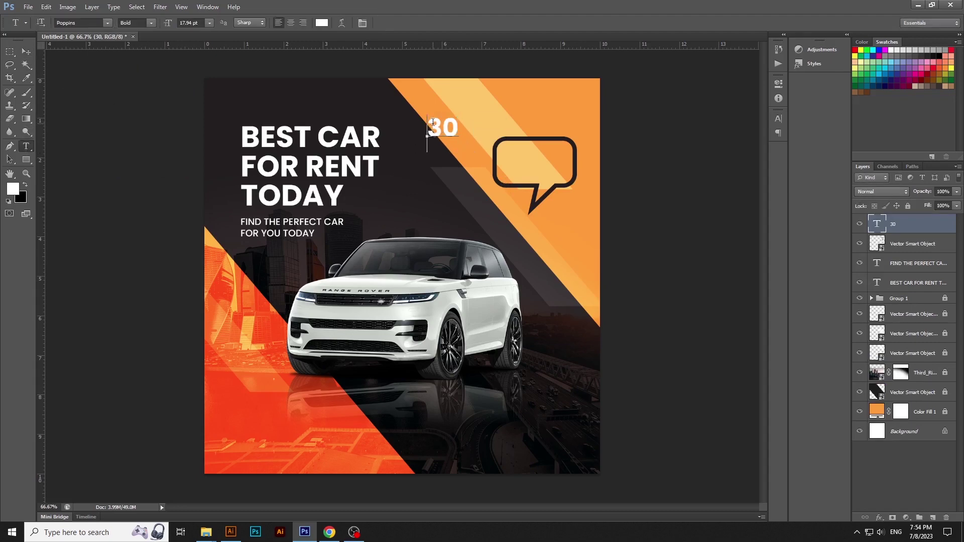
pyautogui.hotkey('ctrl', 'a')
pyautogui.click(321, 23)
pyautogui.click(707, 406)
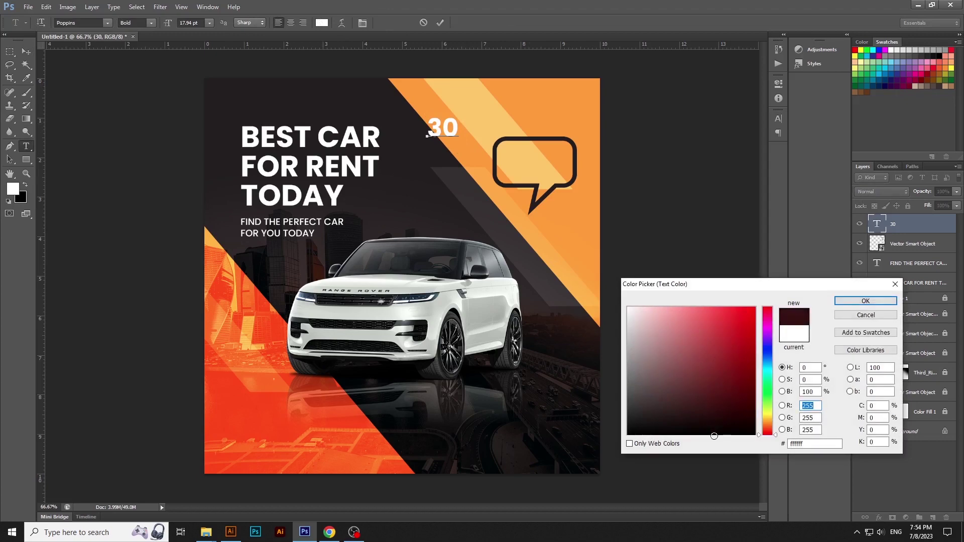
pyautogui.click(715, 442)
pyautogui.press('Return')
pyautogui.click(27, 51)
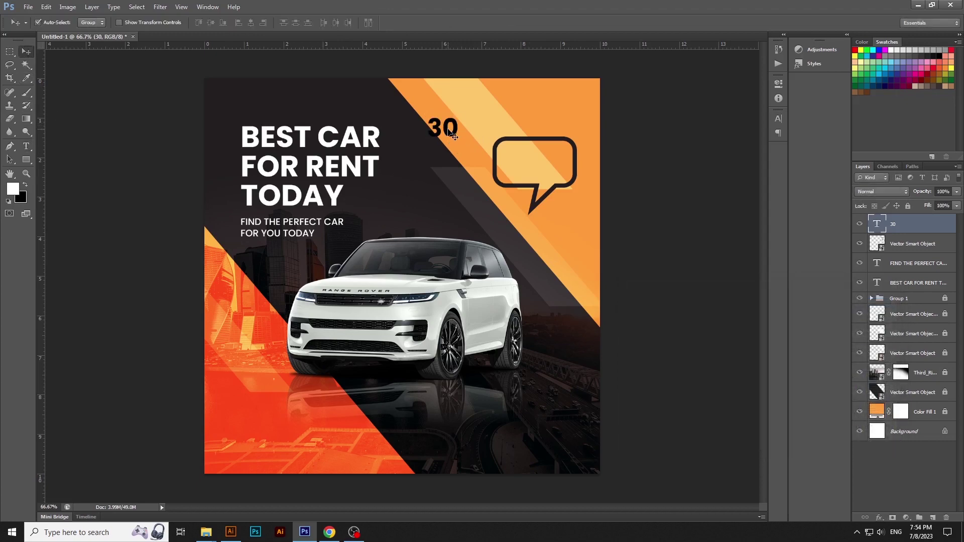
pyautogui.moveTo(463, 127); pyautogui.dragTo(543, 156)
# Step: Duplicate the "30" text layer, shift the copy sideways, and replace its text with "%"
pyautogui.rightClick(933, 221)
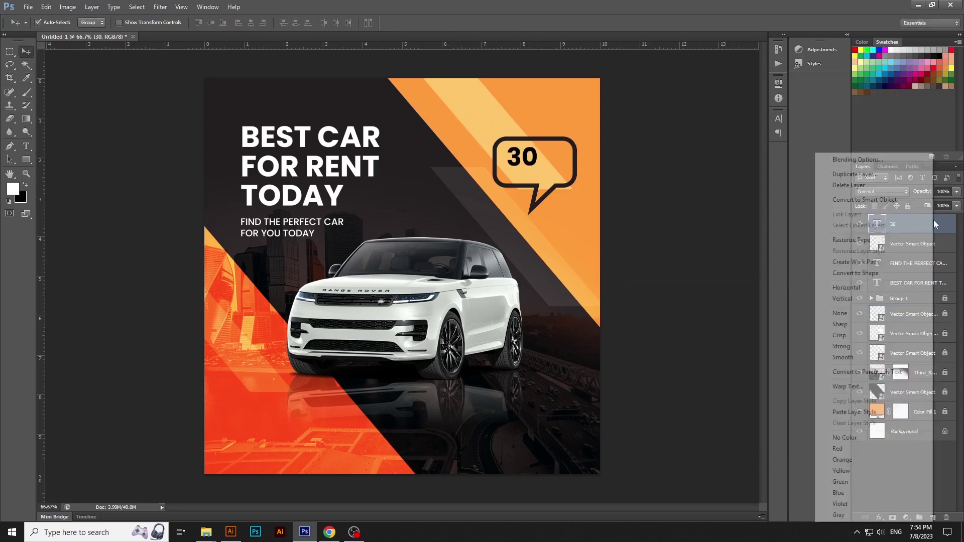
pyautogui.click(855, 175)
pyautogui.press('Return')
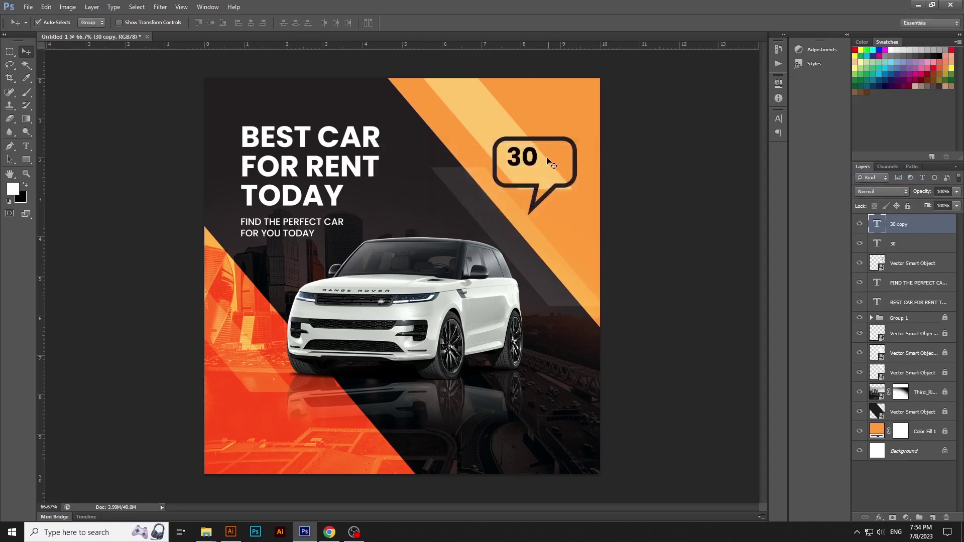
pyautogui.moveTo(543, 151); pyautogui.dragTo(562, 152)
pyautogui.press('t')
pyautogui.doubleClick(549, 155)
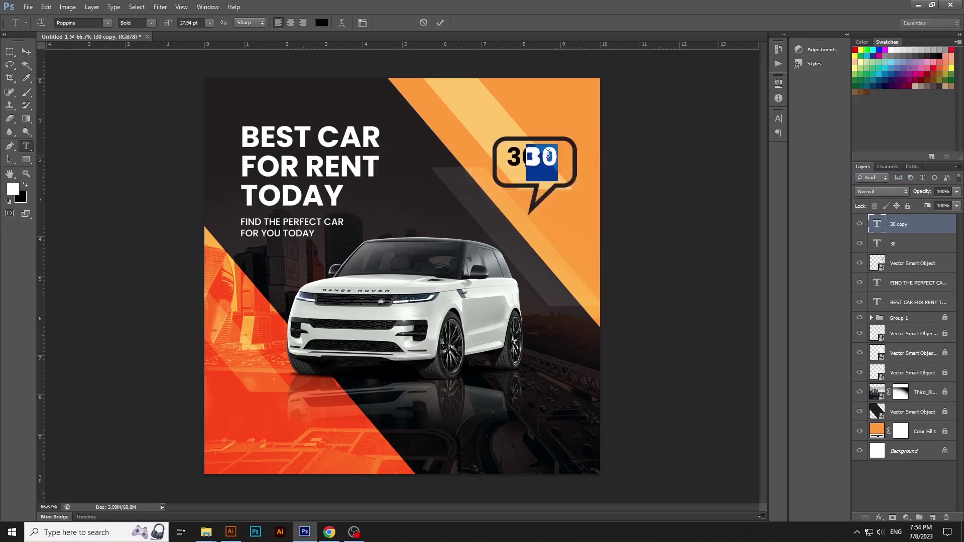
pyautogui.write('%')
pyautogui.click(26, 51)
# Step: Move the "%" clear of the "30" inside the bubble and scale it down to about 12 pt
pyautogui.scroll(2, 558, 146)
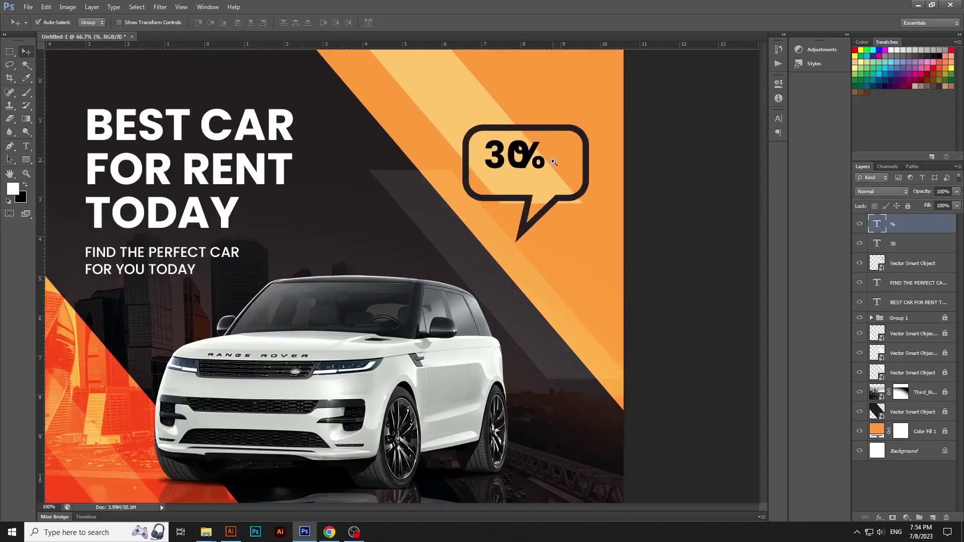
pyautogui.moveTo(545, 214); pyautogui.dragTo(582, 215)
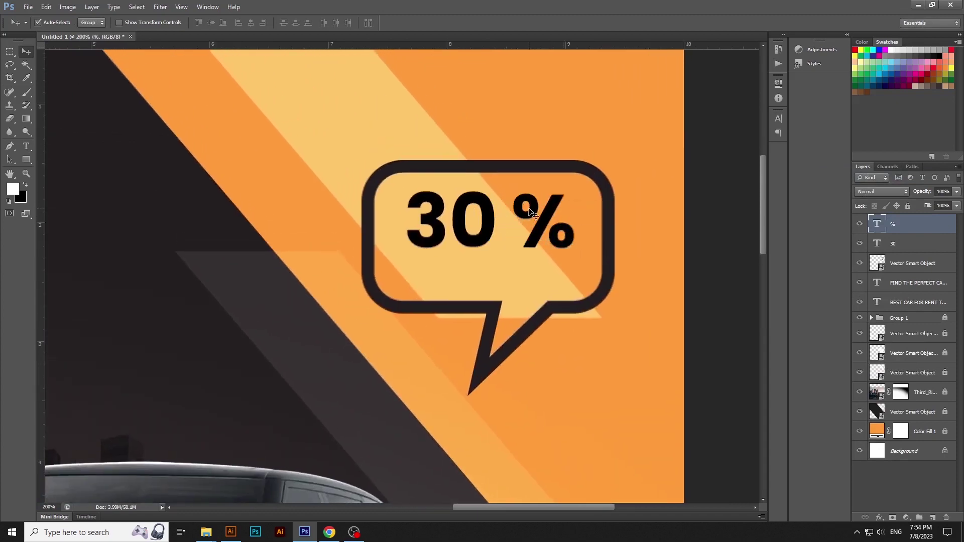
pyautogui.hotkey('ctrl', 't')
pyautogui.moveTo(514, 193); pyautogui.dragTo(535, 221)
pyautogui.press('Return')
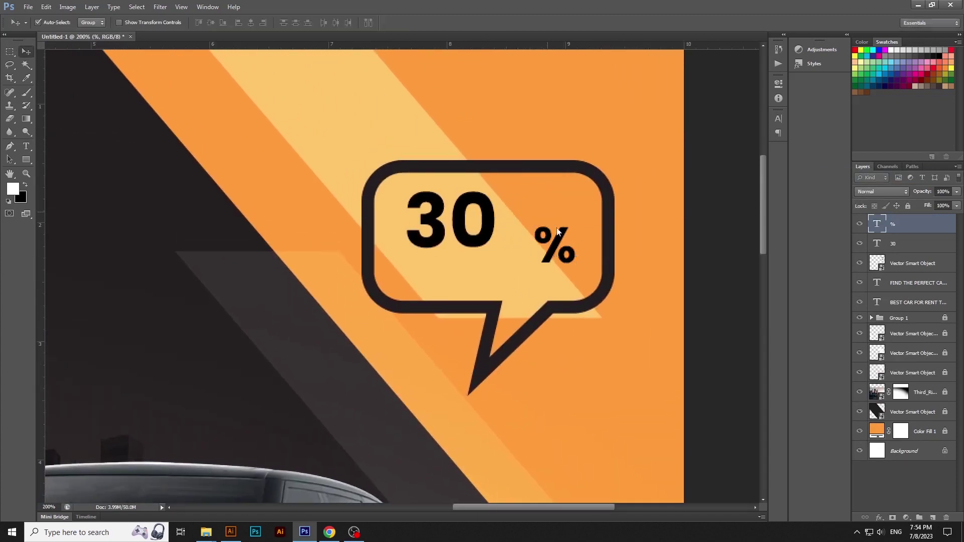
# Step: Change the font weight of the "%" text to Medium
pyautogui.press('t')
pyautogui.doubleClick(572, 251)
pyautogui.click(137, 22)
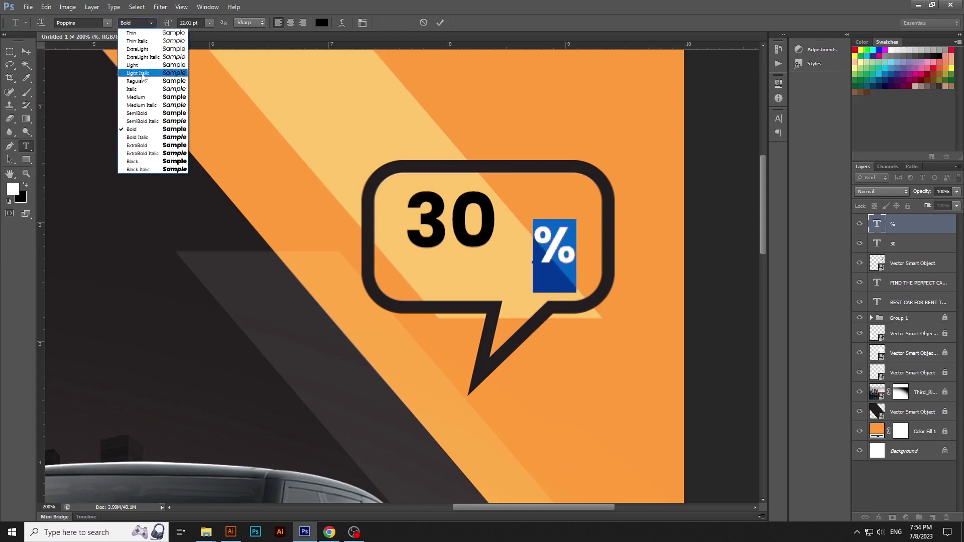
pyautogui.click(144, 97)
pyautogui.hotkey('ctrl', 'Return')
pyautogui.press('v')
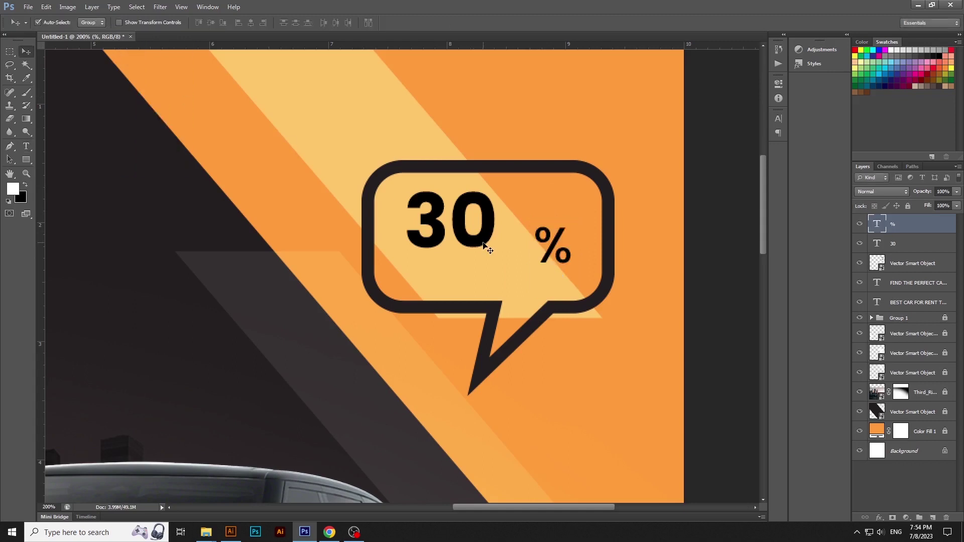
# Step: Enlarge the "30" text inside the speech bubble to about 132%
pyautogui.click(484, 248)
pyautogui.hotkey('ctrl', 't')
pyautogui.moveTo(498, 293); pyautogui.dragTo(528, 328)
pyautogui.doubleClick(501, 266)
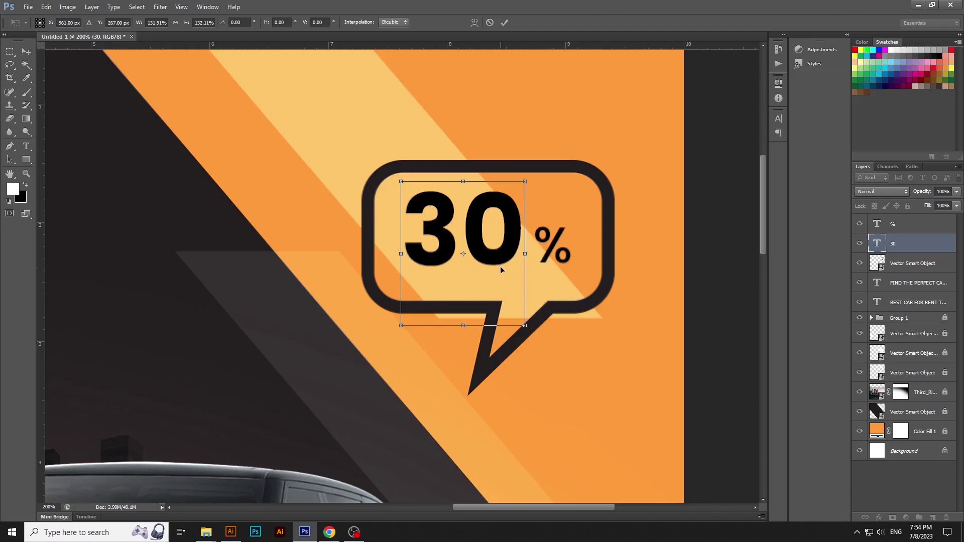
# Step: Select the "30" and "%" text layers together, nudge them upward, and enlarge them slightly within the bubble
pyautogui.keyDown('shift'); pyautogui.click(552, 250); pyautogui.keyUp('shift')
pyautogui.moveTo(519, 239); pyautogui.dragTo(519, 241)
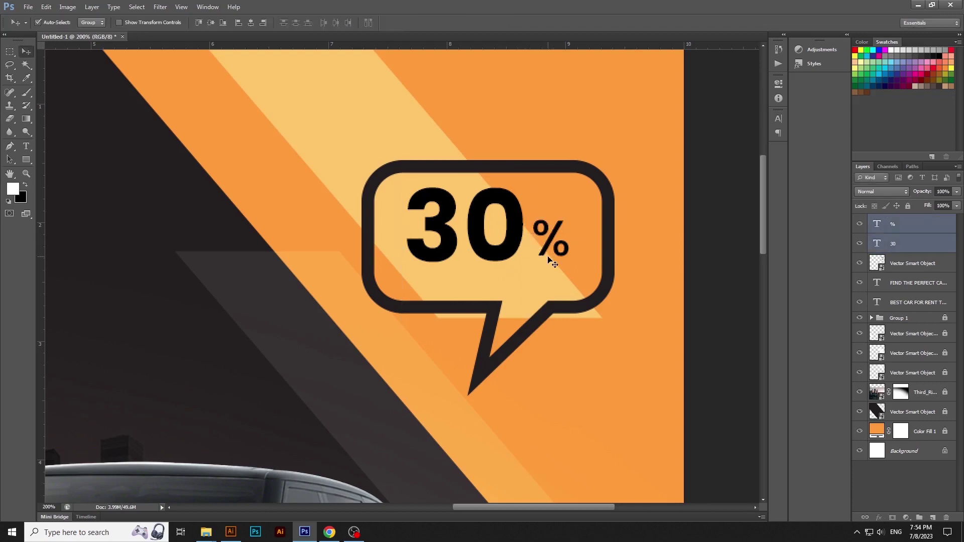
pyautogui.hotkey('ctrl', 't')
pyautogui.moveTo(568, 262); pyautogui.dragTo(577, 265)
pyautogui.press('Return')
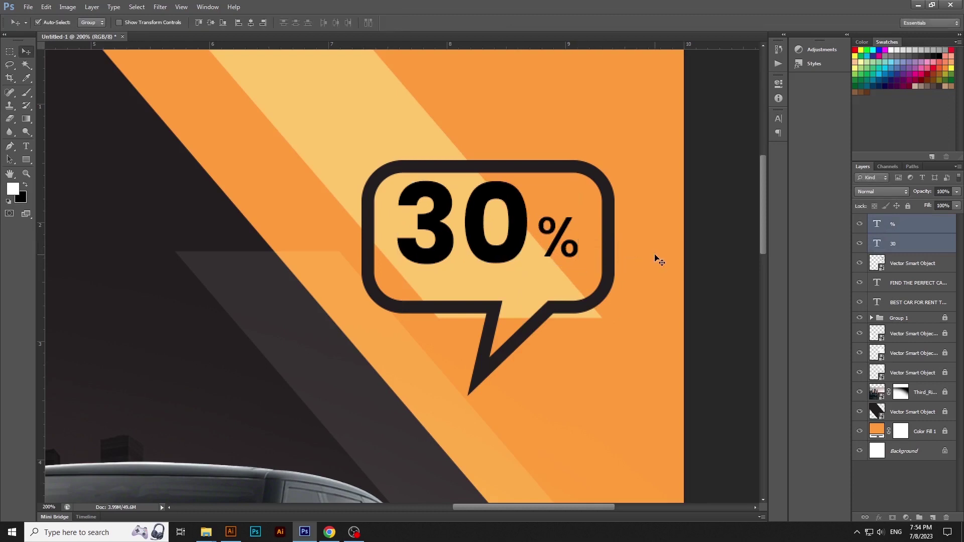
# Step: Duplicate the "%" text below the speech bubble and replace the copy's text with "FOR SELECTED CAR"
pyautogui.click(649, 256)
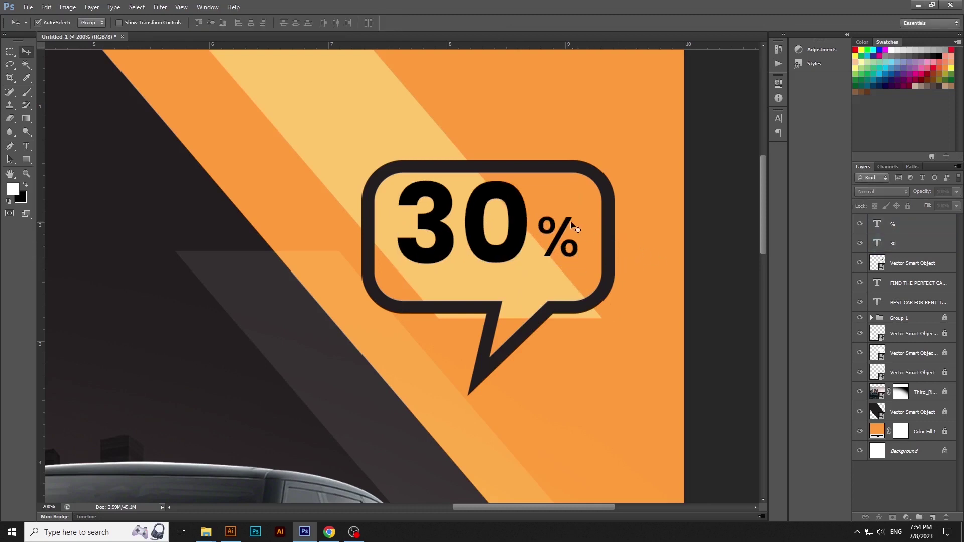
pyautogui.moveTo(574, 227); pyautogui.dragTo(570, 350)
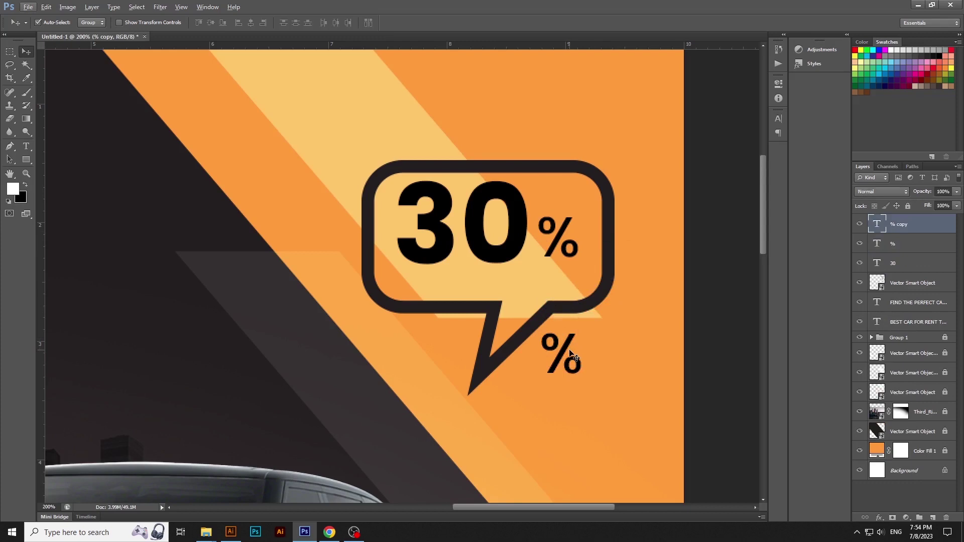
pyautogui.press('t')
pyautogui.click(570, 352)
pyautogui.hotkey('ctrl', 'a')
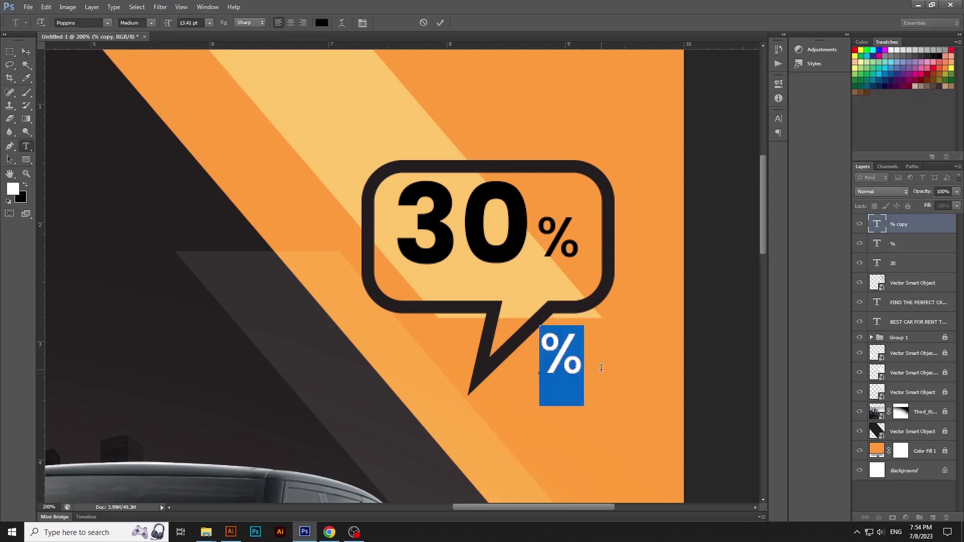
pyautogui.write('FOR S')
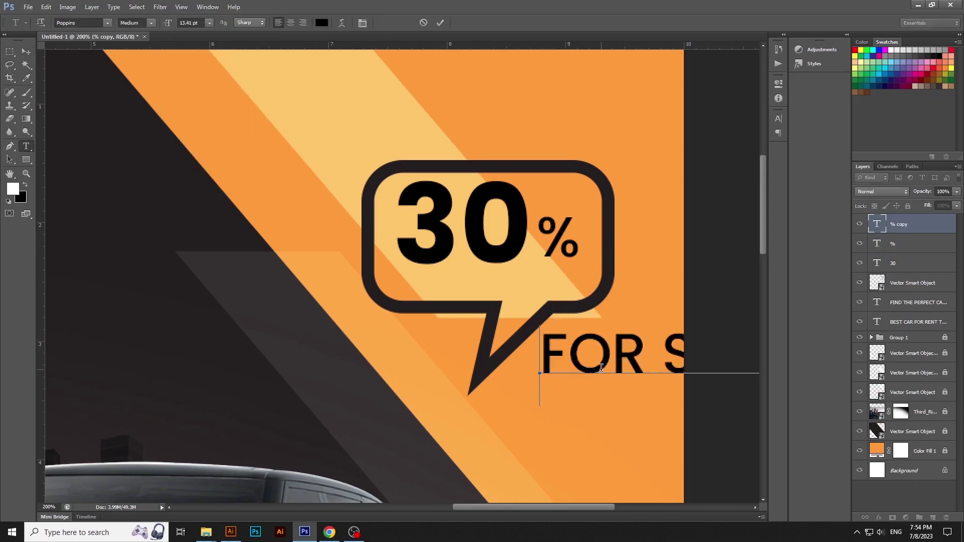
# Step: Set the "FOR SELECTED CAR" text to 6 pt and move it under the 30% inside the speech bubble
pyautogui.hotkey('ctrl', 'a')
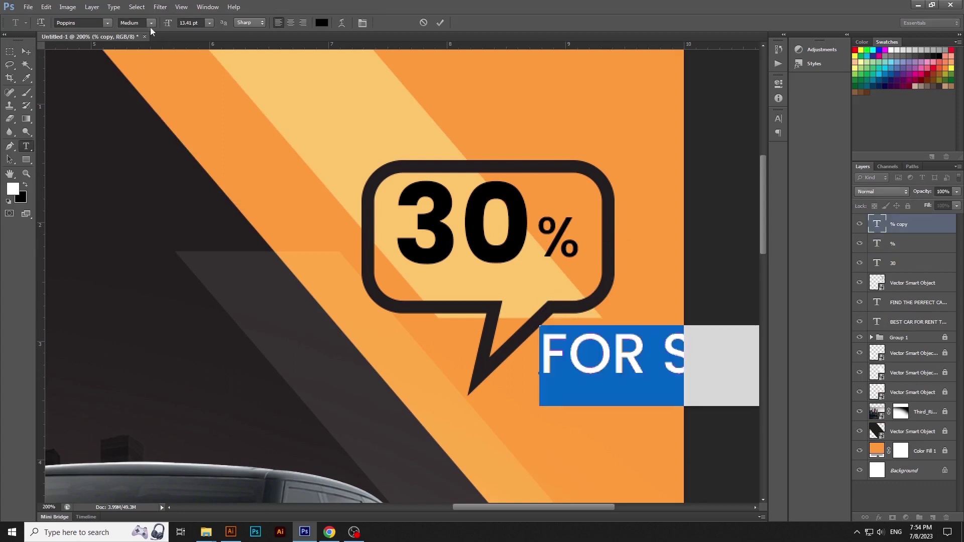
pyautogui.write('10')
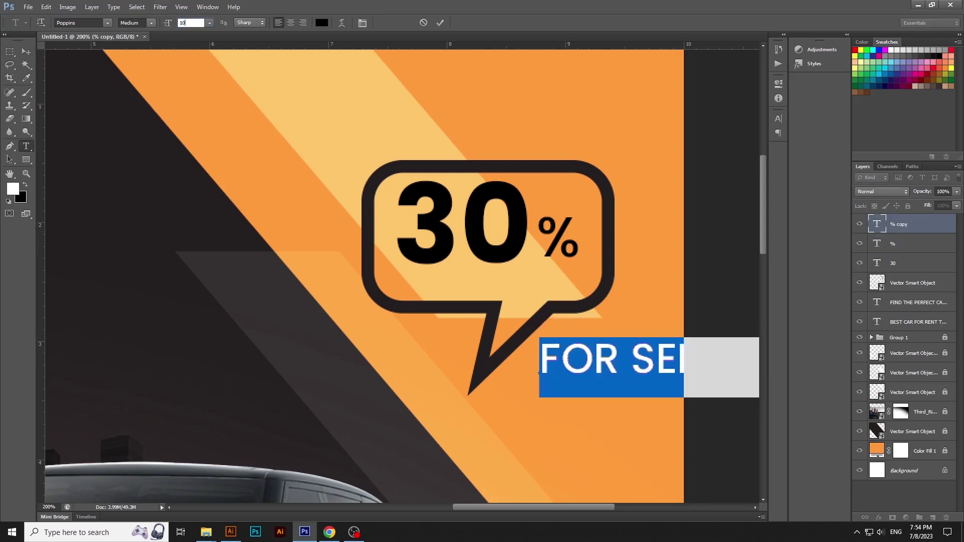
pyautogui.write('6')
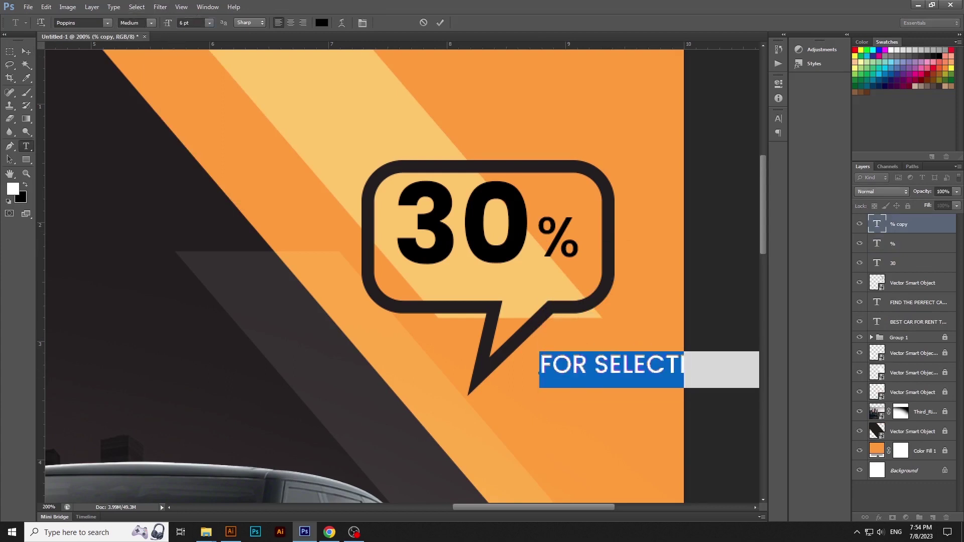
pyautogui.hotkey('ctrl', 'Return')
pyautogui.press('v')
pyautogui.moveTo(619, 376); pyautogui.dragTo(472, 293)
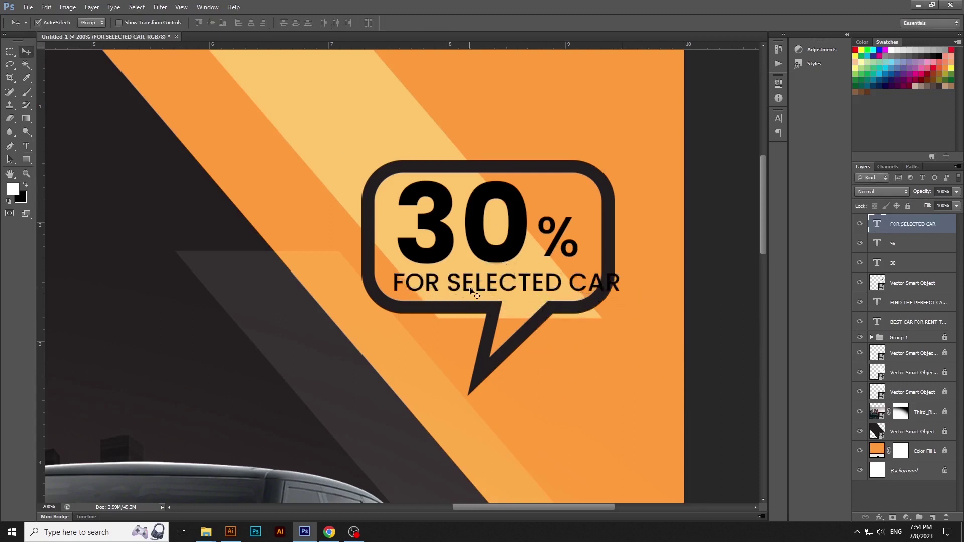
# Step: Scale the "FOR SELECTED CAR" text down to about 4.47 pt so it fits within the bubble's width
pyautogui.hotkey('ctrl', 't')
pyautogui.moveTo(621, 305); pyautogui.dragTo(586, 300)
pyautogui.press('Return')
# Step: Apply a black Color Overlay at 100% opacity to the thick speech bubble layer
pyautogui.click(943, 284)
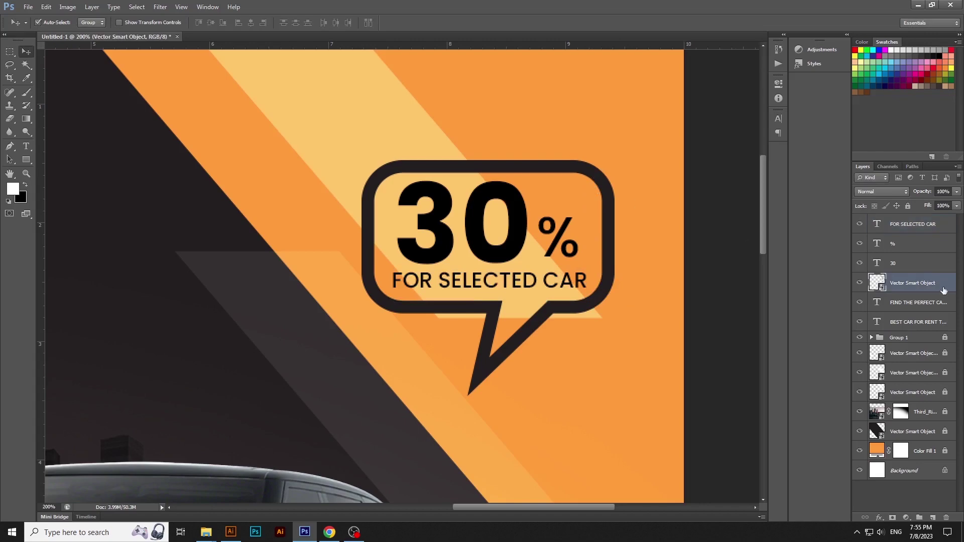
pyautogui.doubleClick(953, 286)
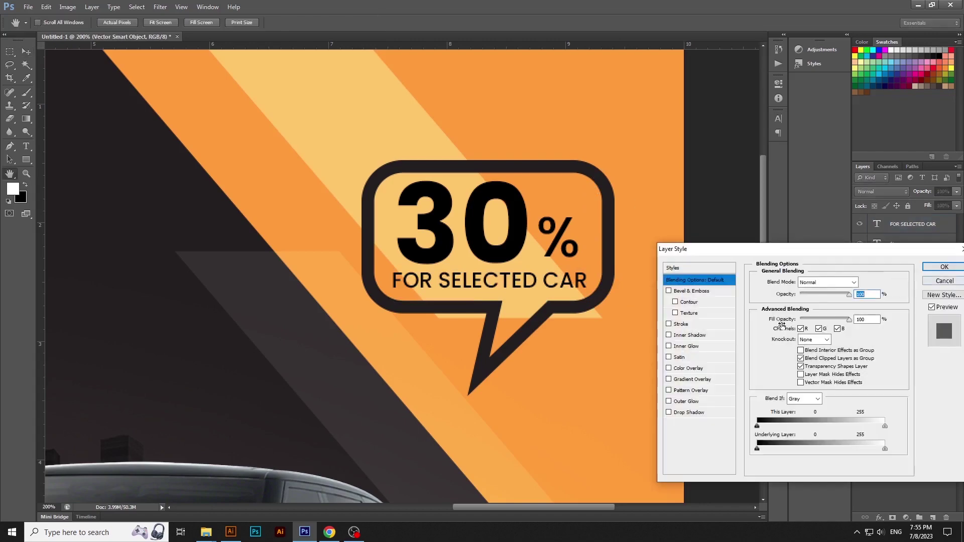
pyautogui.click(688, 369)
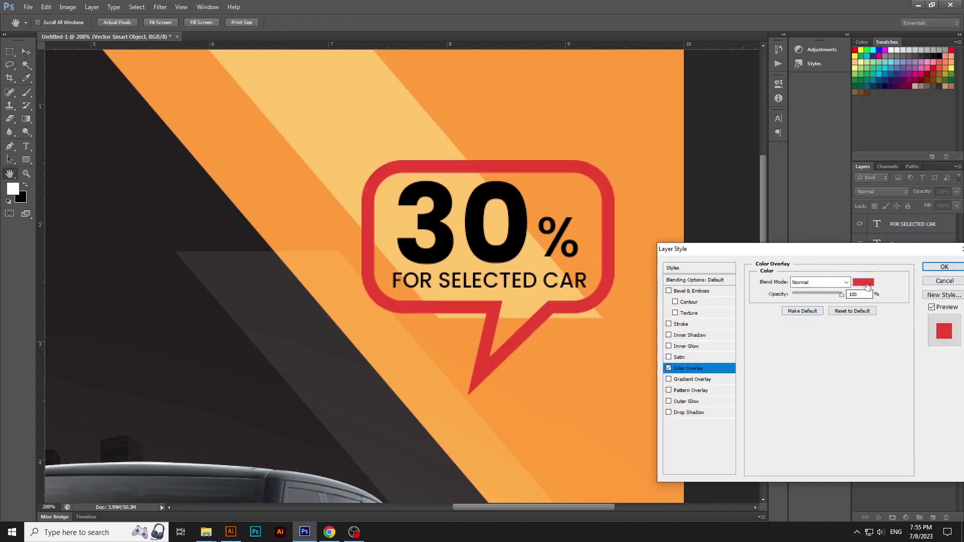
pyautogui.click(864, 282)
pyautogui.moveTo(707, 397); pyautogui.dragTo(737, 460)
pyautogui.press('Return')
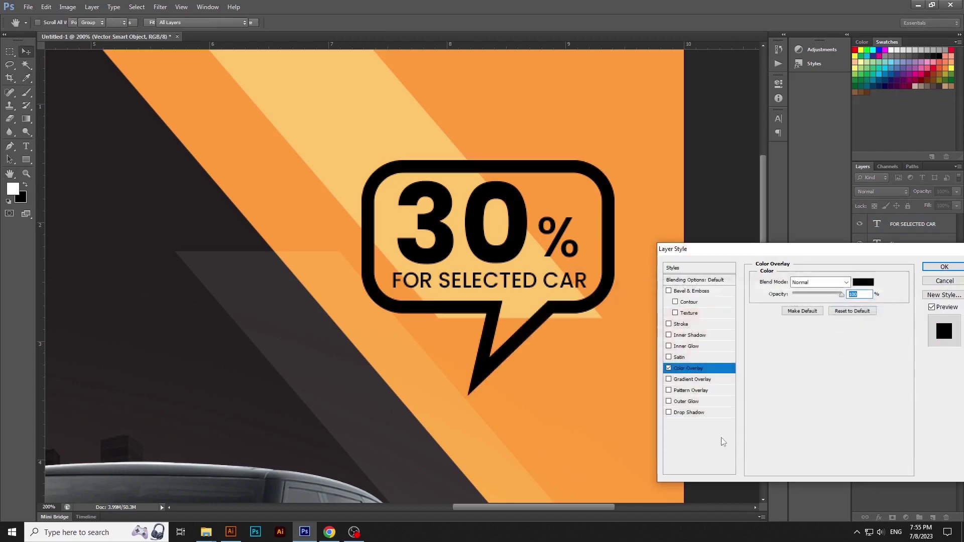
pyautogui.press('Return')
pyautogui.click(744, 361)
pyautogui.hotkey('ctrl', '0')
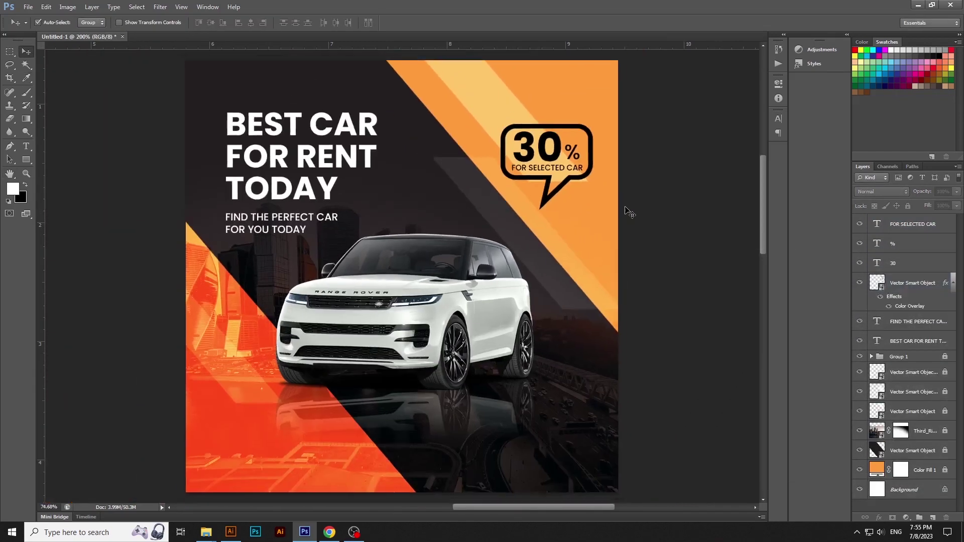
# Step: Switch to Illustrator and reduce the stroke of the speech bubble beside the artboard to 2.5 pt
pyautogui.click(231, 532)
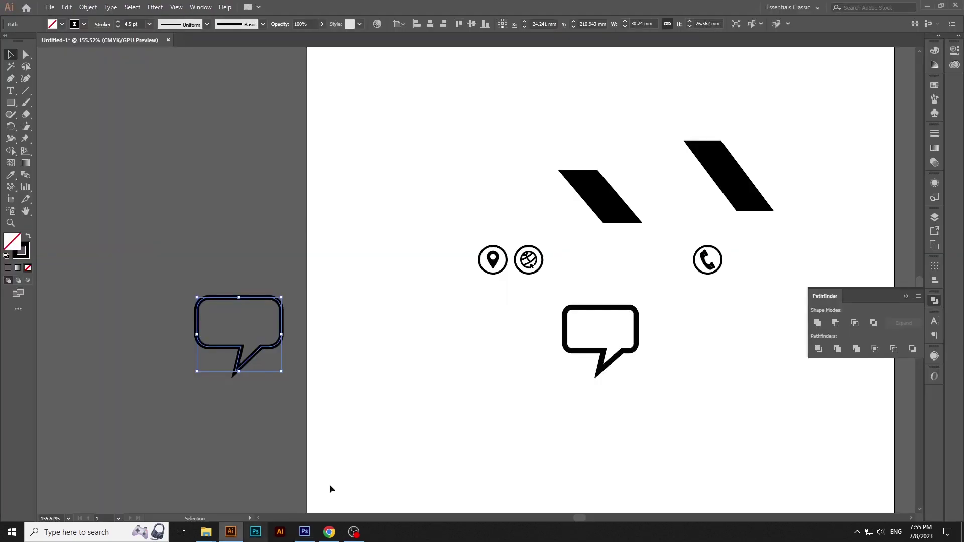
pyautogui.click(346, 338)
pyautogui.hotkey('ctrl', 'z')
pyautogui.click(118, 27)
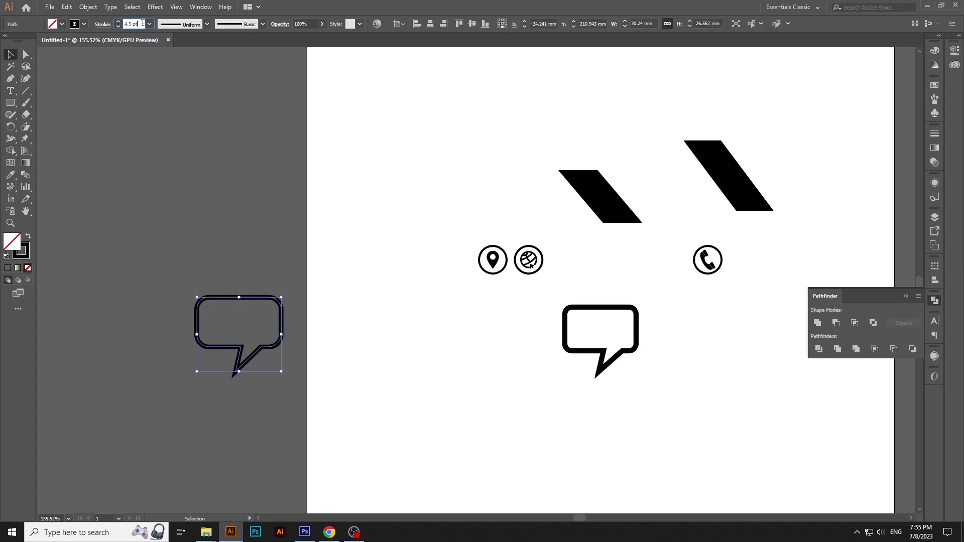
pyautogui.click(118, 27)
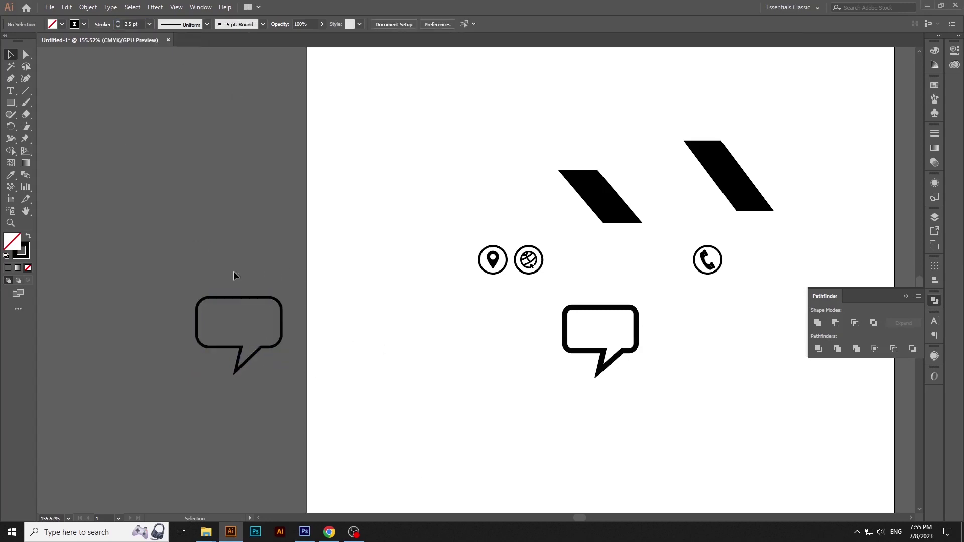
# Step: Copy the thinner speech bubble and paste it into the Photoshop poster as a Smart Object, placed over the 30% offer
pyautogui.click(67, 7)
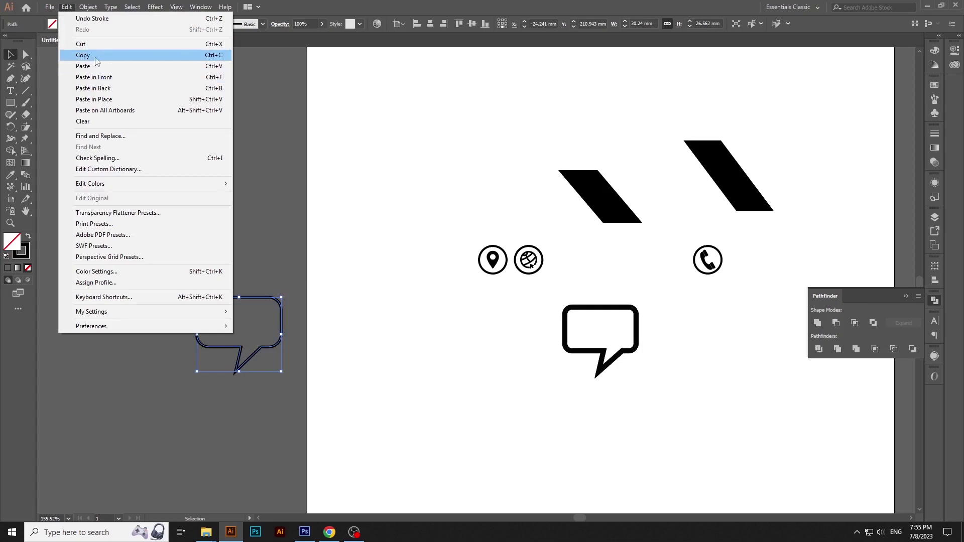
pyautogui.click(82, 55)
pyautogui.click(305, 532)
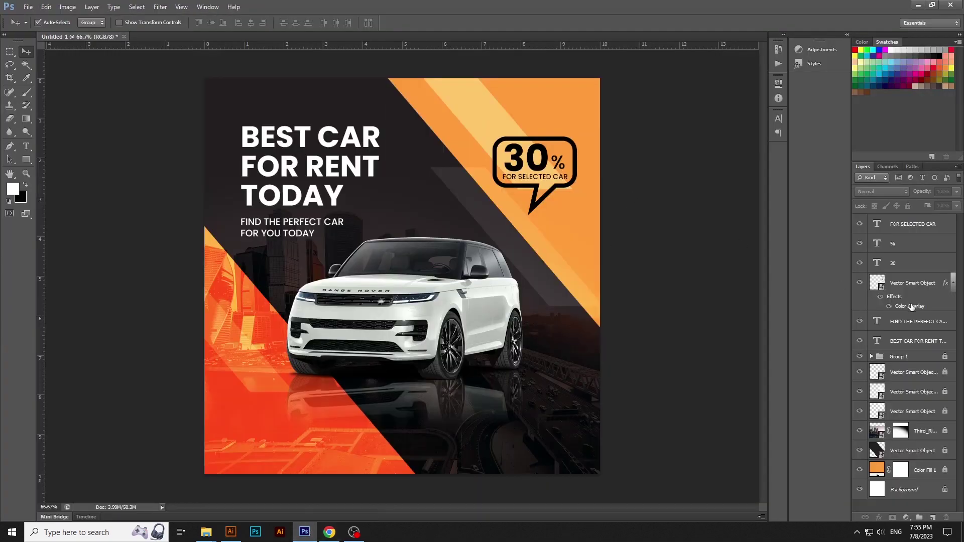
pyautogui.click(929, 290)
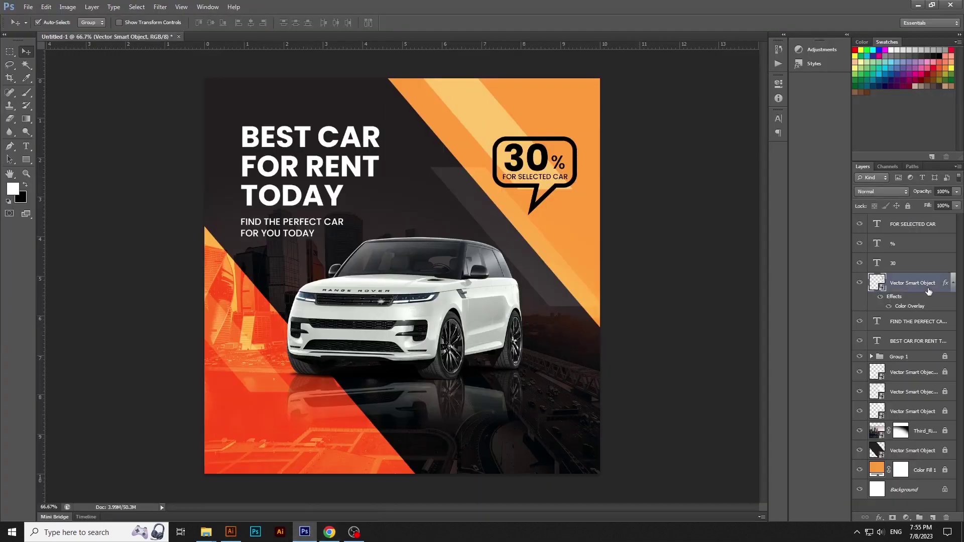
pyautogui.click(58, 7)
pyautogui.moveTo(50, 7)
pyautogui.click(64, 95)
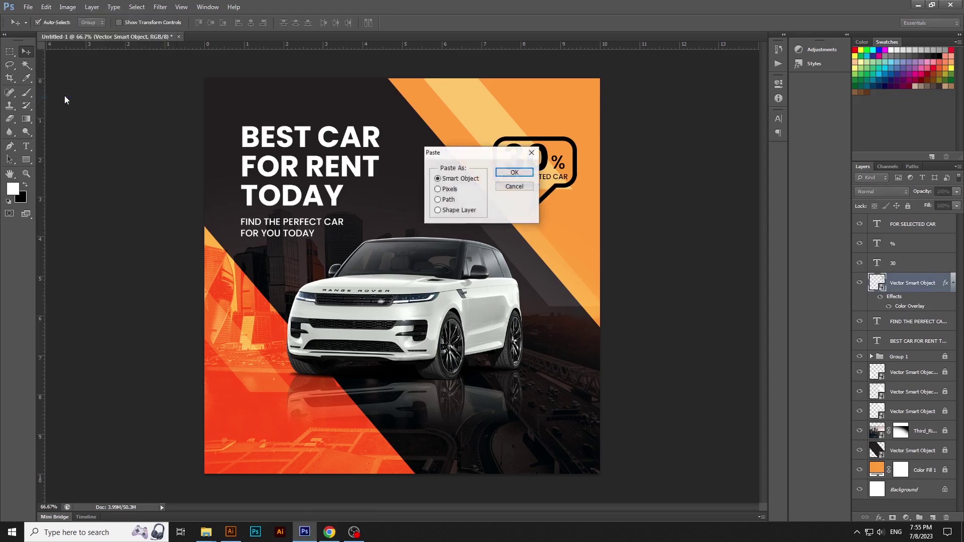
pyautogui.press('Return')
pyautogui.moveTo(423, 292); pyautogui.dragTo(540, 213)
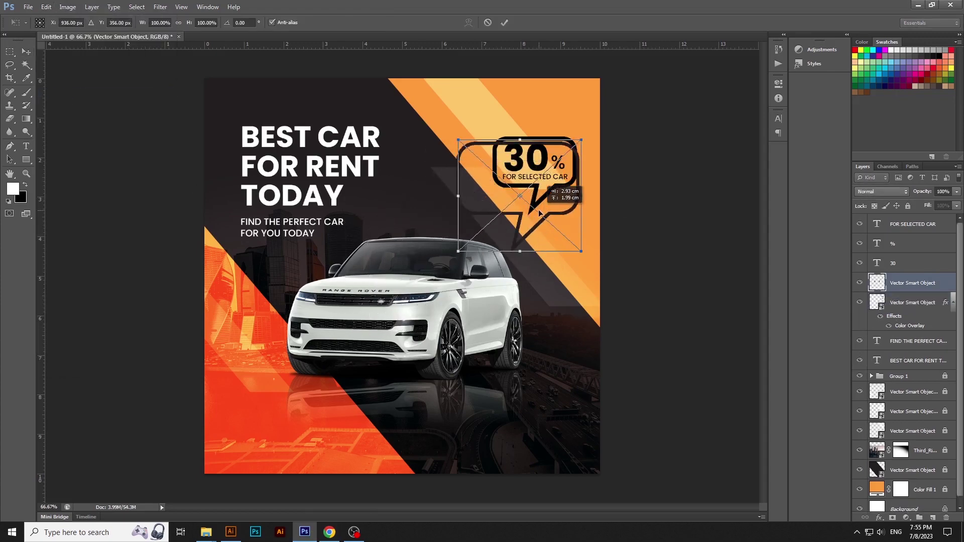
pyautogui.press('Return')
# Step: Delete the old thick bubble layer and scale the new bubble down to frame the 30% offer text
pyautogui.click(904, 303)
pyautogui.press('Delete')
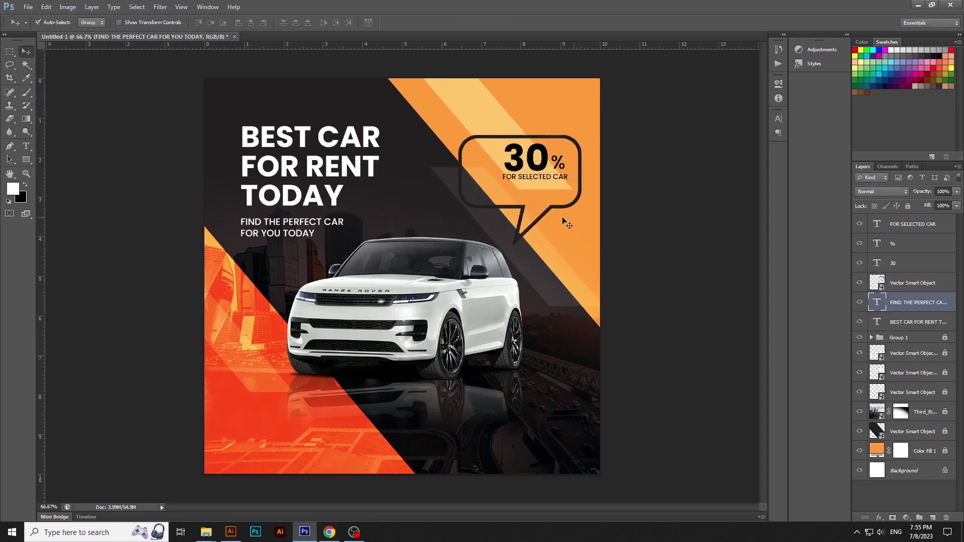
pyautogui.click(909, 285)
pyautogui.hotkey('ctrl', 't')
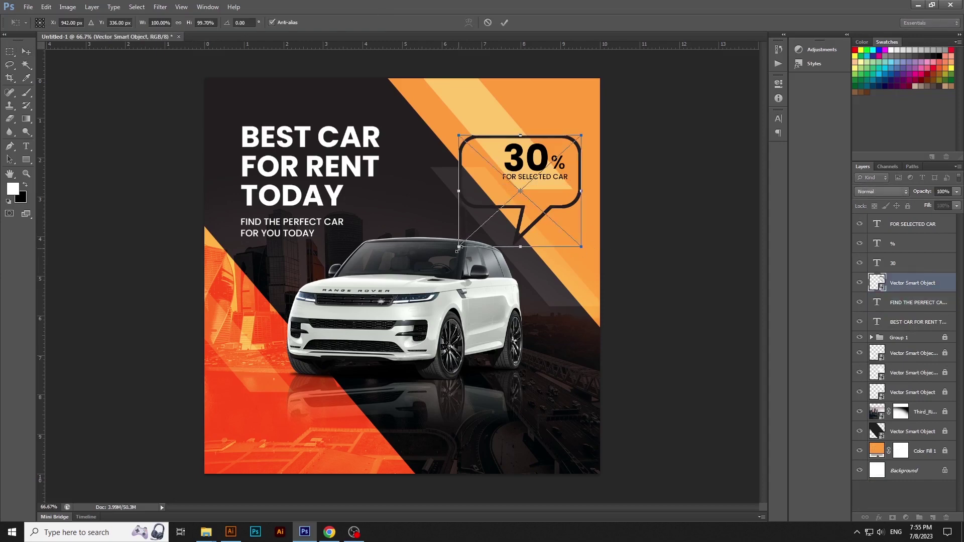
pyautogui.moveTo(458, 245); pyautogui.dragTo(493, 215)
pyautogui.moveTo(557, 198); pyautogui.dragTo(554, 203)
pyautogui.press('Return')
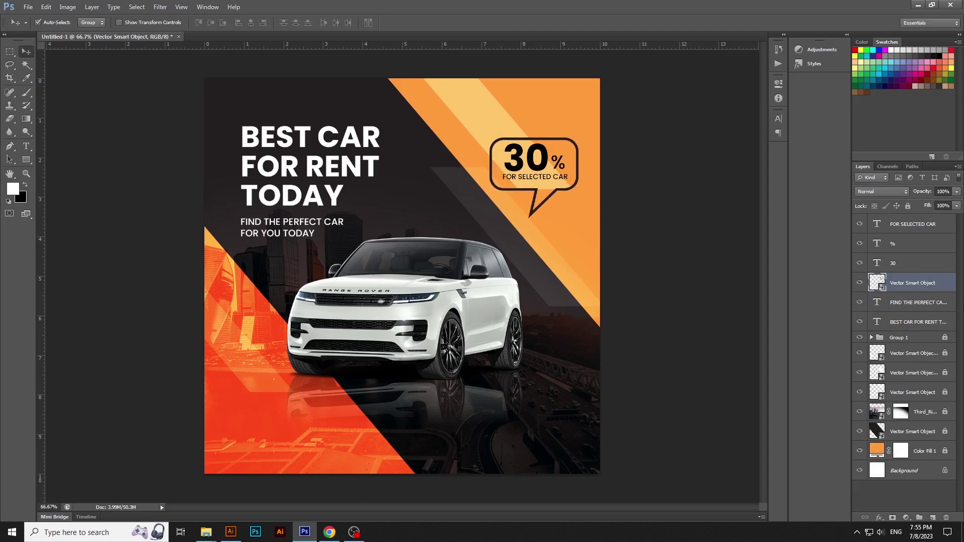
# Step: Apply a black Color Overlay to the new thin speech bubble layer
pyautogui.doubleClick(918, 350)
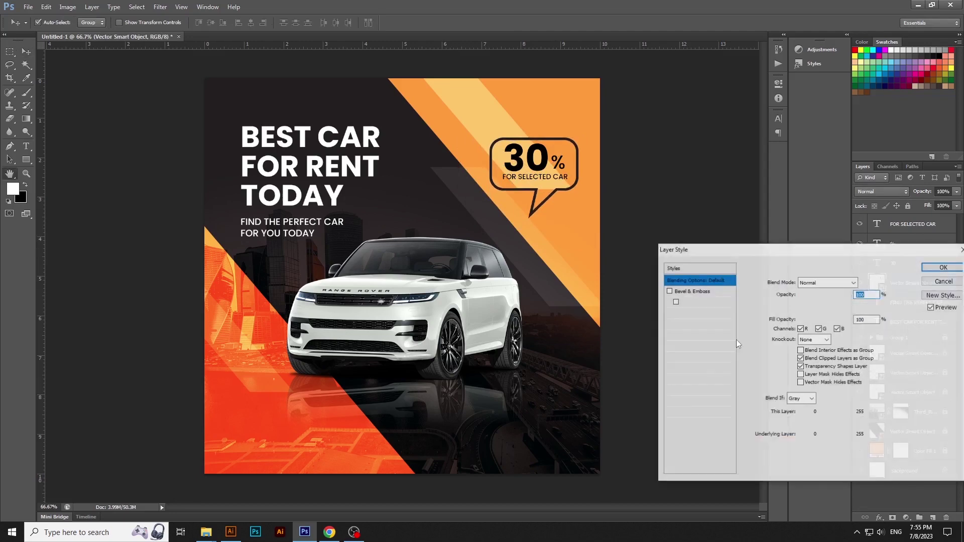
pyautogui.click(688, 368)
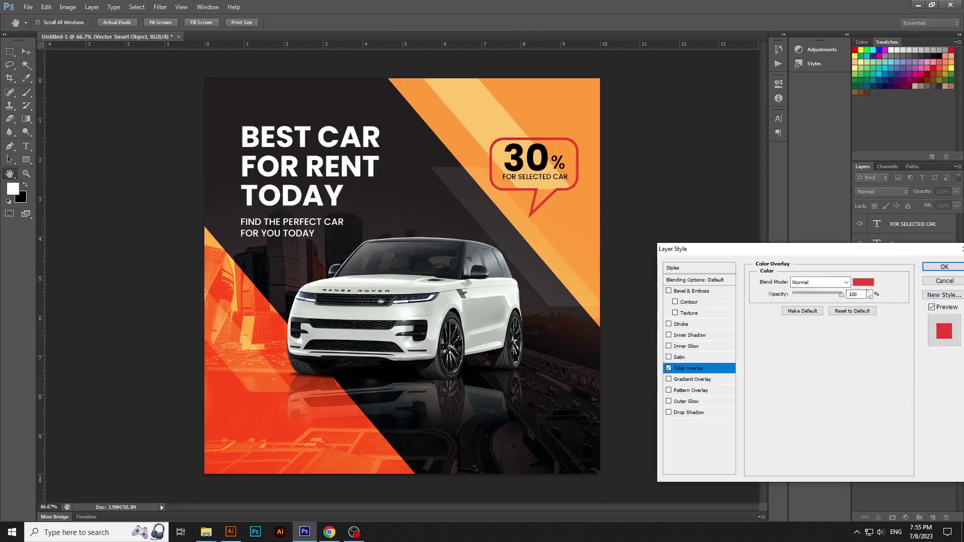
pyautogui.click(863, 283)
pyautogui.click(747, 431)
pyautogui.press('Return')
pyautogui.press('Return')
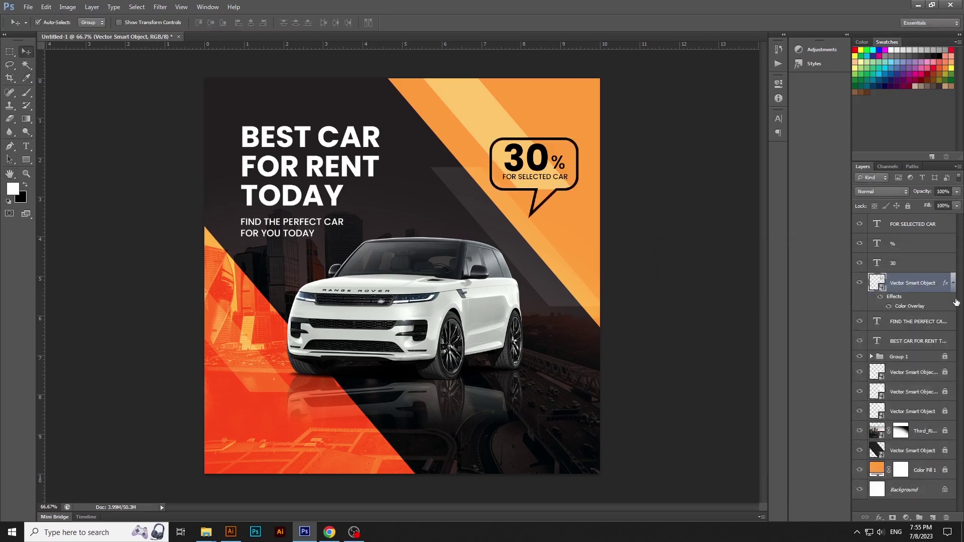
pyautogui.scroll(-1, 904, 352)
# Step: Add the text "Contact us here" with the contact phone number on a second line over the red area
pyautogui.press('t')
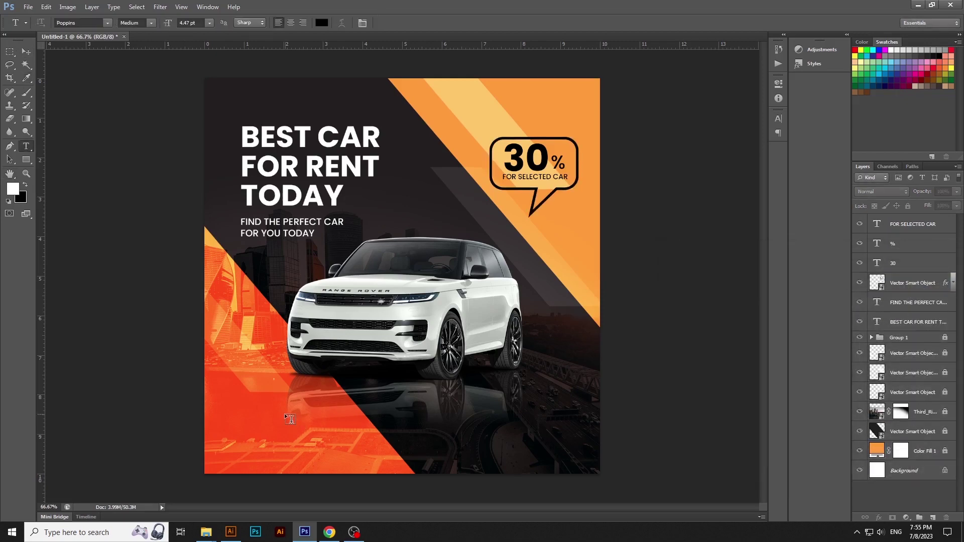
pyautogui.click(361, 444)
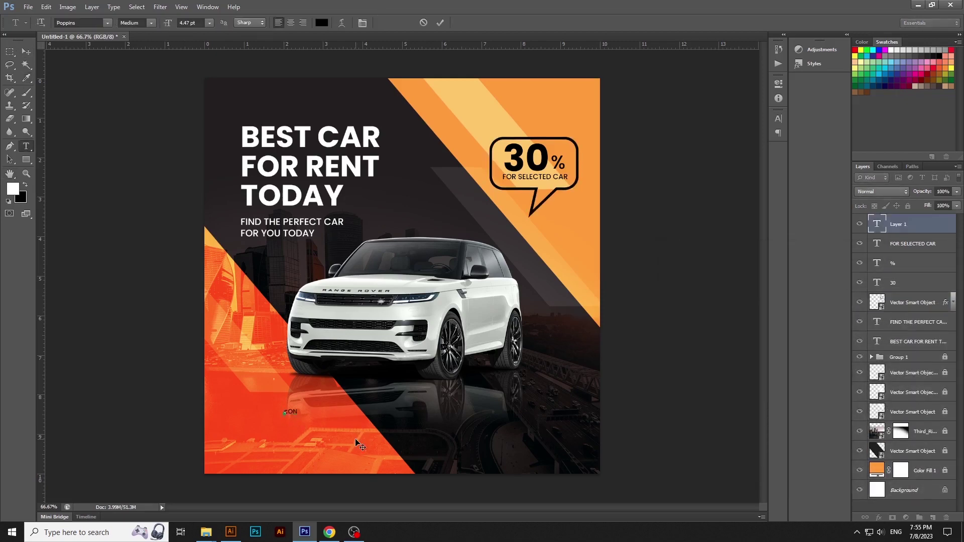
pyautogui.write('CONTAC')
pyautogui.hotkey('ctrl', 'a')
pyautogui.write('Contact')
# Step: Set the contact text to Left-to-Right Character Direction and move it slightly lower within the red area
pyautogui.hotkey('ctrl', 'a')
pyautogui.hotkey('ctrl', 't')
pyautogui.click(763, 112)
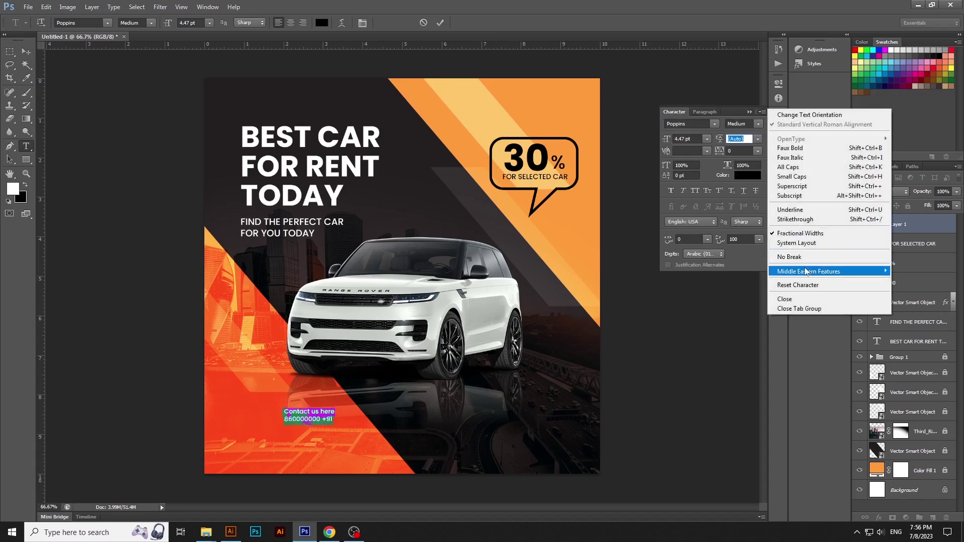
pyautogui.moveTo(829, 270)
pyautogui.click(698, 319)
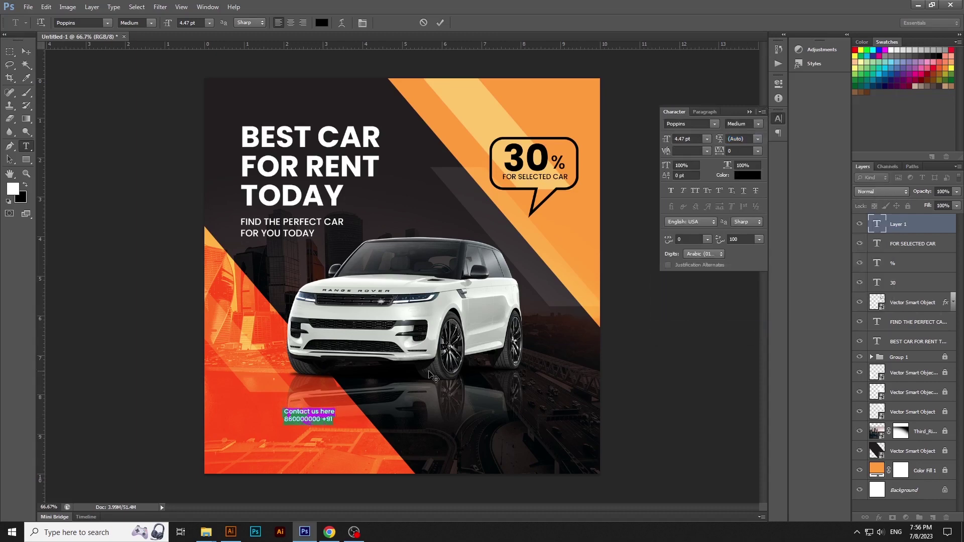
pyautogui.click(762, 112)
pyautogui.moveTo(828, 270)
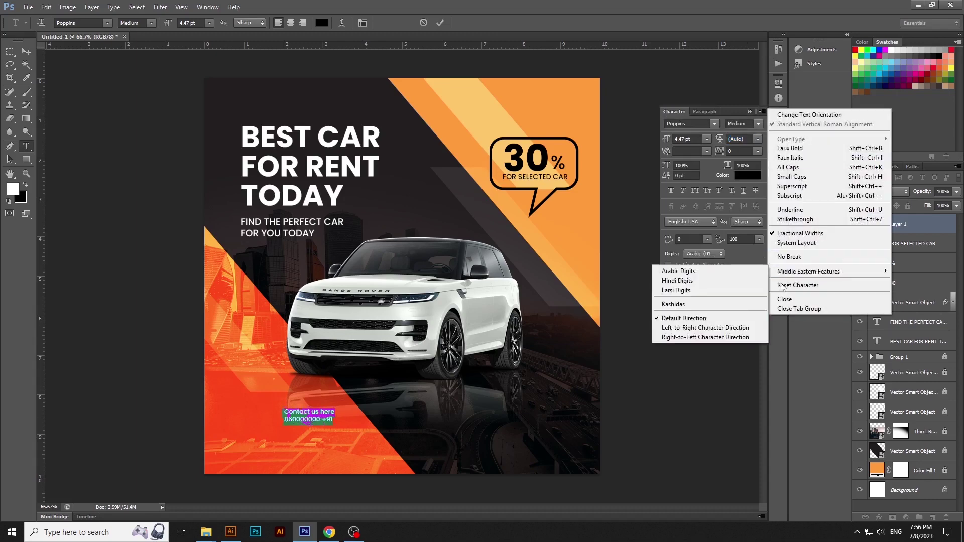
pyautogui.click(697, 329)
pyautogui.click(26, 52)
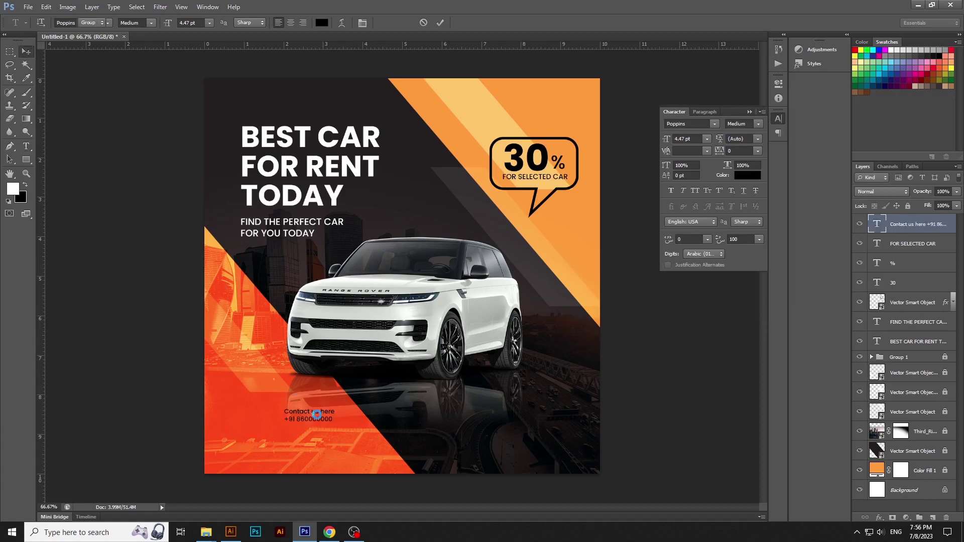
pyautogui.moveTo(325, 396); pyautogui.dragTo(311, 413)
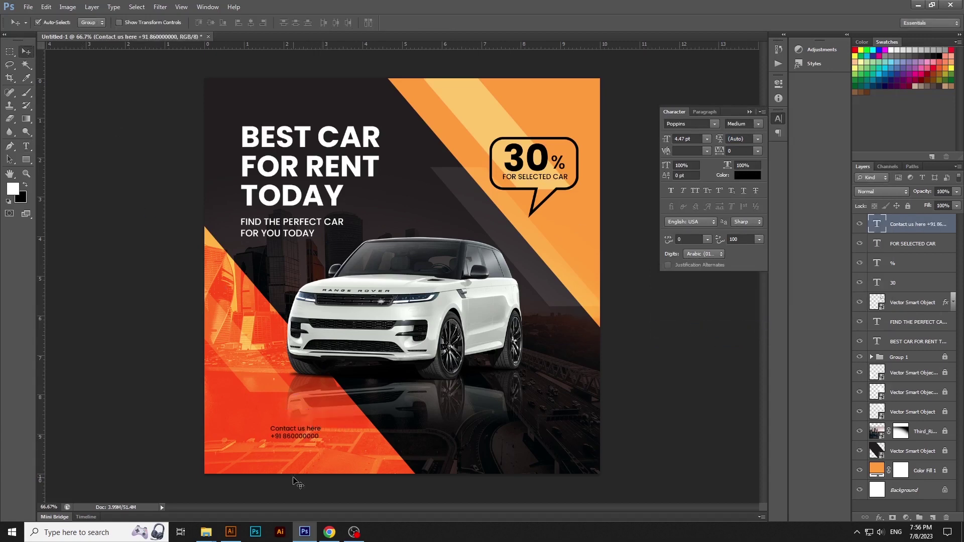
# Step: Color the "Contact us here" text block white and shift it slightly down and left within the red area
pyautogui.press('t')
pyautogui.click(299, 434)
pyautogui.hotkey('ctrl', 'a')
pyautogui.click(321, 22)
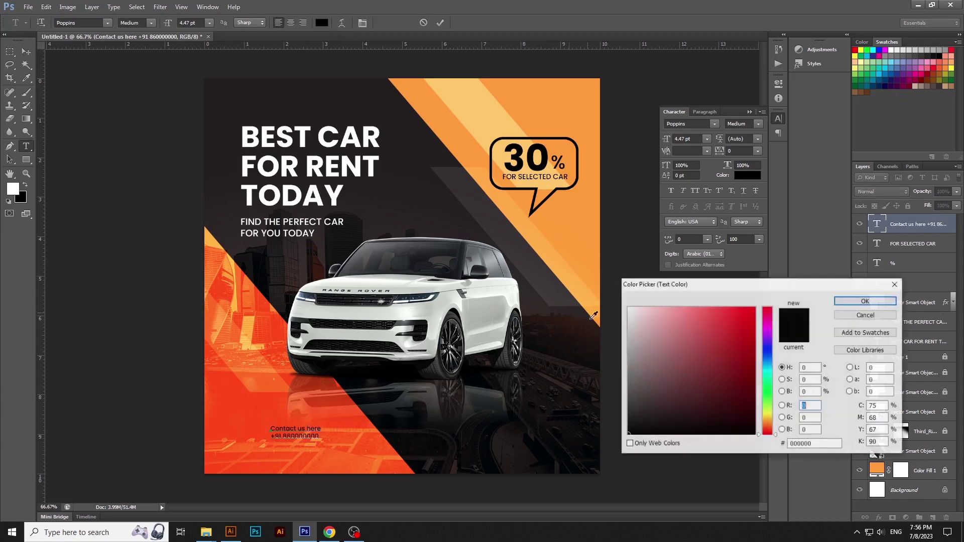
pyautogui.click(628, 308)
pyautogui.press('Return')
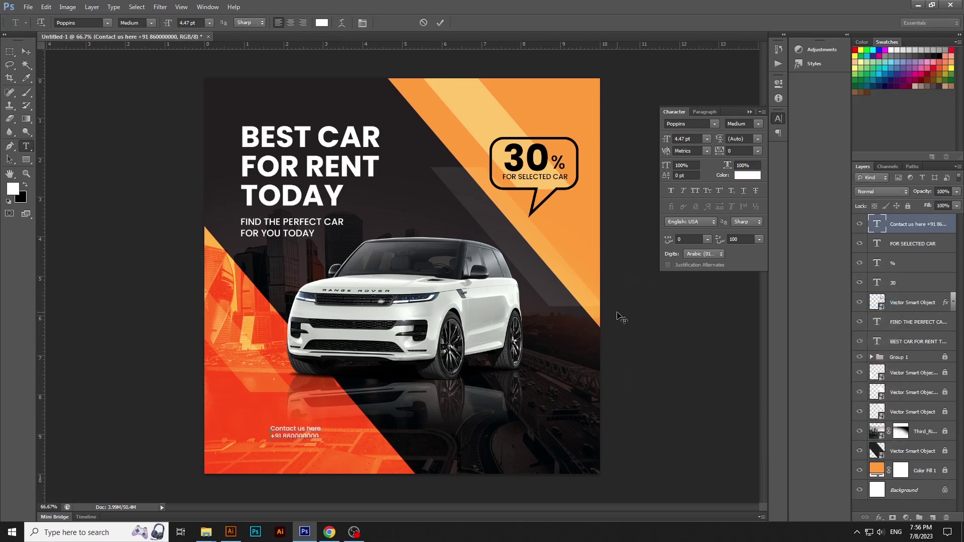
pyautogui.hotkey('ctrl', 'z')
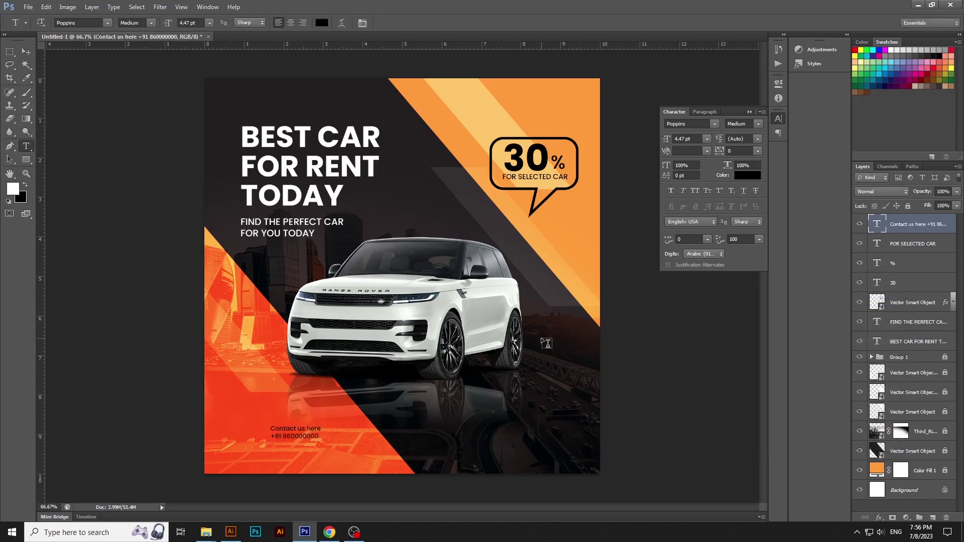
pyautogui.click(321, 22)
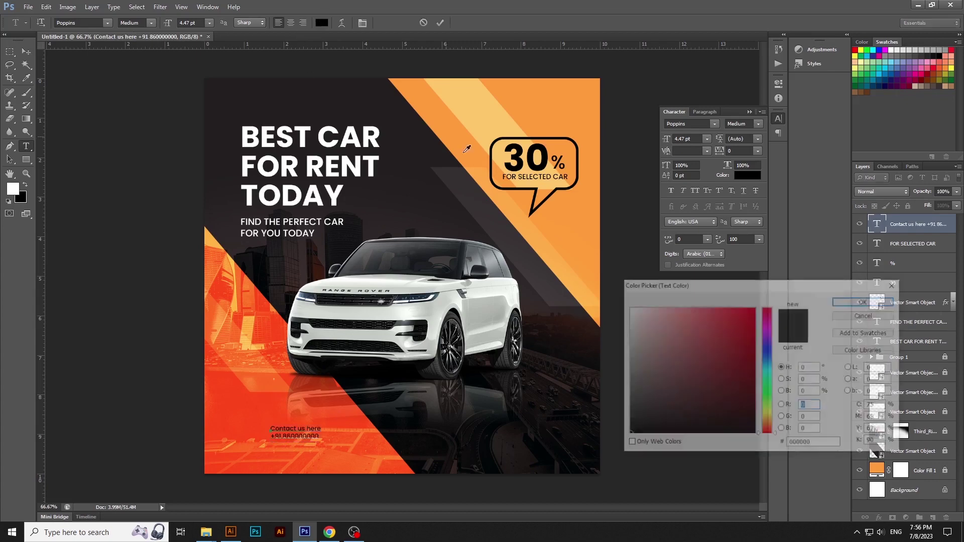
pyautogui.click(626, 307)
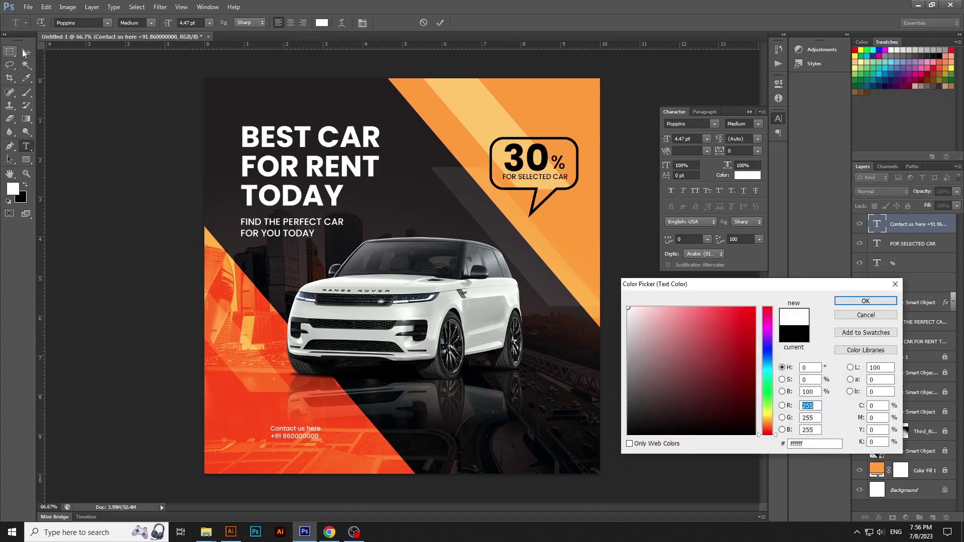
pyautogui.click(866, 301)
pyautogui.click(26, 51)
pyautogui.moveTo(308, 444); pyautogui.dragTo(306, 451)
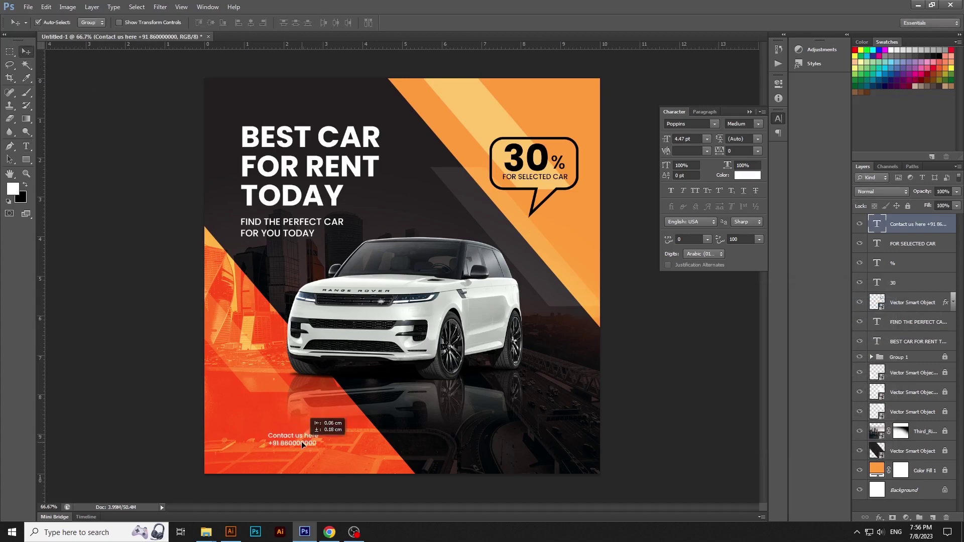
pyautogui.press('t')
pyautogui.click(369, 433)
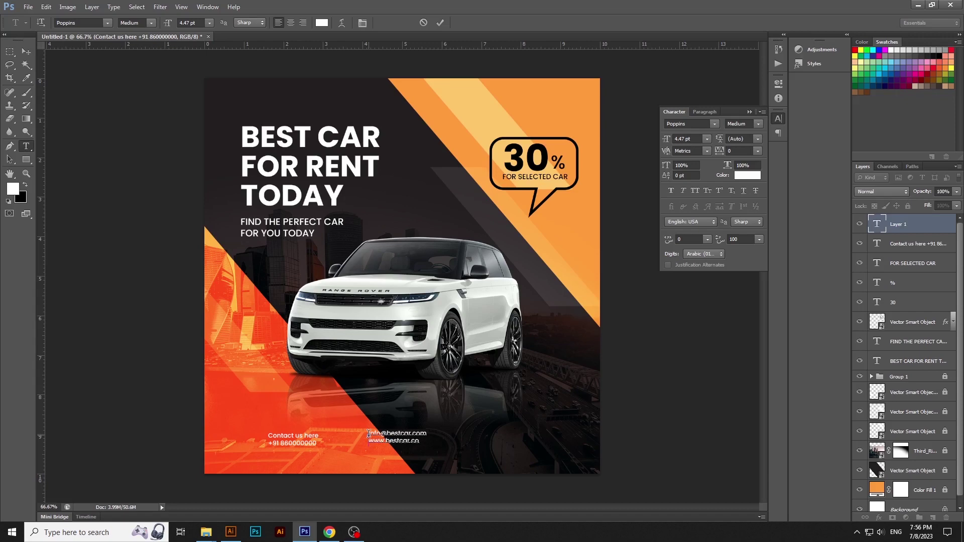
pyautogui.hotkey('ctrl', 'Return')
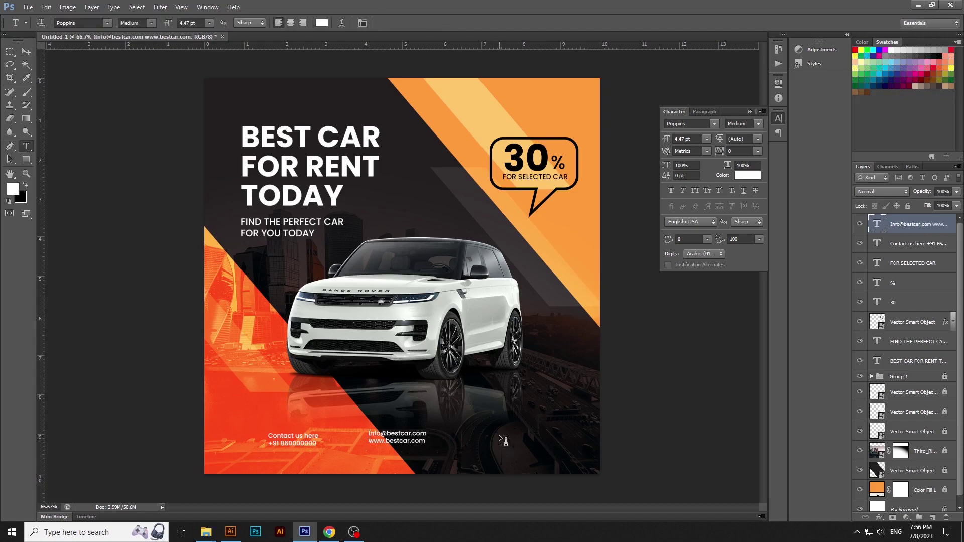
# Step: Add a two-line white text with the company's postal address on the dark area beyond the website text
pyautogui.click(499, 435)
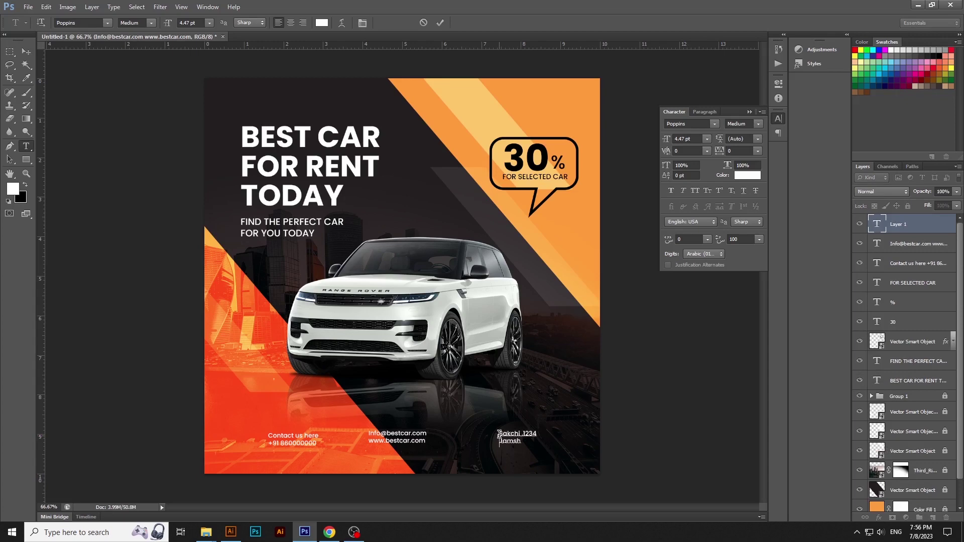
pyautogui.hotkey('ctrl', 'a')
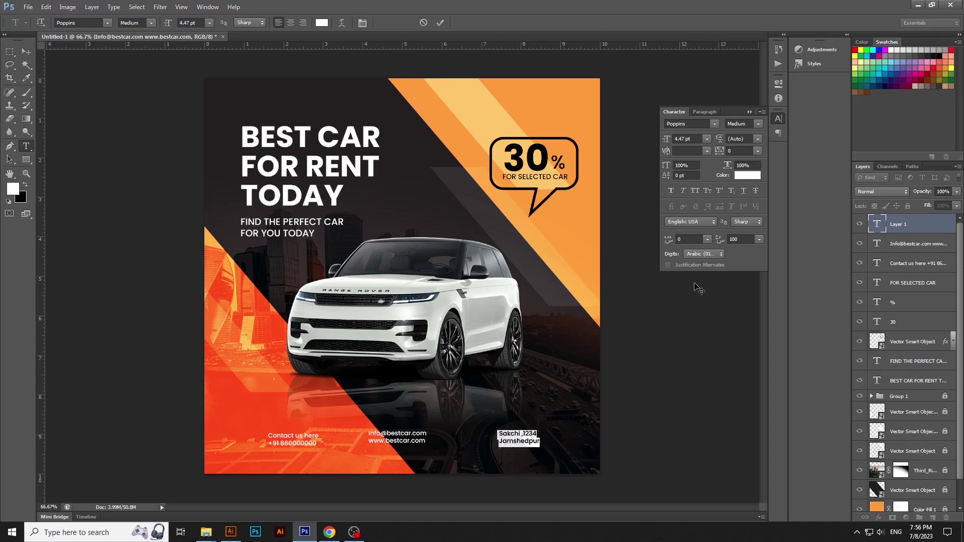
pyautogui.hotkey('ctrl', 'Return')
# Step: Shift the e-mail and website text about 0.26 cm to the right, and scale all three contact texts together to about 112%
pyautogui.press('v')
pyautogui.moveTo(415, 439); pyautogui.dragTo(425, 440)
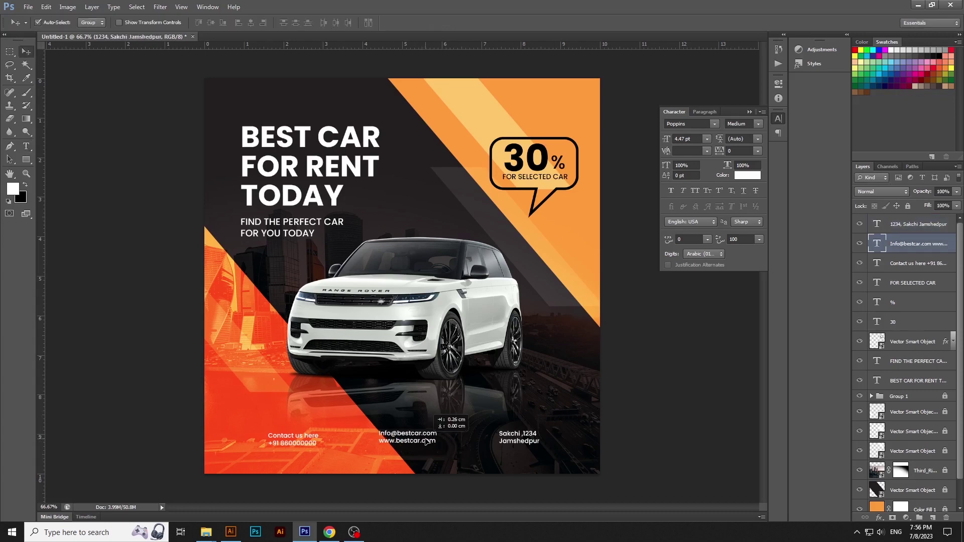
pyautogui.click(523, 442)
pyautogui.keyDown('shift'); pyautogui.click(425, 440); pyautogui.keyUp('shift')
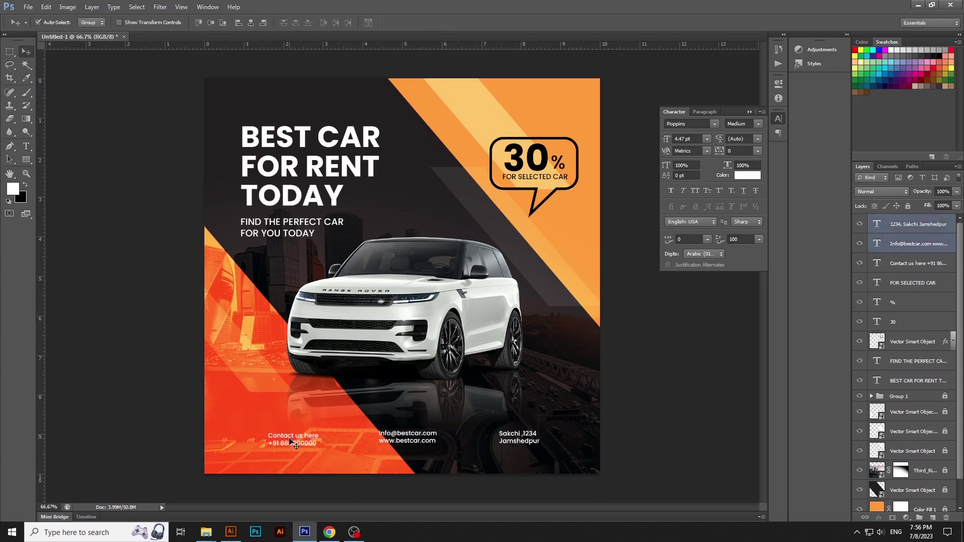
pyautogui.keyDown('shift'); pyautogui.click(293, 440); pyautogui.keyUp('shift')
pyautogui.hotkey('ctrl', 't')
pyautogui.moveTo(541, 445); pyautogui.dragTo(558, 448)
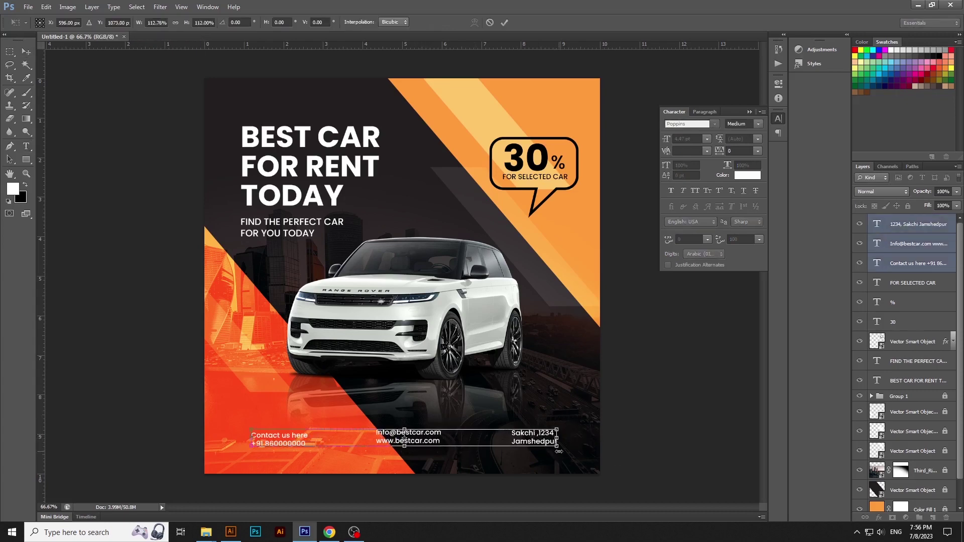
pyautogui.press('Return')
pyautogui.click(619, 427)
# Step: In Illustrator, move the location, globe and phone icons off the artboard onto the grey area and fill them white
pyautogui.click(238, 531)
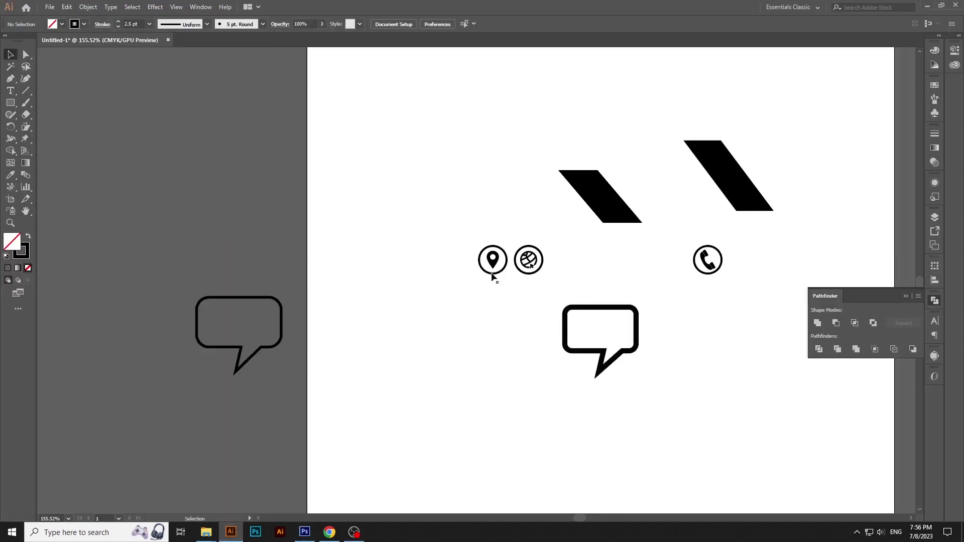
pyautogui.click(492, 277)
pyautogui.moveTo(711, 266); pyautogui.dragTo(274, 234)
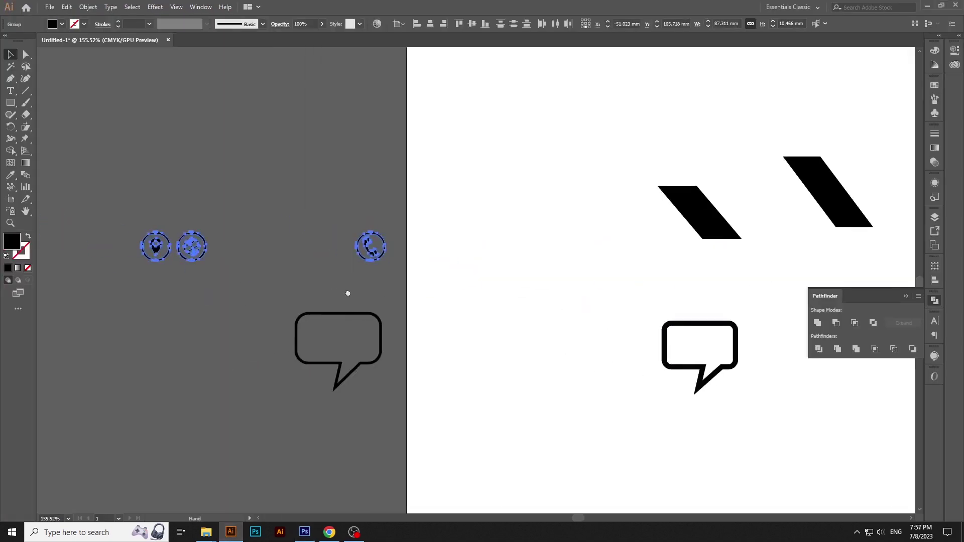
pyautogui.click(338, 185)
pyautogui.moveTo(144, 193); pyautogui.dragTo(421, 274)
pyautogui.click(52, 24)
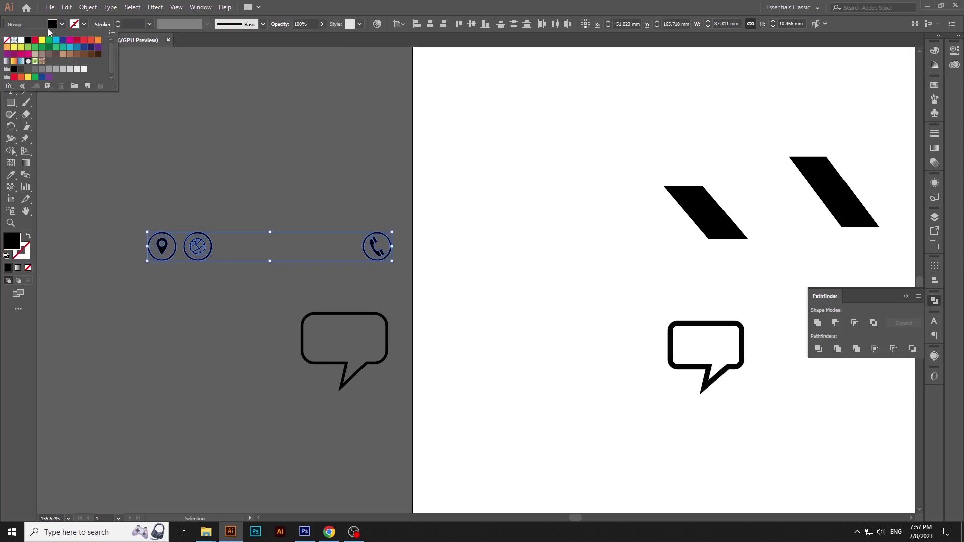
pyautogui.click(21, 40)
pyautogui.click(266, 140)
# Step: Copy the white phone icon and paste it into the Photoshop poster as a Smart Object
pyautogui.click(377, 246)
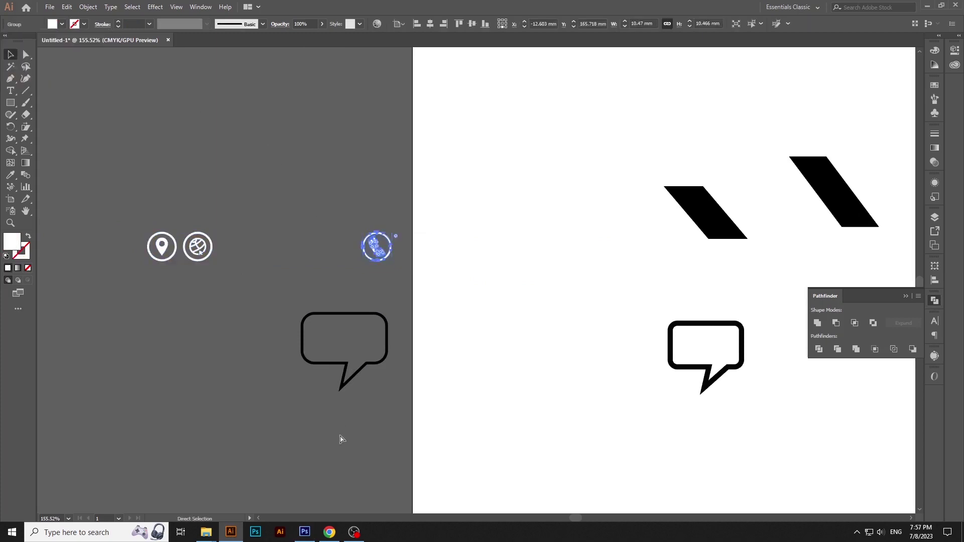
pyautogui.click(66, 6)
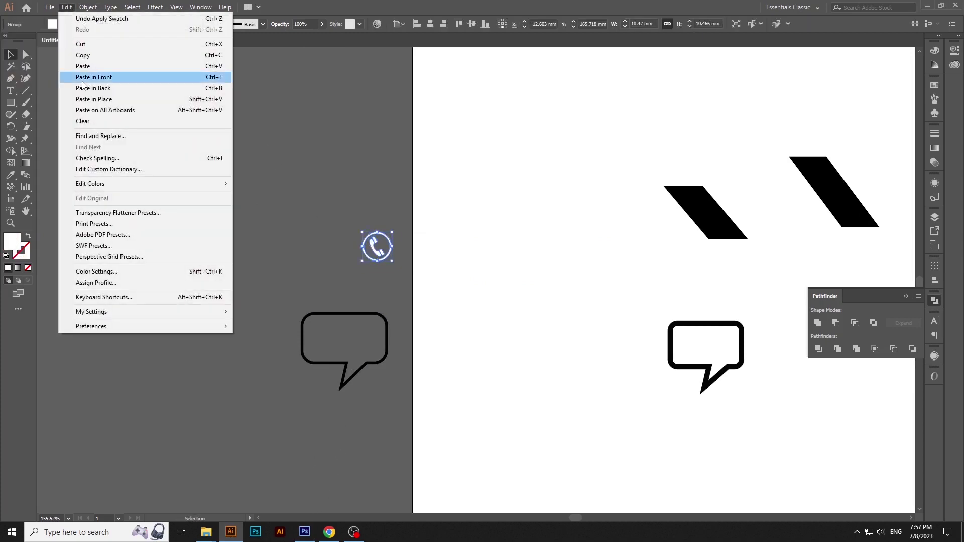
pyautogui.click(80, 56)
pyautogui.click(315, 503)
pyautogui.click(304, 532)
pyautogui.click(45, 7)
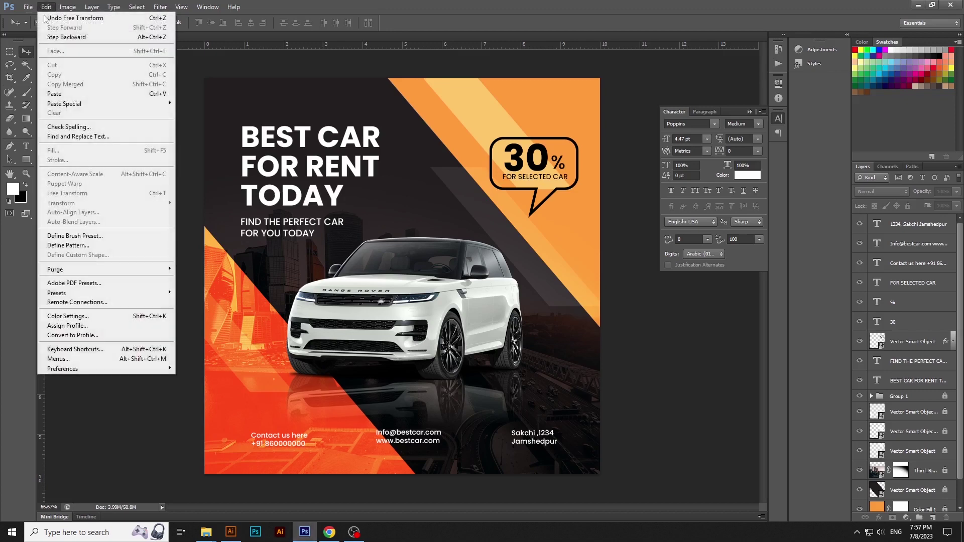
pyautogui.click(66, 97)
pyautogui.press('Return')
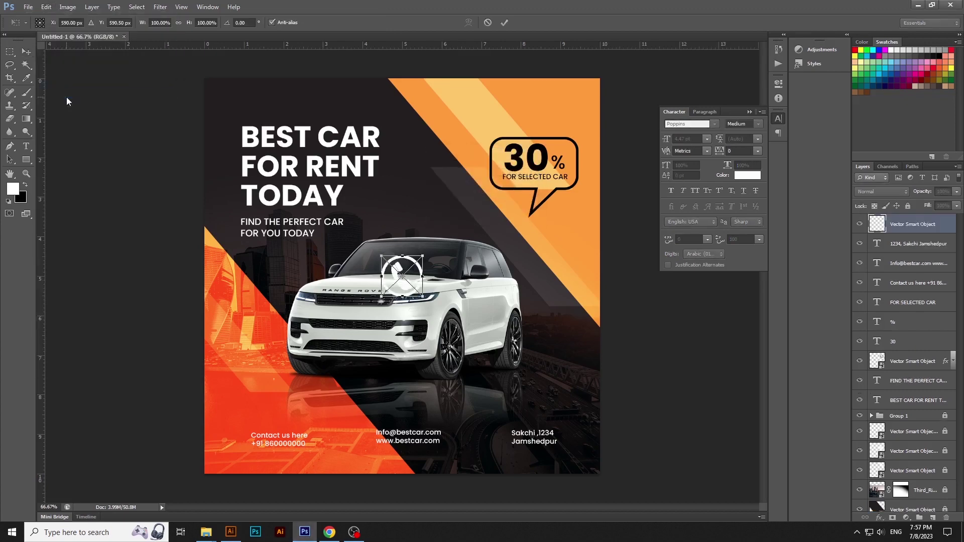
pyautogui.press('Return')
# Step: Copy the white globe icon from Illustrator and paste it into the Photoshop poster as a Smart Object
pyautogui.click(230, 532)
pyautogui.click(198, 246)
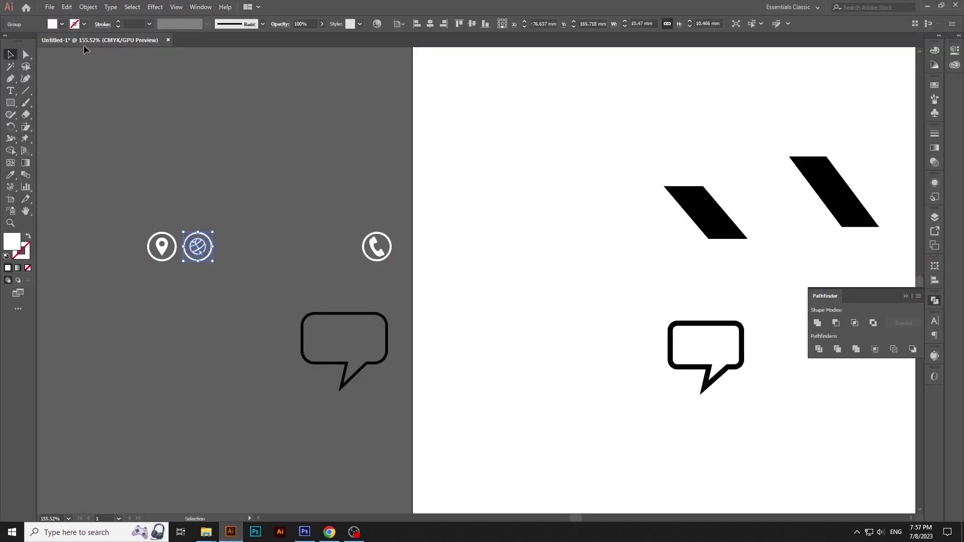
pyautogui.click(67, 6)
pyautogui.click(83, 54)
pyautogui.click(304, 532)
pyautogui.click(46, 6)
pyautogui.click(61, 103)
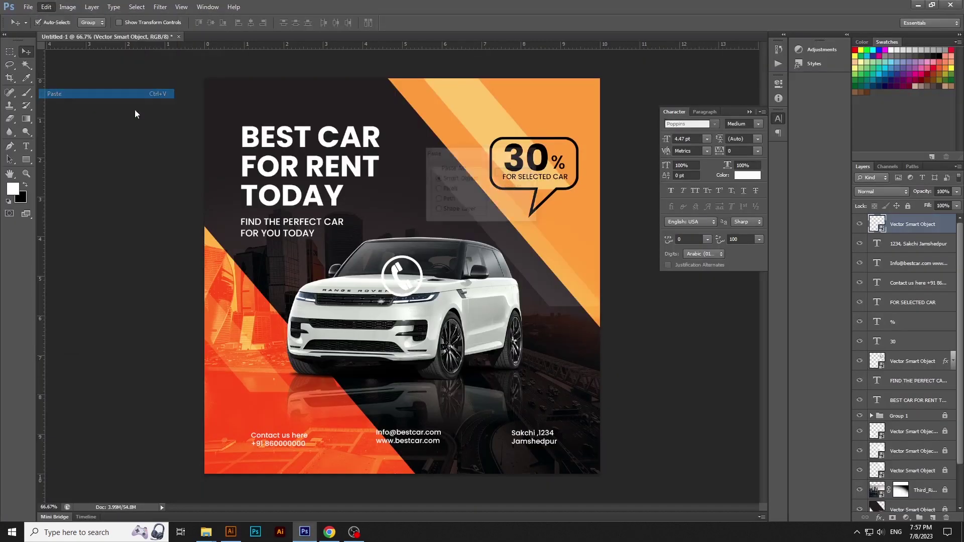
pyautogui.press('Return')
pyautogui.press('Return')
# Step: Copy the white location pin icon from Illustrator and paste it into the Photoshop poster as a Smart Object
pyautogui.click(230, 531)
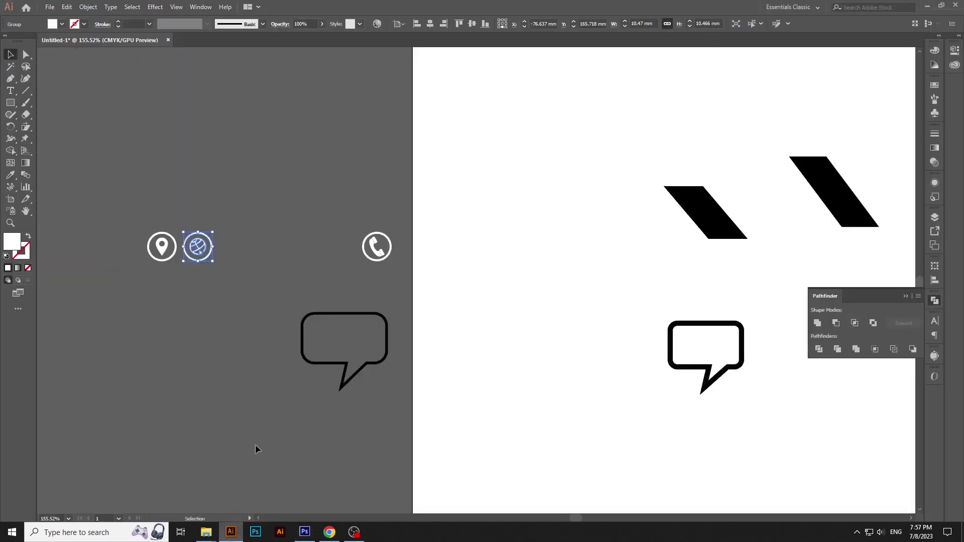
pyautogui.click(161, 246)
pyautogui.click(66, 7)
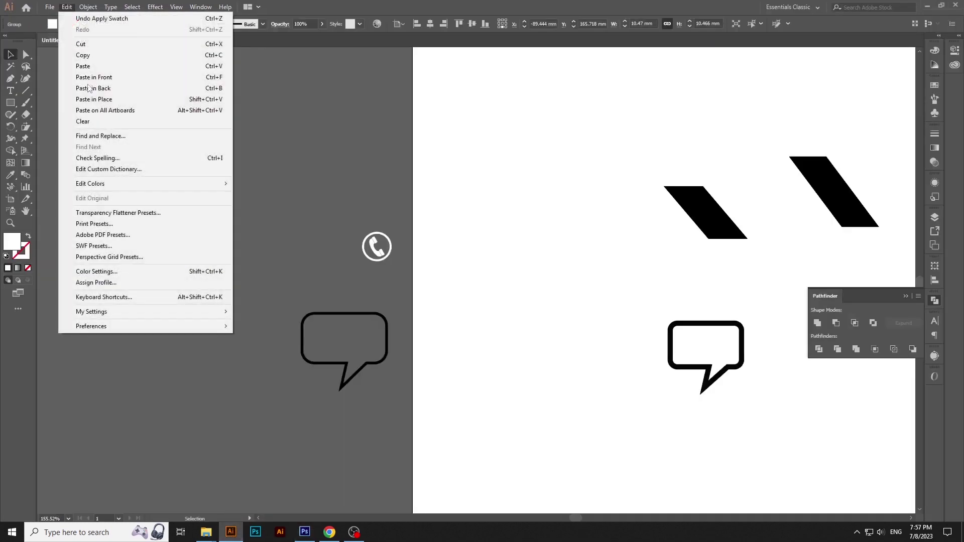
pyautogui.click(95, 59)
pyautogui.click(304, 531)
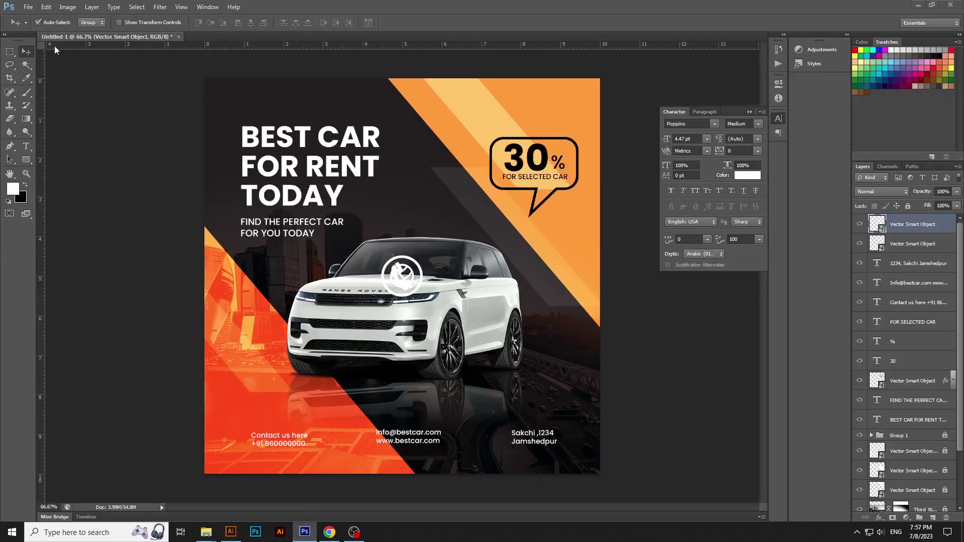
pyautogui.click(45, 7)
pyautogui.click(61, 93)
pyautogui.press('Return')
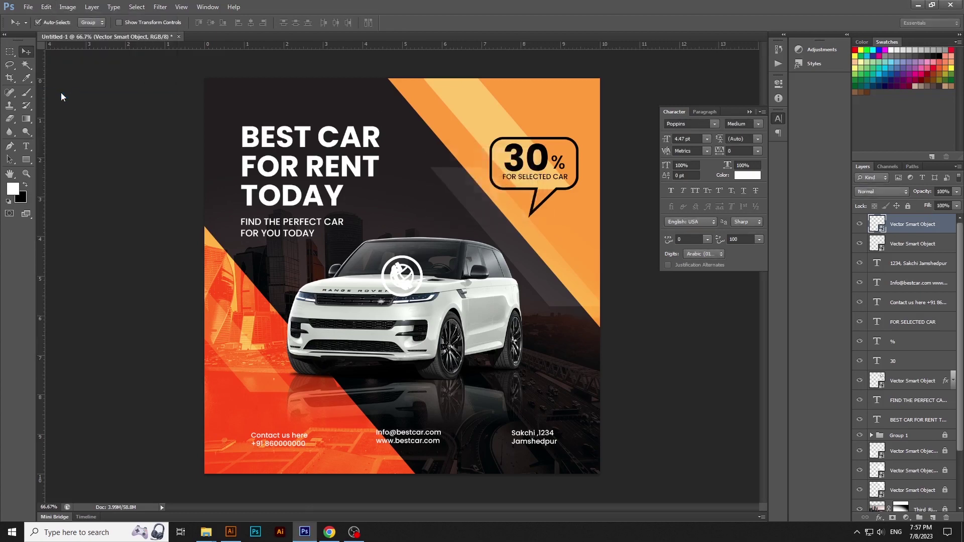
pyautogui.press('Return')
# Step: Scale the three pasted icons down together to match the height of the two-line contact texts
pyautogui.keyDown('shift'); pyautogui.click(913, 263); pyautogui.keyUp('shift')
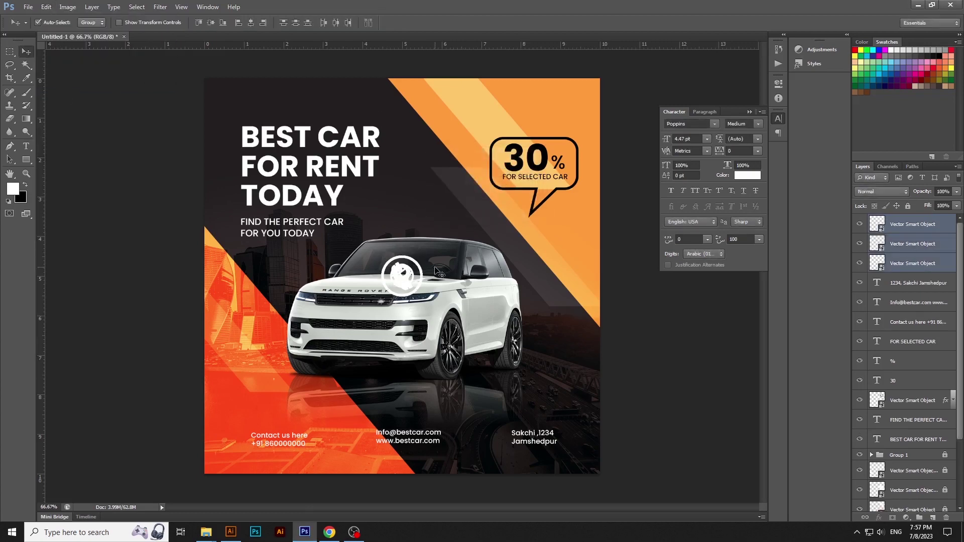
pyautogui.hotkey('ctrl', 't')
pyautogui.moveTo(423, 255); pyautogui.dragTo(401, 277)
pyautogui.press('Return')
# Step: Place the phone icon before the contact number, the globe before the website text and the pin before the address
pyautogui.hotkey('ctrl', '+')
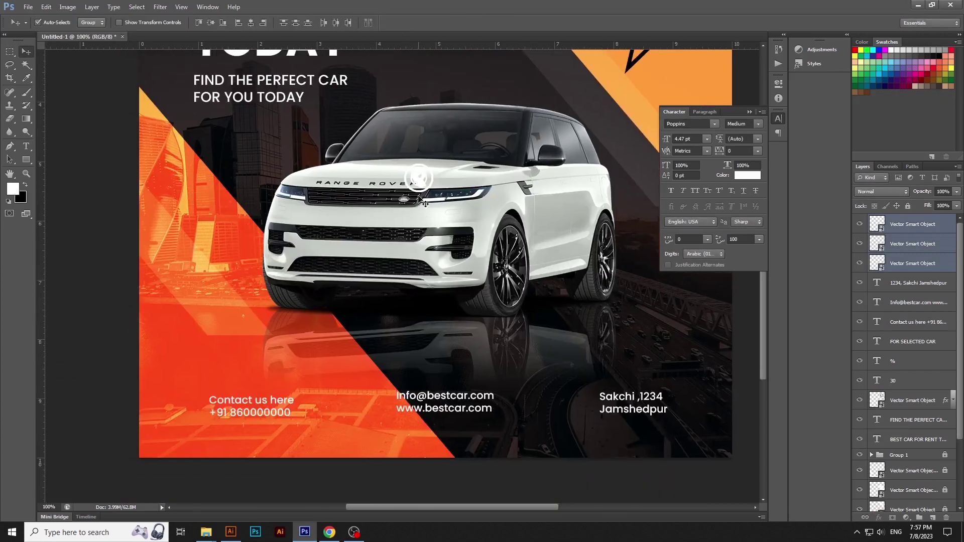
pyautogui.moveTo(421, 200); pyautogui.dragTo(333, 425)
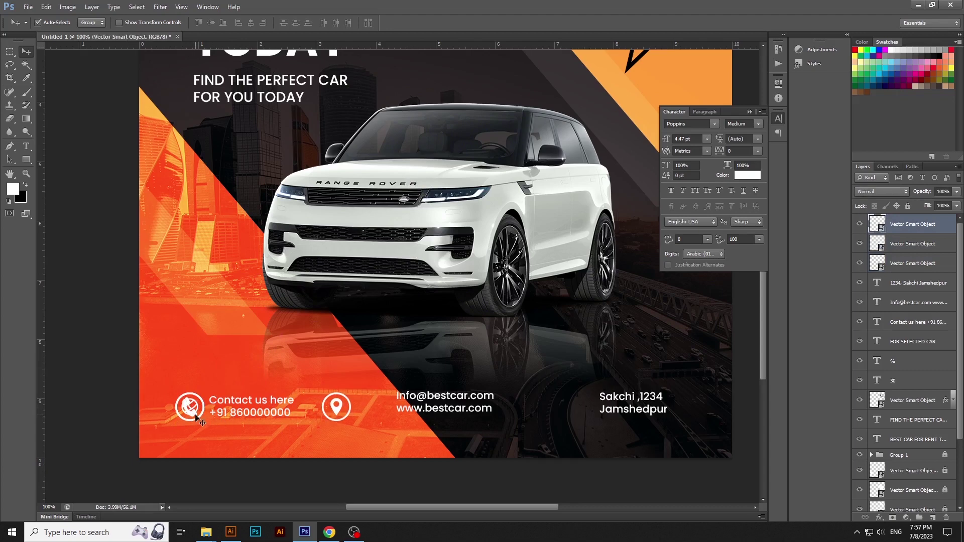
pyautogui.moveTo(197, 420); pyautogui.dragTo(384, 418)
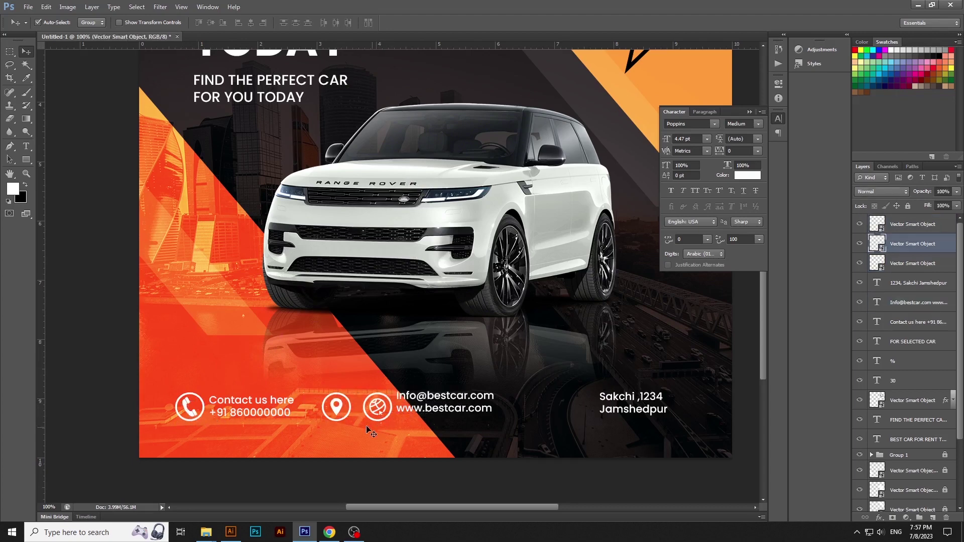
pyautogui.click(336, 413)
pyautogui.moveTo(338, 413); pyautogui.dragTo(574, 410)
pyautogui.click(380, 437)
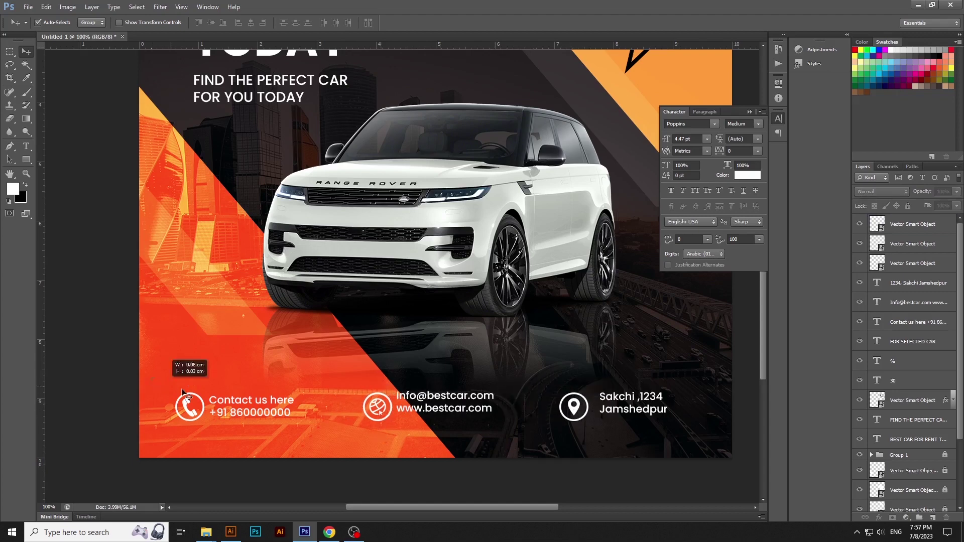
# Step: Align the contact texts and icons on one row and even out the horizontal spacing between and within the three items
pyautogui.moveTo(183, 383); pyautogui.dragTo(685, 433)
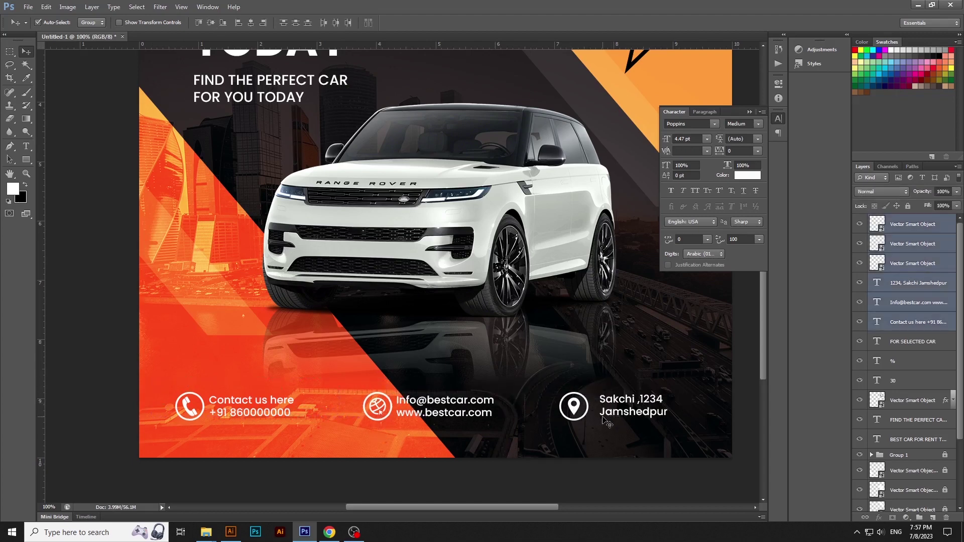
pyautogui.moveTo(643, 384); pyautogui.dragTo(615, 406)
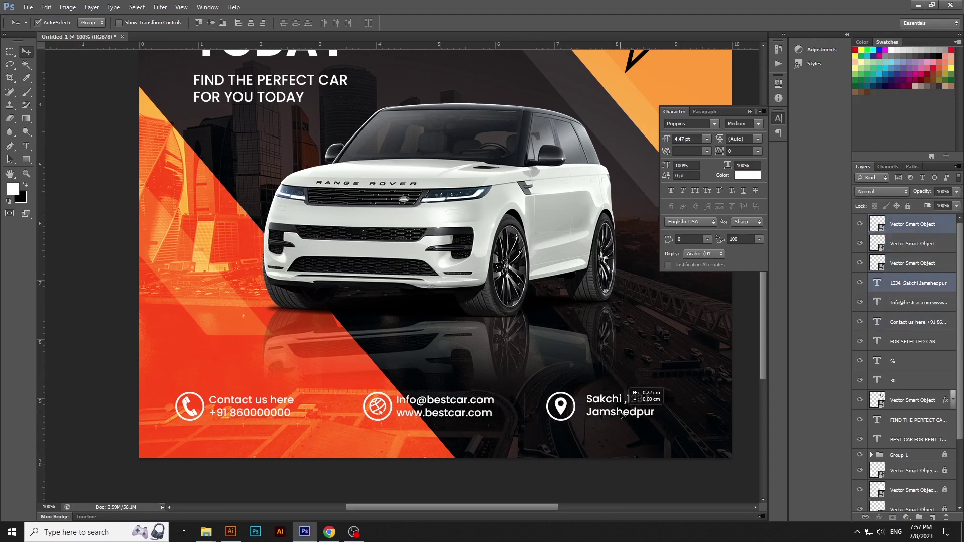
pyautogui.moveTo(489, 421); pyautogui.dragTo(609, 427)
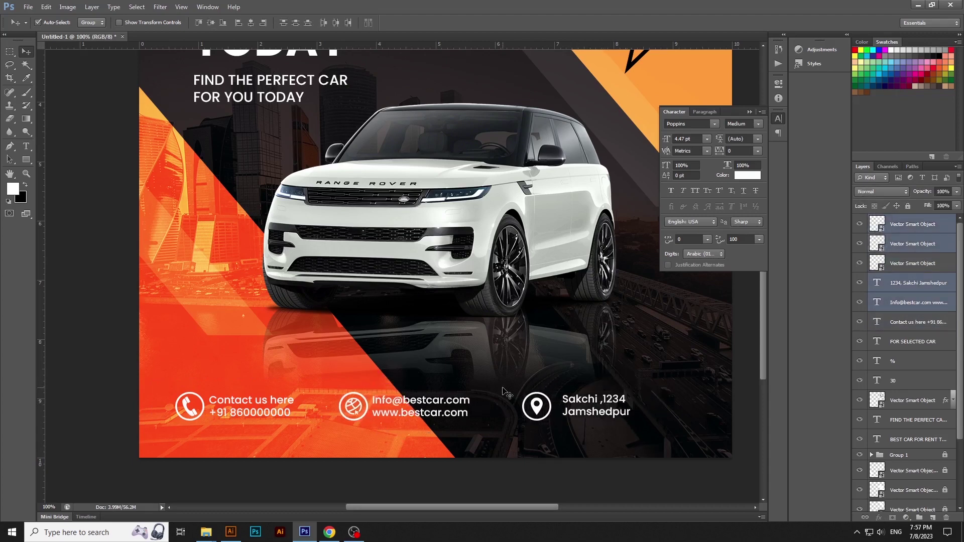
pyautogui.moveTo(431, 385); pyautogui.dragTo(596, 406)
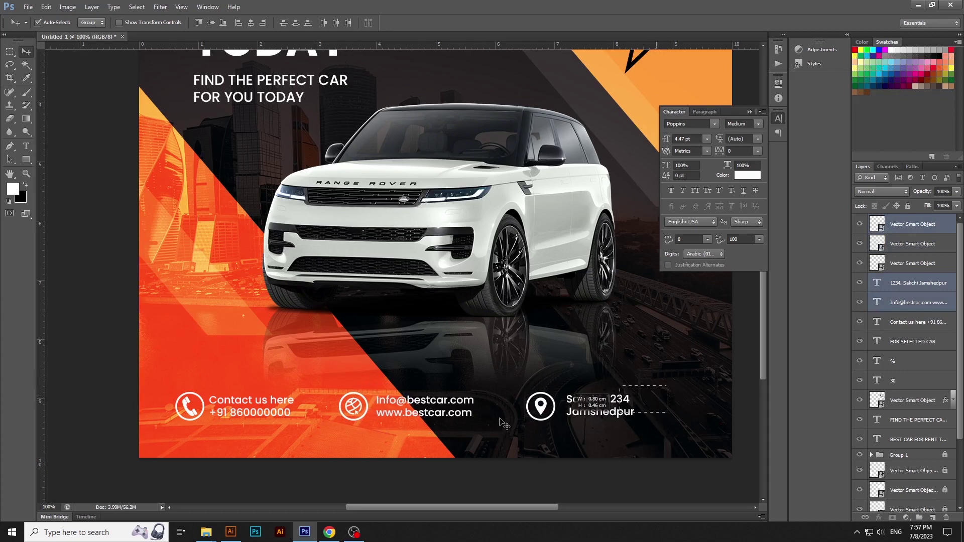
pyautogui.moveTo(667, 387); pyautogui.dragTo(162, 385)
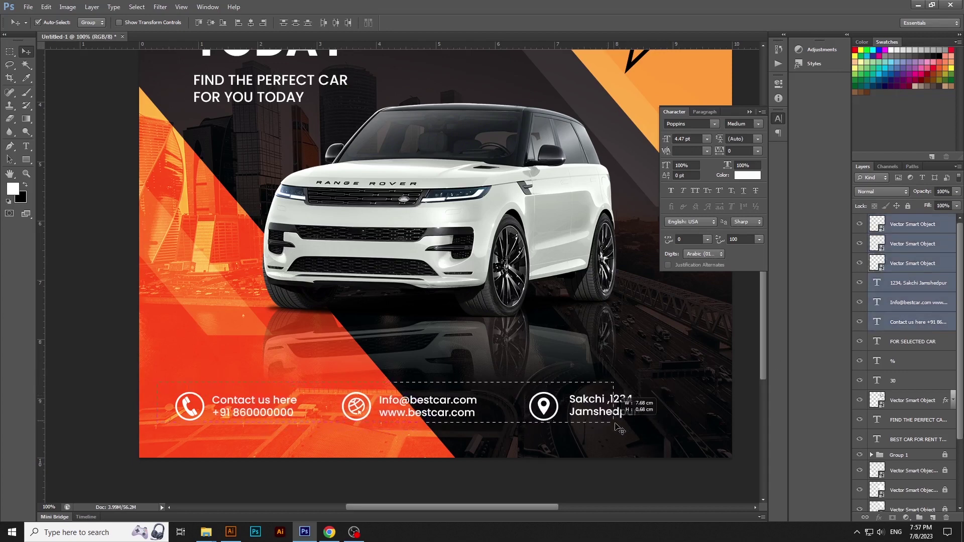
# Step: Group the three contact texts with their icons and centre the group horizontally on the canvas
pyautogui.moveTo(620, 429); pyautogui.dragTo(623, 431)
pyautogui.click(92, 7)
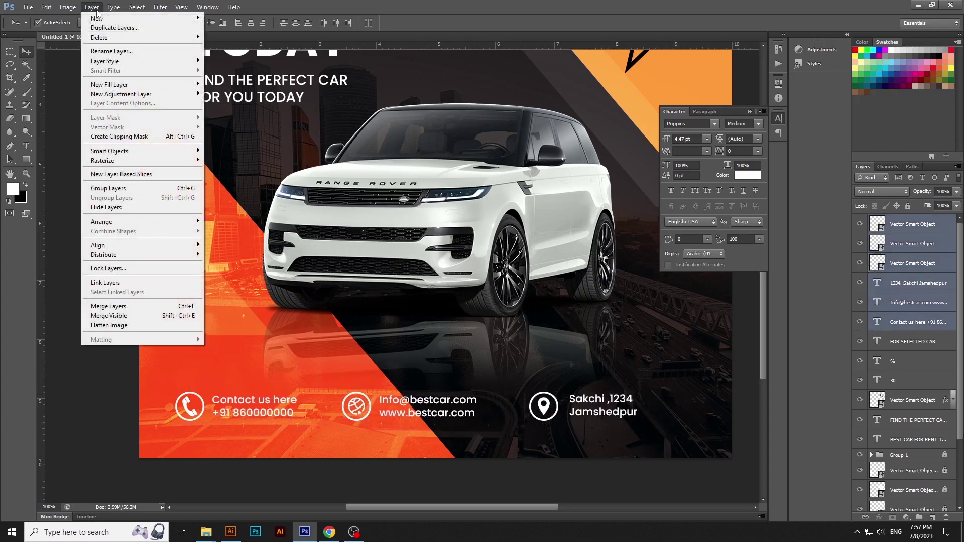
pyautogui.click(121, 188)
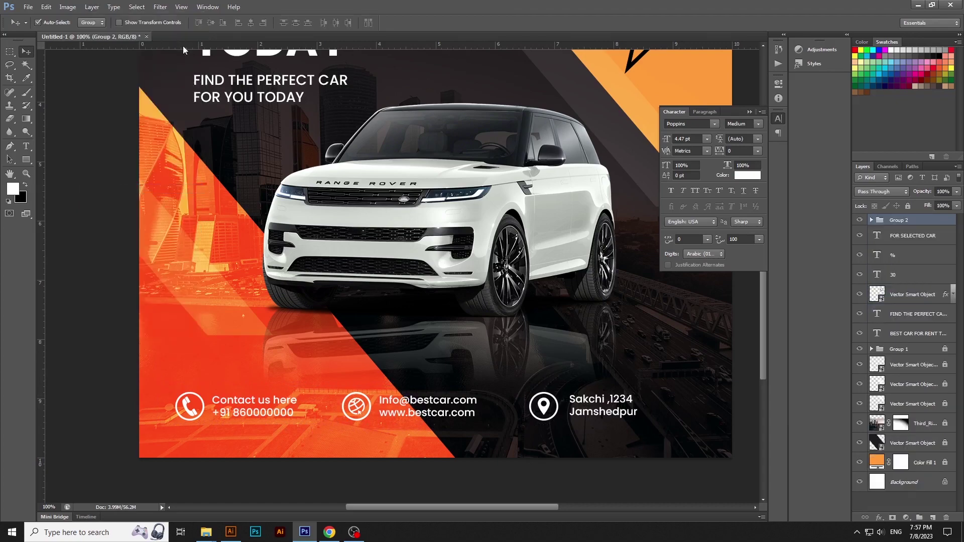
pyautogui.hotkey('ctrl', 'a')
pyautogui.click(251, 24)
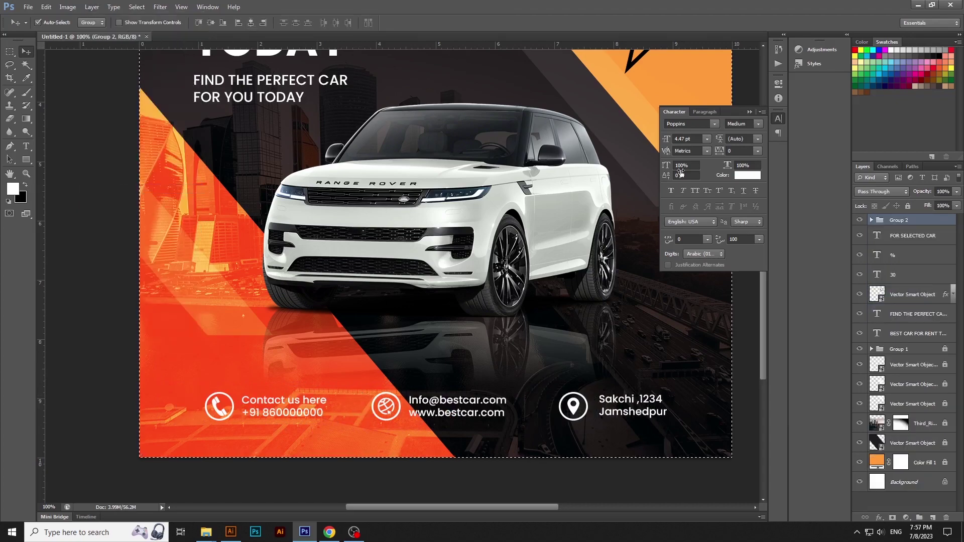
pyautogui.hotkey('ctrl', 'd')
pyautogui.click(779, 119)
pyautogui.hotkey('ctrl', '-')
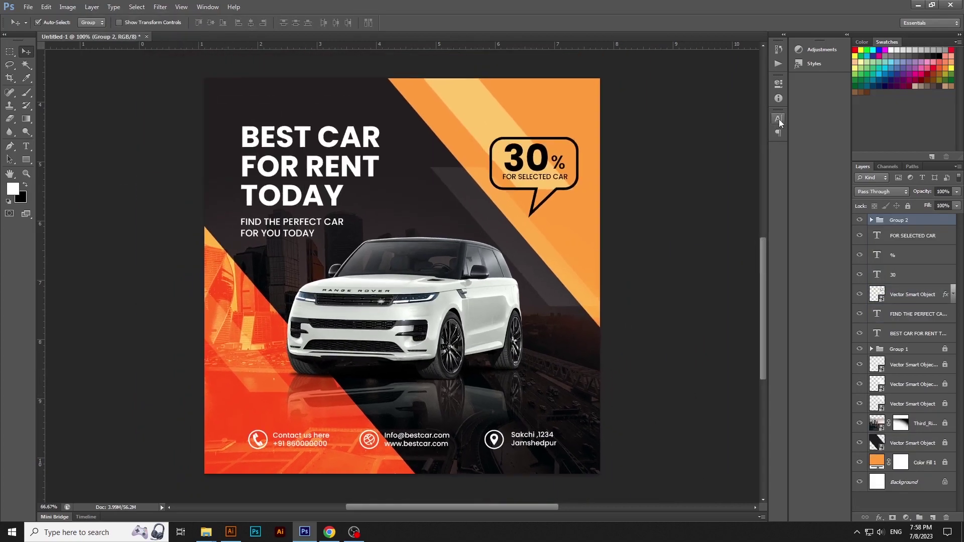
pyautogui.click(623, 318)
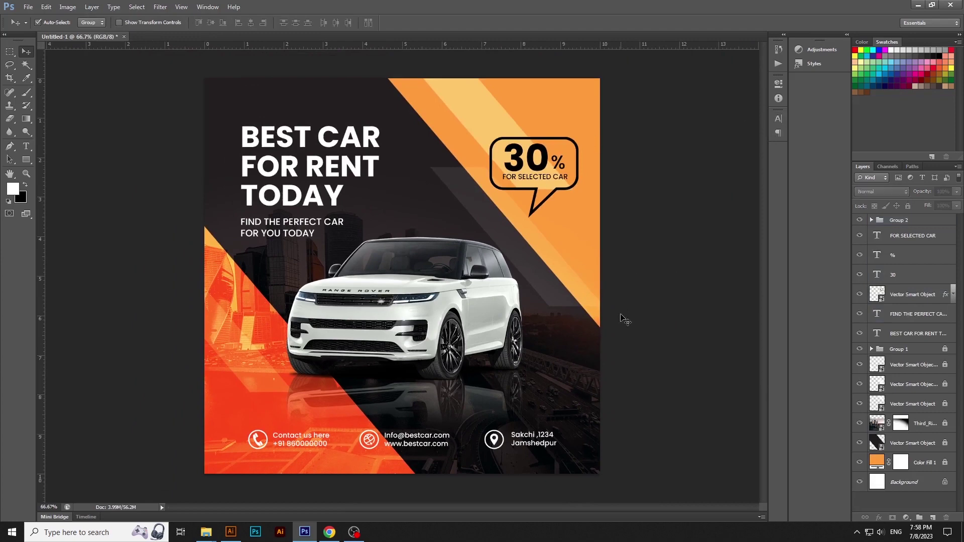
# Step: Unlock the car group, scale it up to about 116%, shift it slightly down and lock it again
pyautogui.click(919, 351)
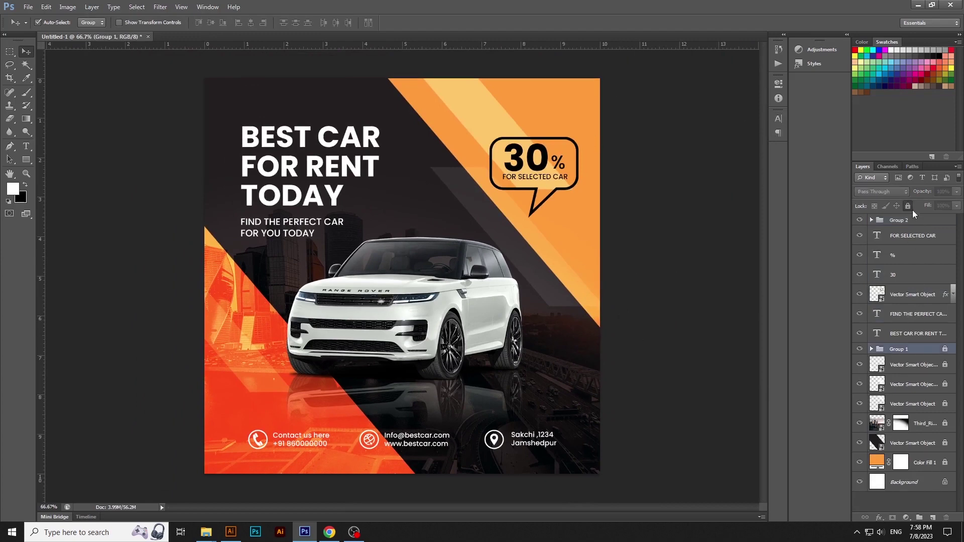
pyautogui.click(909, 205)
pyautogui.hotkey('ctrl', 't')
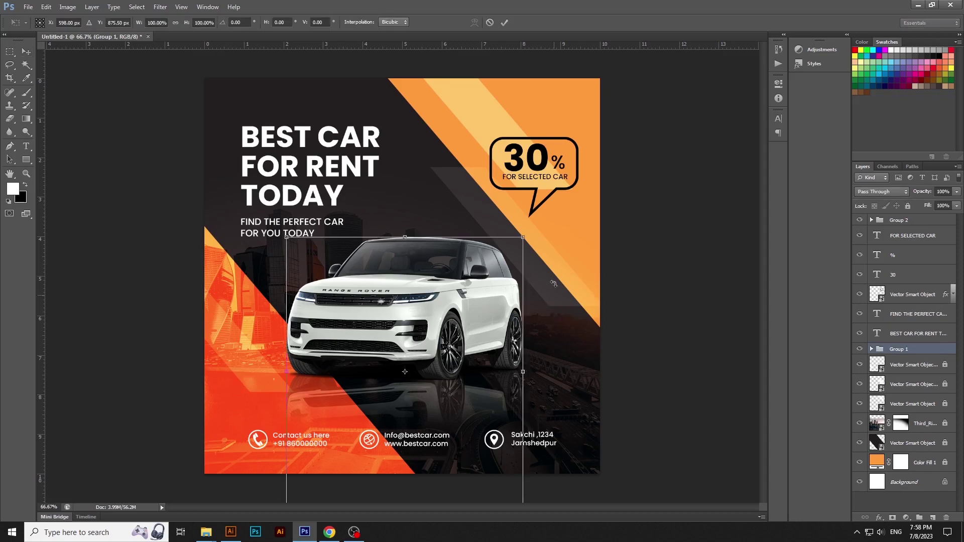
pyautogui.moveTo(526, 236); pyautogui.dragTo(550, 219)
pyautogui.moveTo(498, 296); pyautogui.dragTo(501, 305)
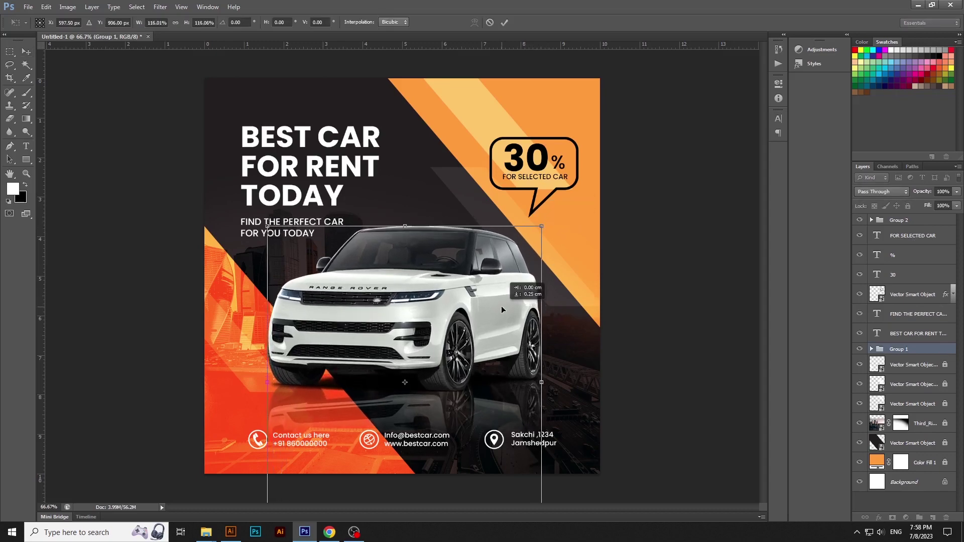
pyautogui.press('Return')
pyautogui.click(908, 206)
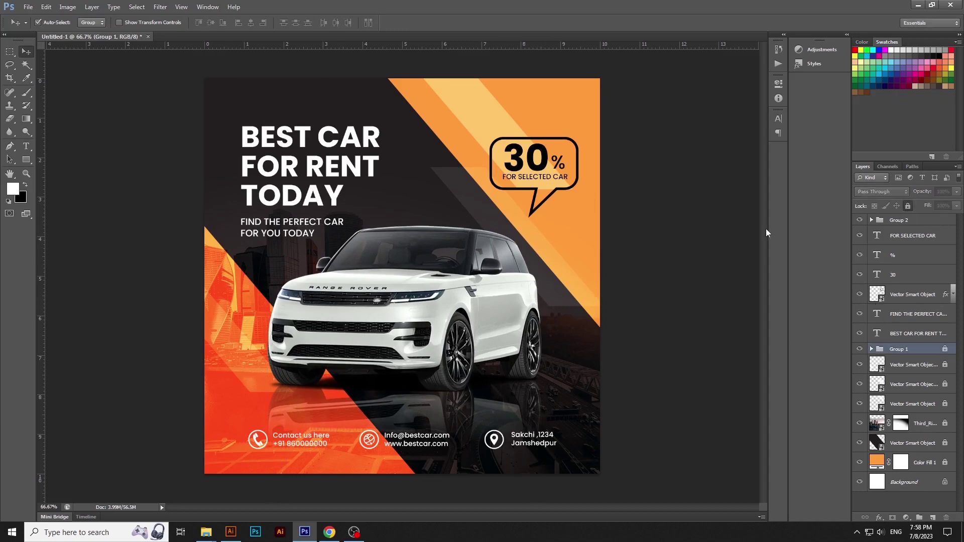
pyautogui.click(683, 211)
# Step: Scale the speech bubble outline down slightly so it fits closer around the 30% offer text
pyautogui.click(570, 150)
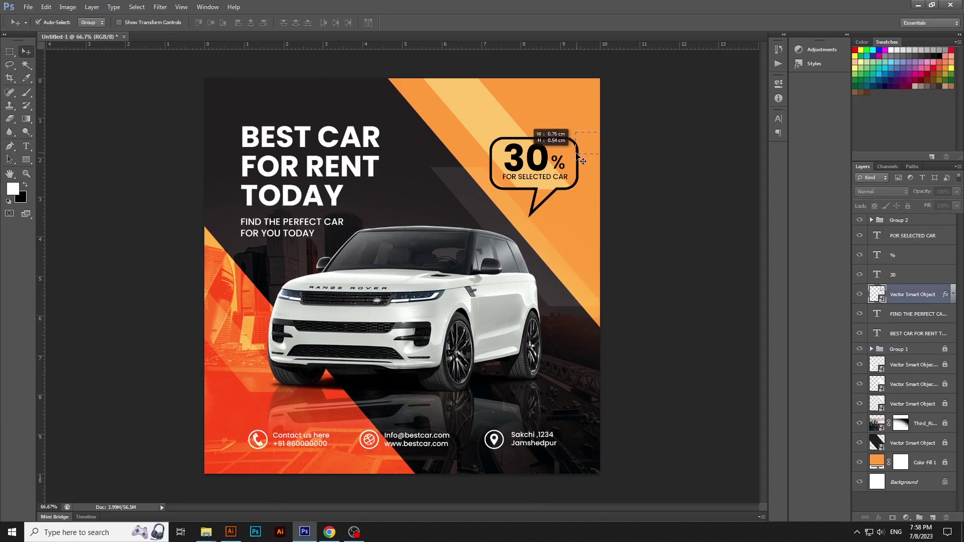
pyautogui.hotkey('ctrl', 't')
pyautogui.moveTo(582, 219); pyautogui.dragTo(576, 215)
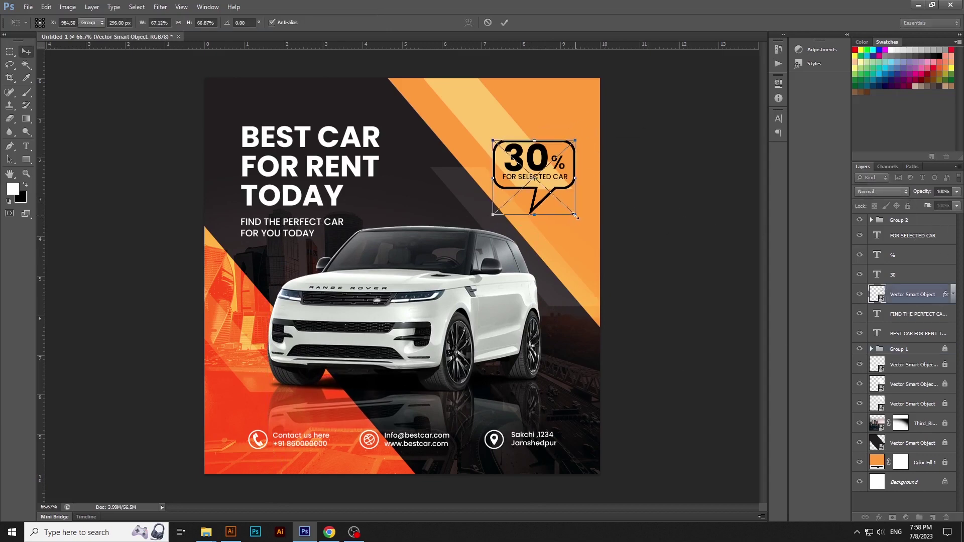
pyautogui.press('Return')
# Step: Enlarge the speech bubble slightly together with the offer texts inside it
pyautogui.moveTo(598, 165); pyautogui.dragTo(494, 151)
pyautogui.hotkey('ctrl', 't')
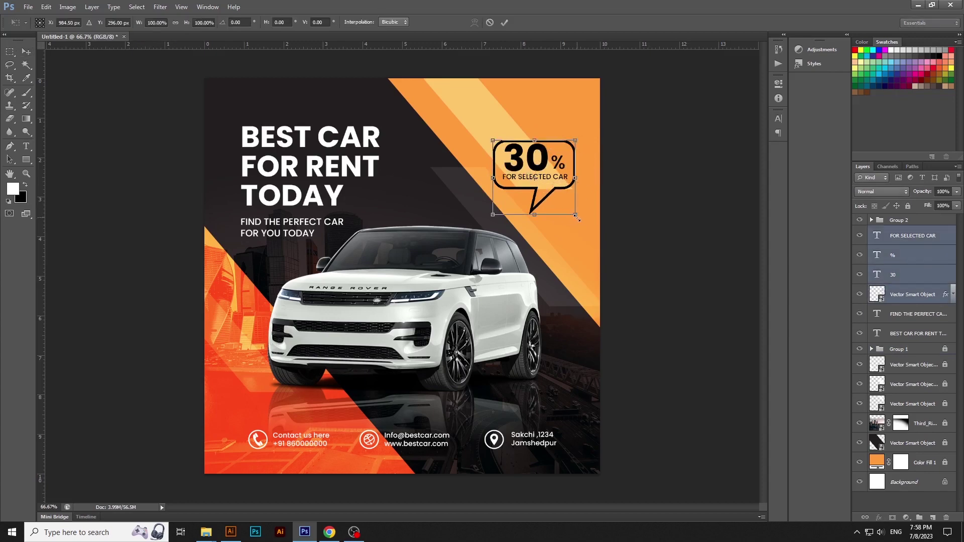
pyautogui.moveTo(579, 219); pyautogui.dragTo(583, 222)
pyautogui.press('Return')
# Step: Scale up the BEST CAR FOR RENT TODAY headline together with its two-line tagline, growing them up and to the right
pyautogui.moveTo(205, 108); pyautogui.dragTo(259, 227)
pyautogui.hotkey('ctrl', 't')
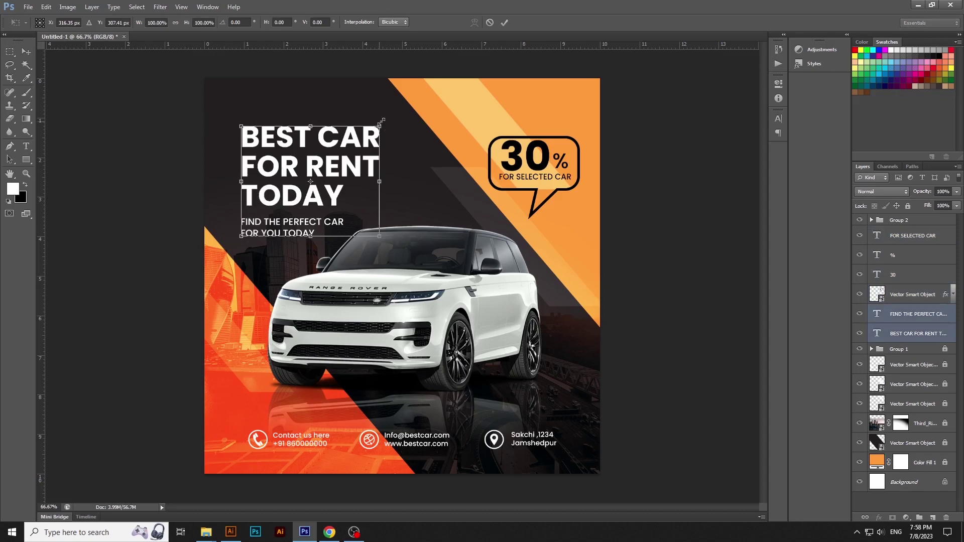
pyautogui.moveTo(380, 122); pyautogui.dragTo(395, 111)
pyautogui.press('Return')
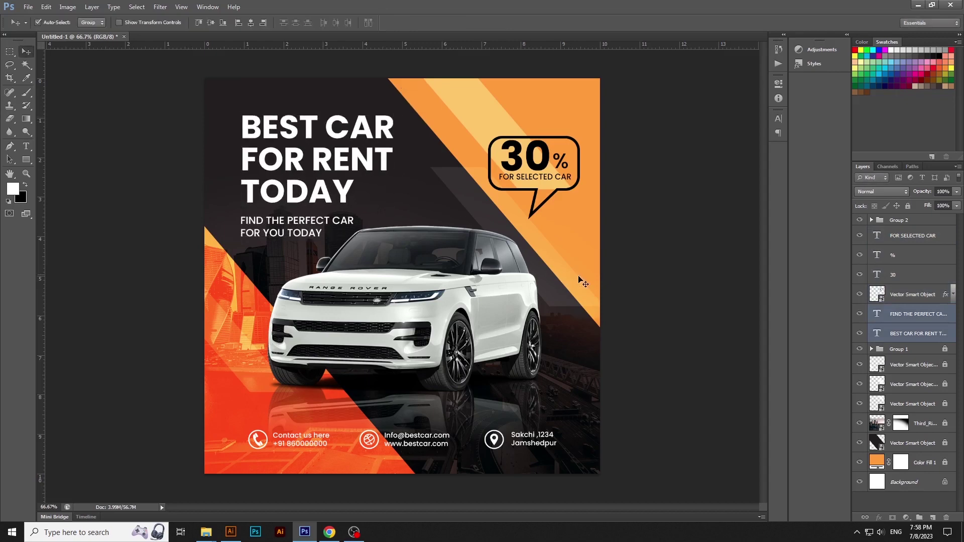
# Step: Nudge the headline and tagline slightly right, and bring the tagline marginally closer to the headline
pyautogui.press('Left')
pyautogui.press('Left')
pyautogui.press('Right')
pyautogui.press('Right')
pyautogui.press('Right')
pyautogui.press('Right')
pyautogui.press('Right')
pyautogui.press('Right')
pyautogui.press('Right')
pyautogui.press('Right')
pyautogui.press('Right')
pyautogui.press('Right')
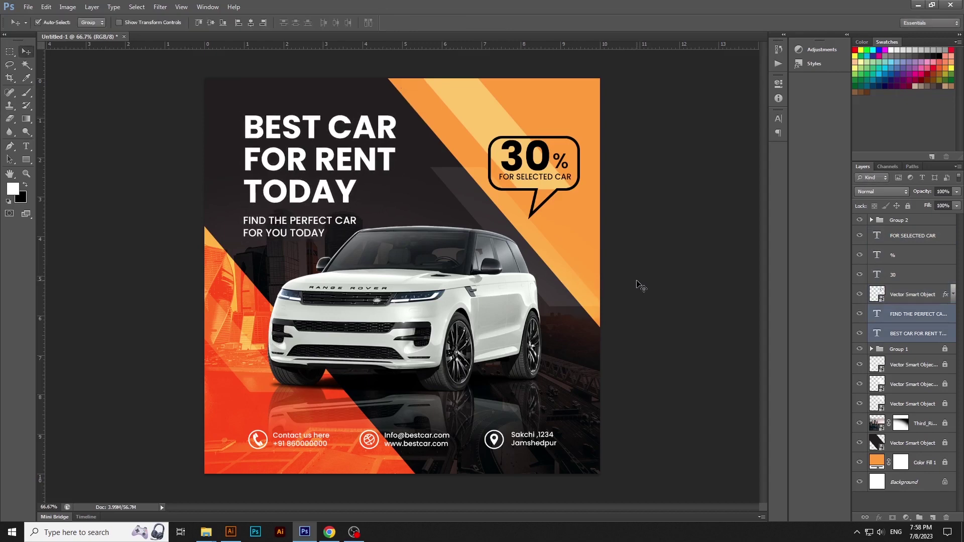
pyautogui.click(634, 282)
pyautogui.click(307, 228)
pyautogui.click(664, 259)
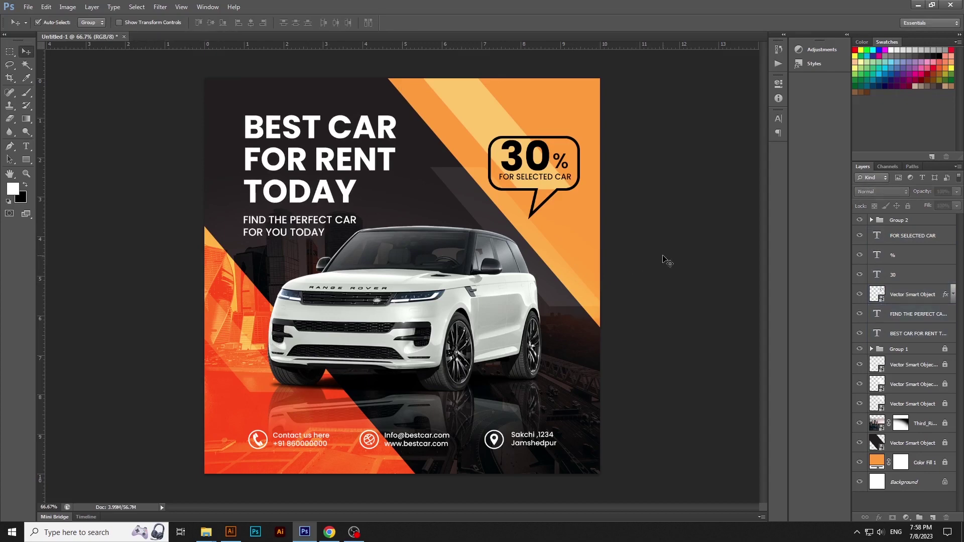
# Step: Recolour the word RENT in the headline with the poster's orange, #ff9e25
pyautogui.press('t')
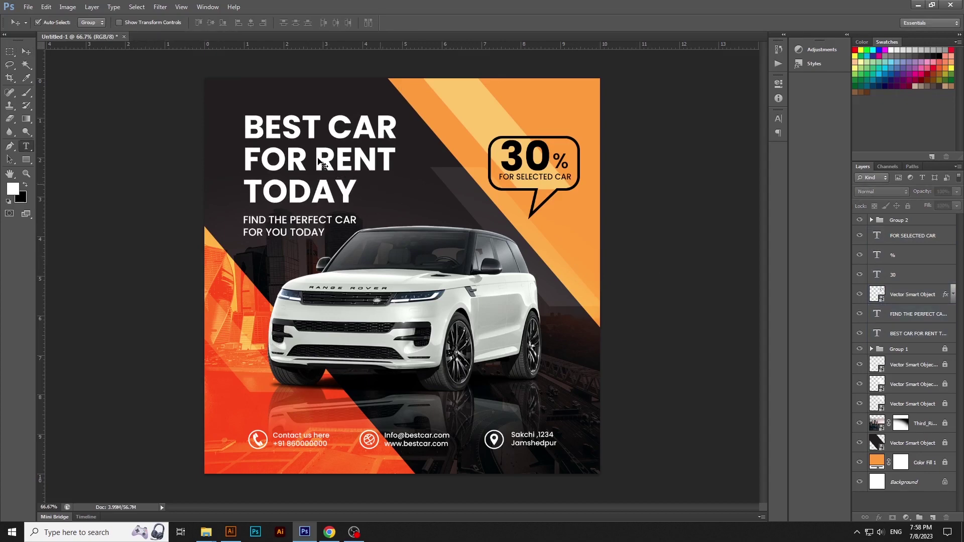
pyautogui.moveTo(316, 159); pyautogui.dragTo(397, 160)
pyautogui.click(321, 23)
pyautogui.click(554, 95)
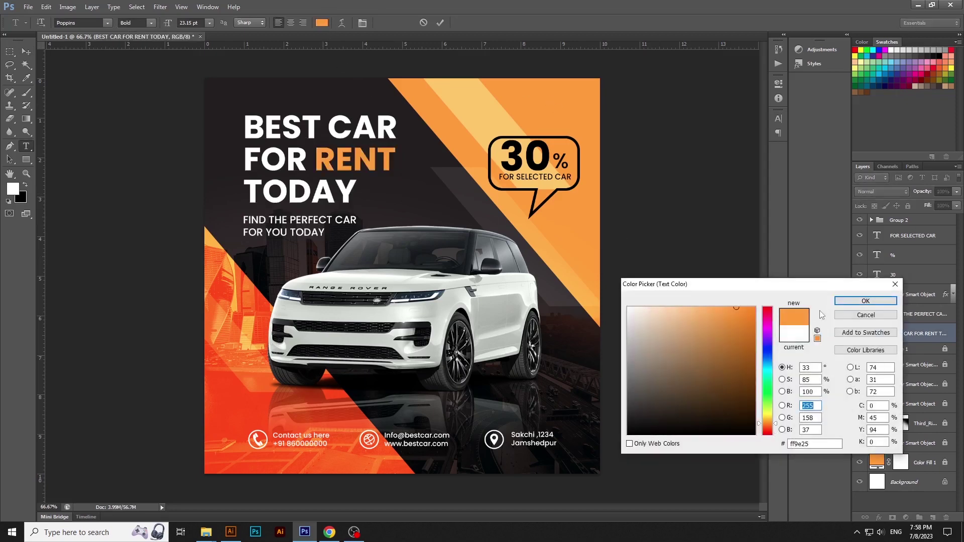
pyautogui.click(865, 301)
pyautogui.hotkey('ctrl', 'Return')
pyautogui.press('v')
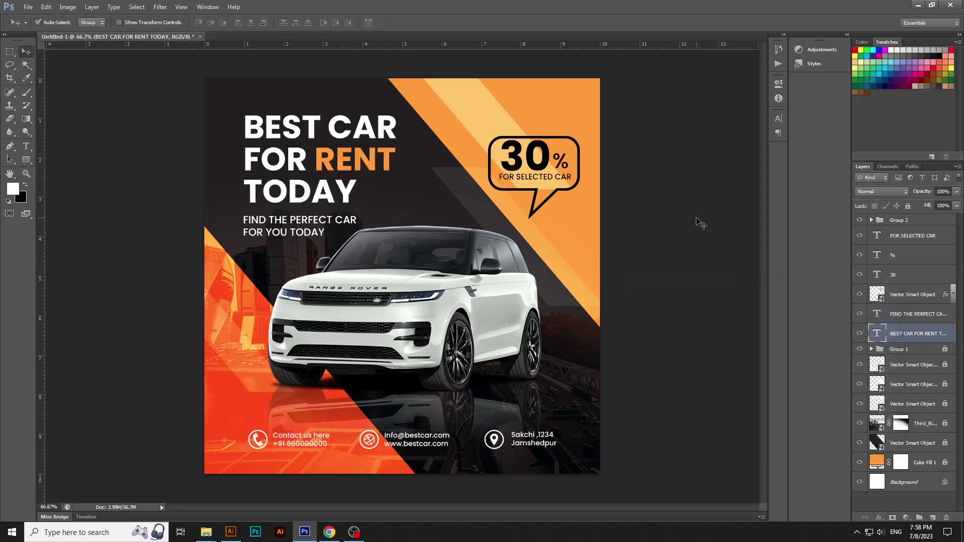
# Step: Recolour the word FOR in the headline with the same orange, #ff9e25
pyautogui.press('t')
pyautogui.moveTo(244, 159); pyautogui.dragTo(315, 160)
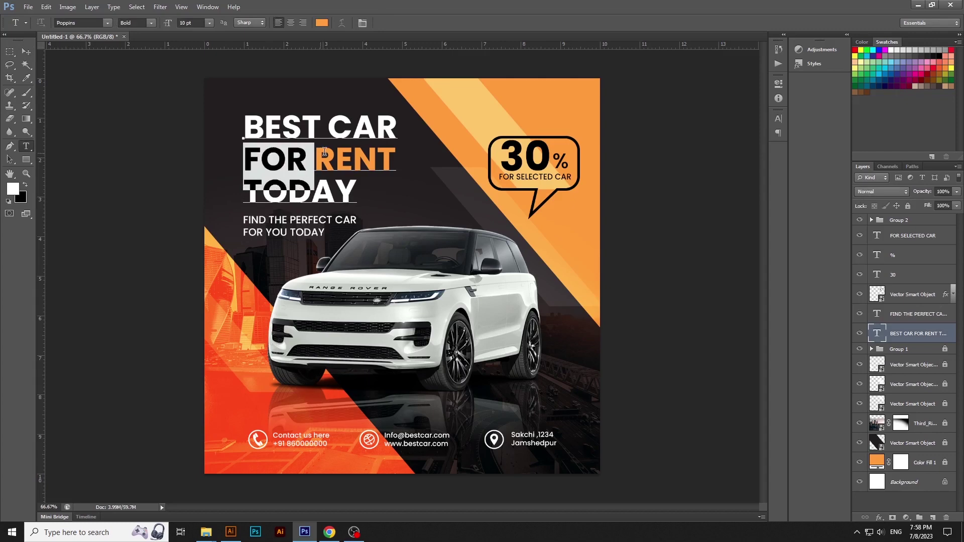
pyautogui.click(322, 22)
pyautogui.click(563, 90)
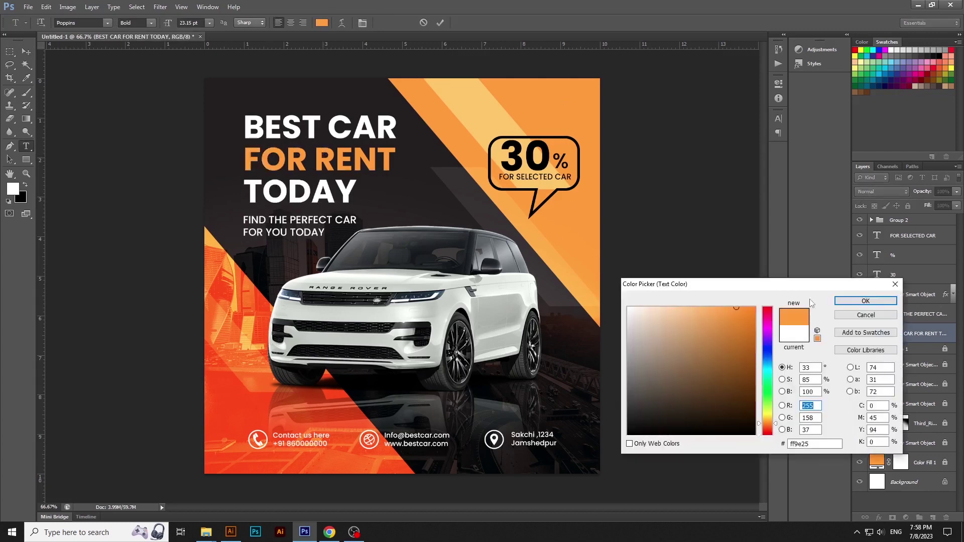
pyautogui.click(863, 302)
pyautogui.hotkey('ctrl', 'Return')
pyautogui.press('v')
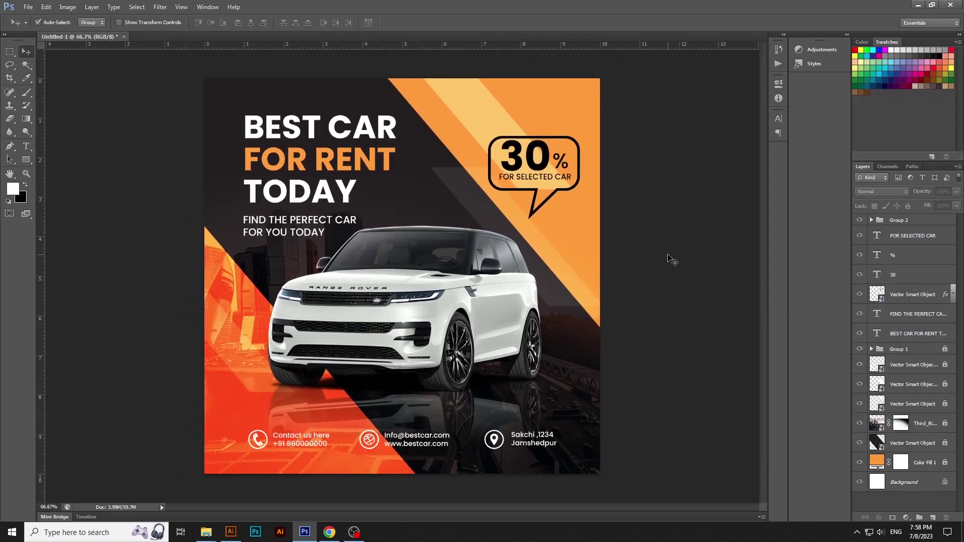
# Step: Unlock the car group and move the car slightly down, away from the tagline
pyautogui.click(906, 352)
pyautogui.moveTo(492, 304); pyautogui.dragTo(492, 317)
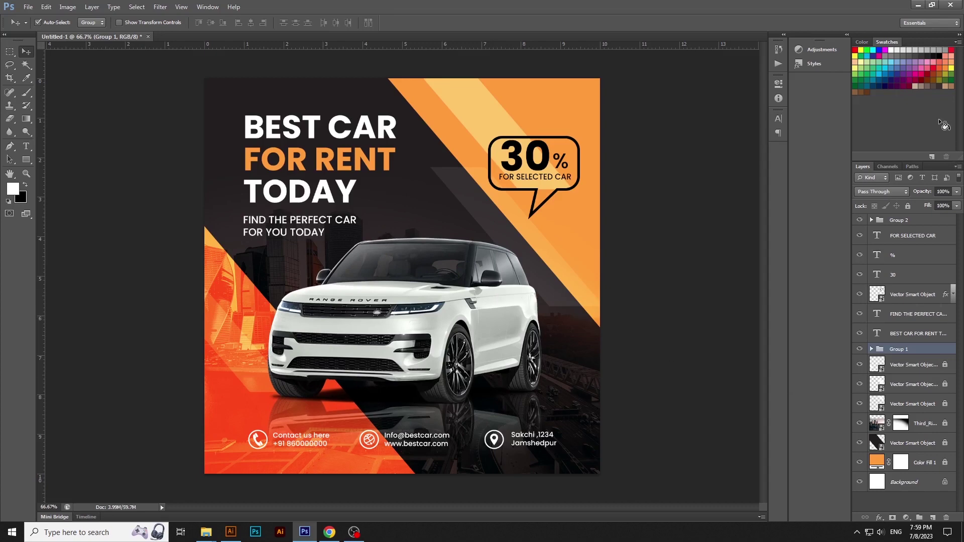
# Step: Nudge the 30, % and FOR SELECTED CAR texts slightly down inside the speech bubble
pyautogui.click(533, 179)
pyautogui.keyDown('shift'); pyautogui.click(533, 164); pyautogui.keyUp('shift')
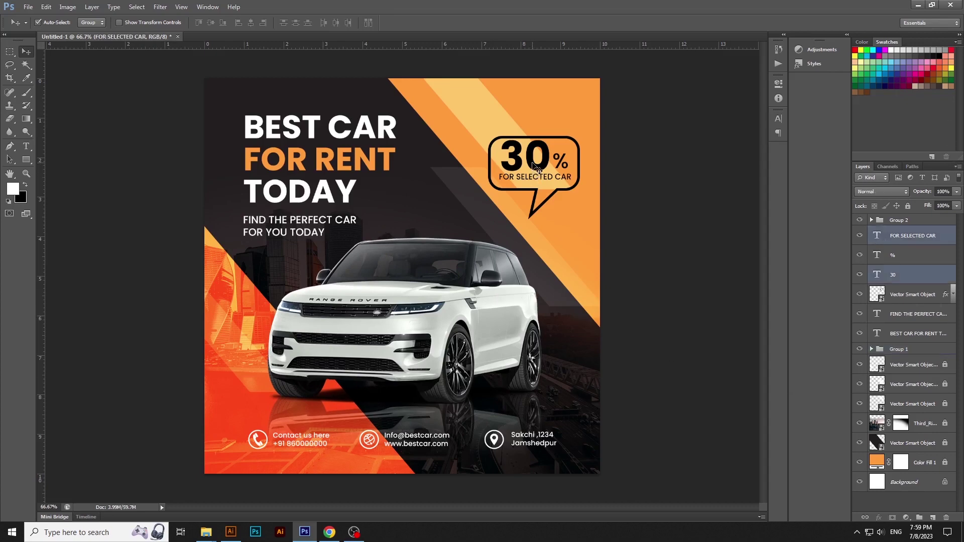
pyautogui.keyDown('shift'); pyautogui.click(563, 168); pyautogui.keyUp('shift')
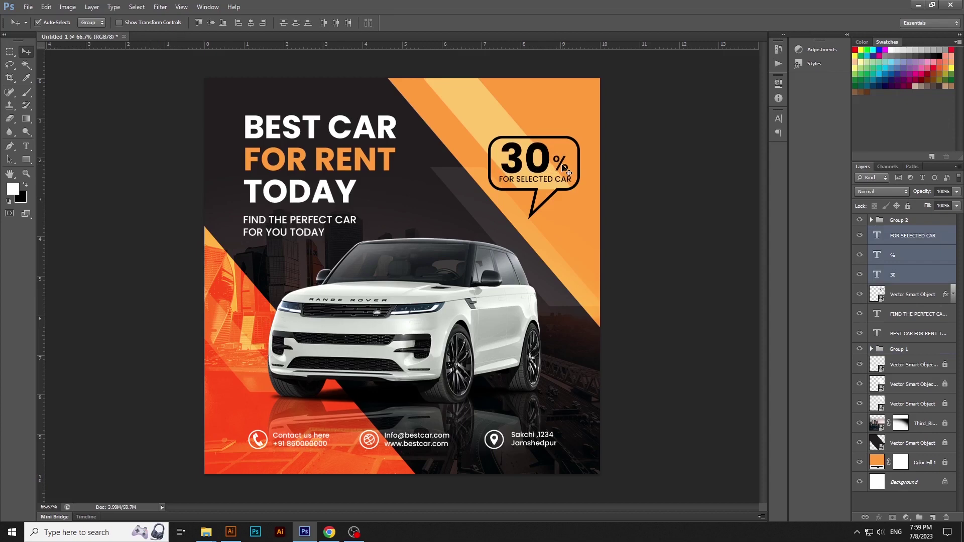
pyautogui.click(888, 137)
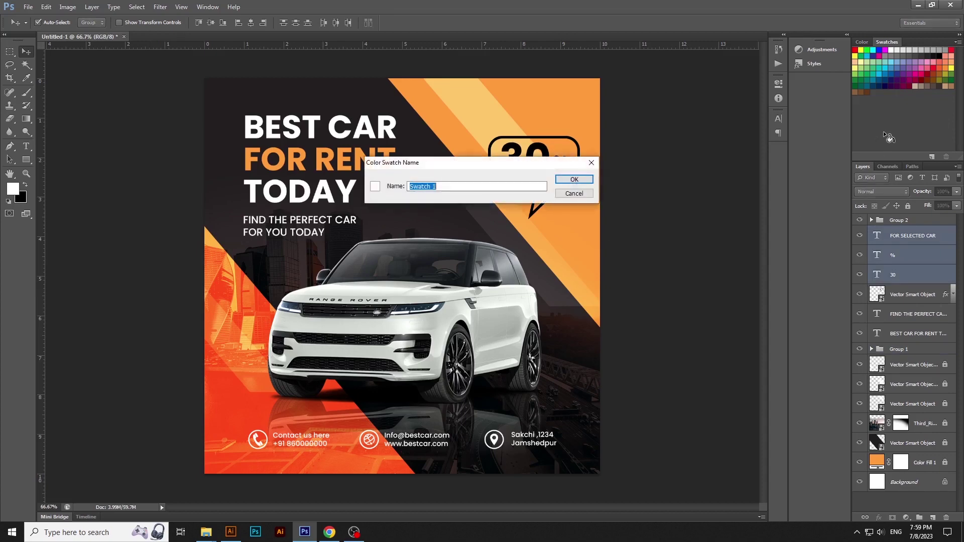
pyautogui.press('Escape')
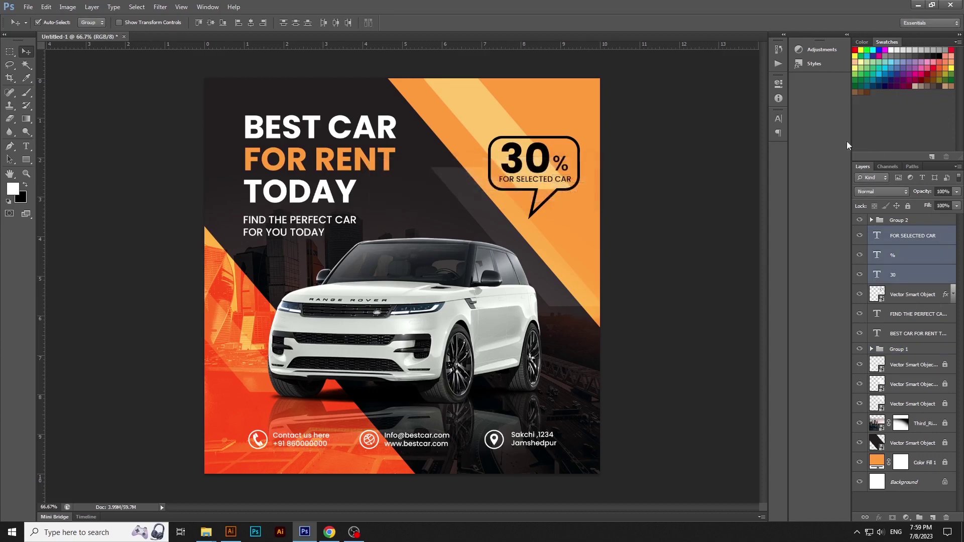
pyautogui.click(735, 181)
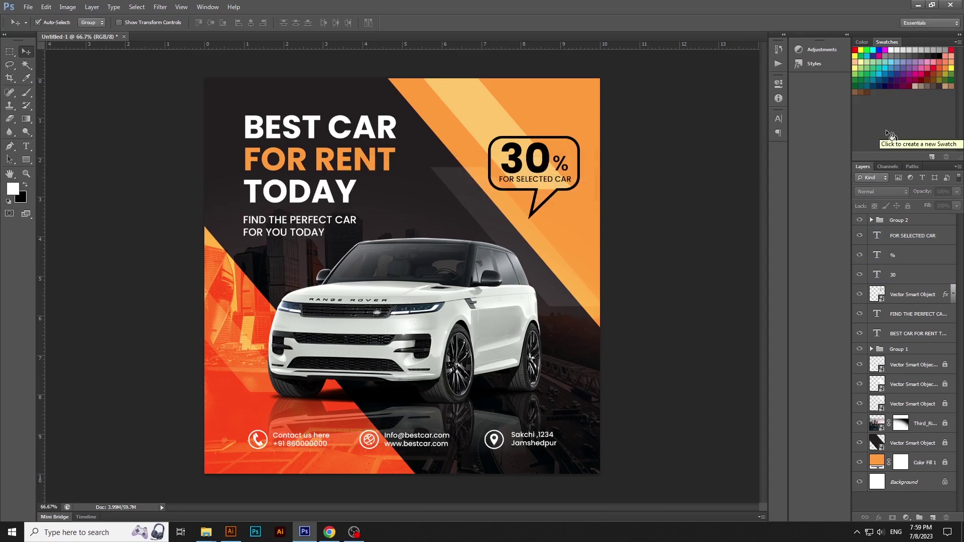